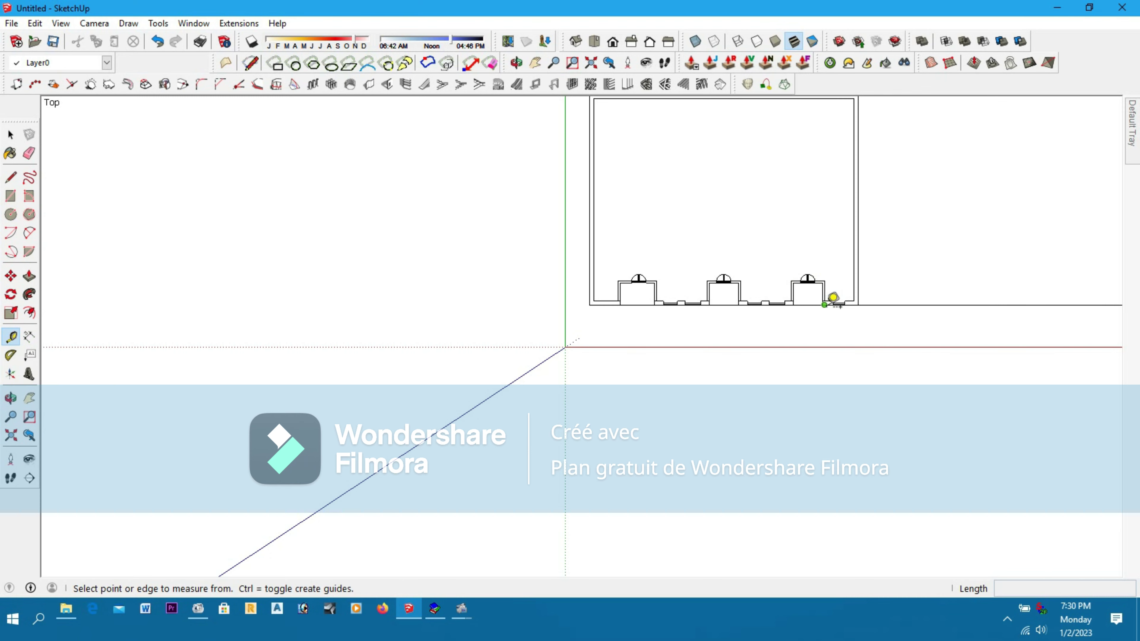
Place a horizontal guide, offset from the front wall's outer edge, through the midpoint of the plan's left wall
scroll(859, 288, up, 1)
scroll(872, 288, up, 5)
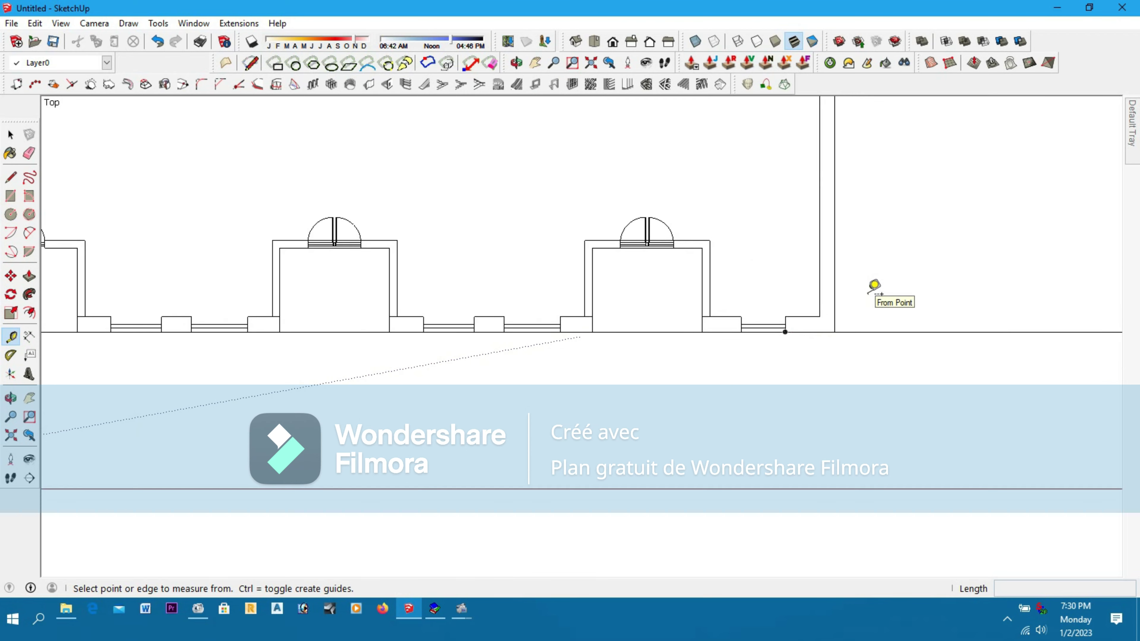
scroll(873, 287, down, 2)
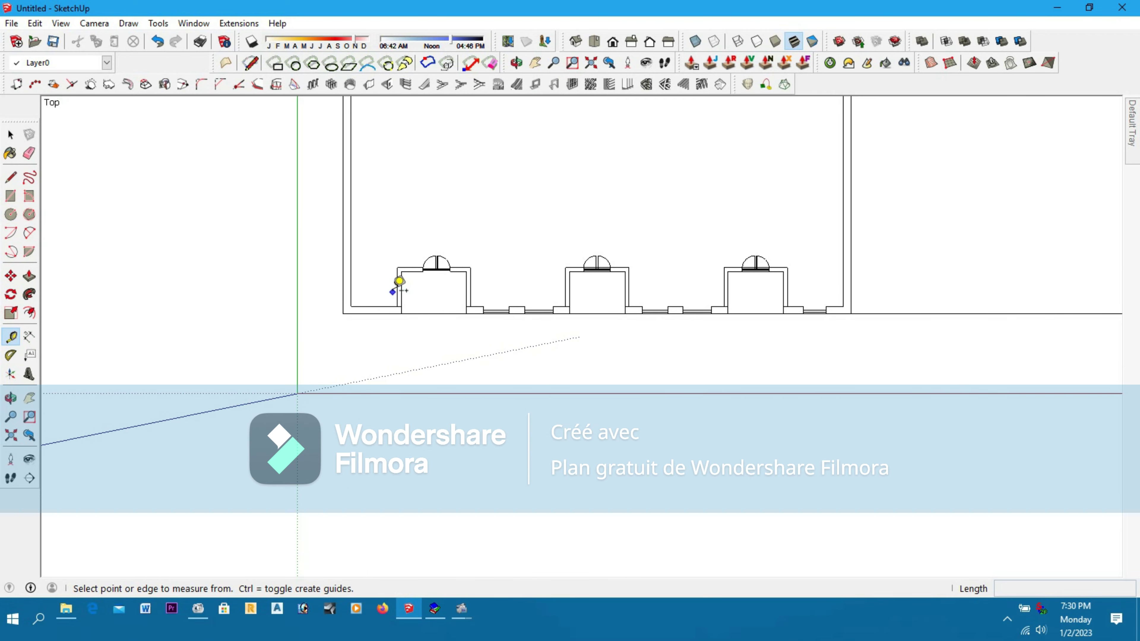
scroll(676, 263, up, 3)
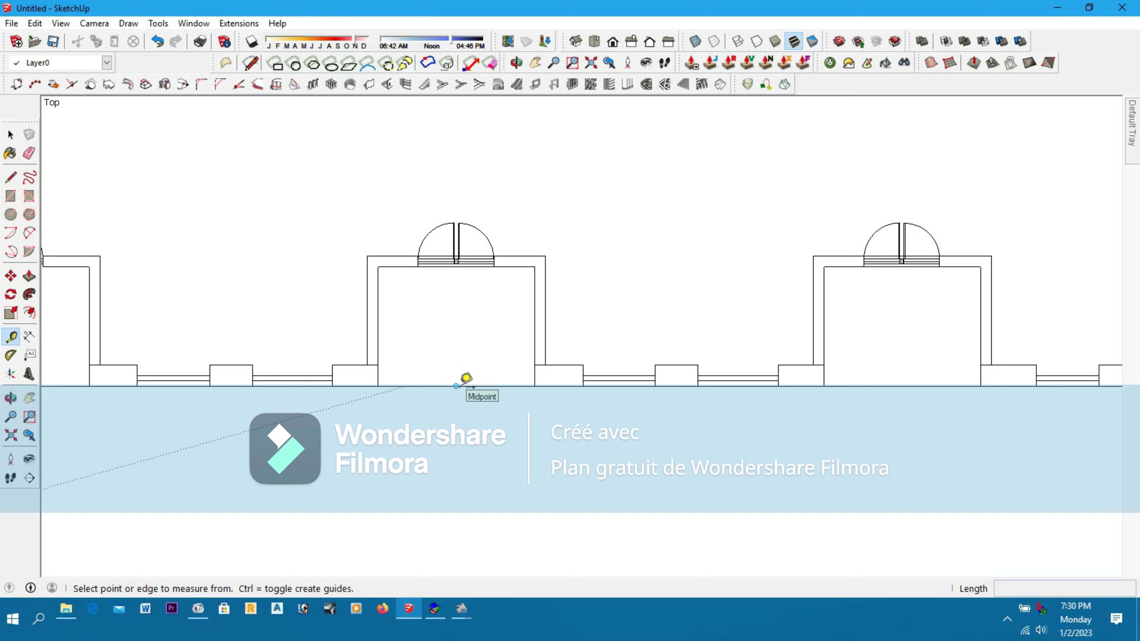
click(474, 384)
scroll(476, 372, down, 3)
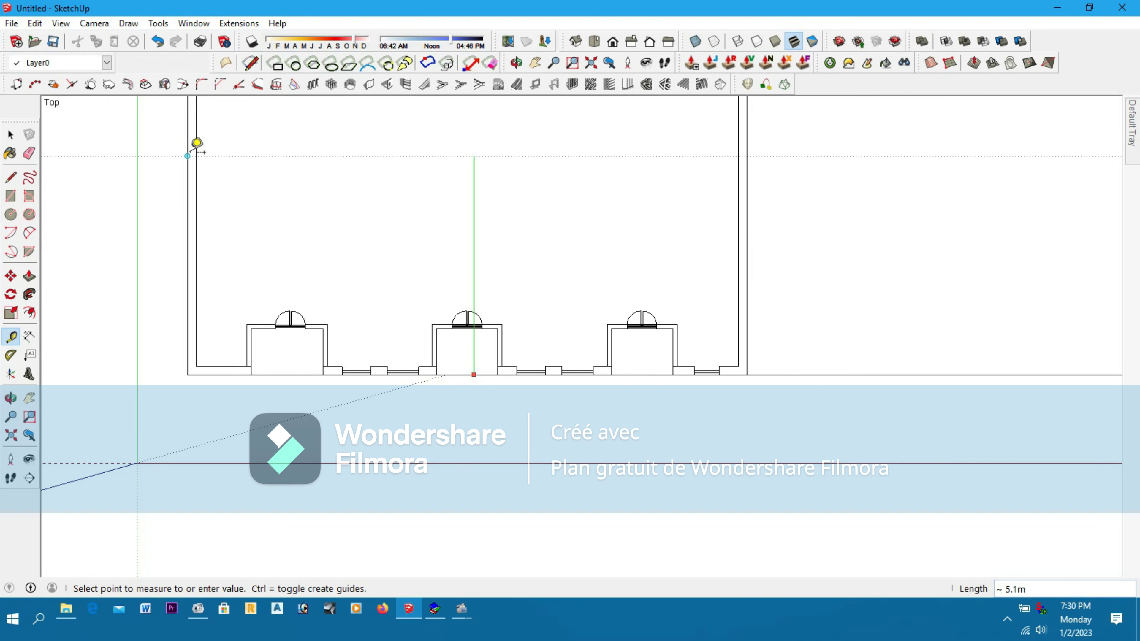
click(196, 143)
Add two horizontal guides, 1 m below and 1 m above the left wall's midpoint guide
click(264, 155)
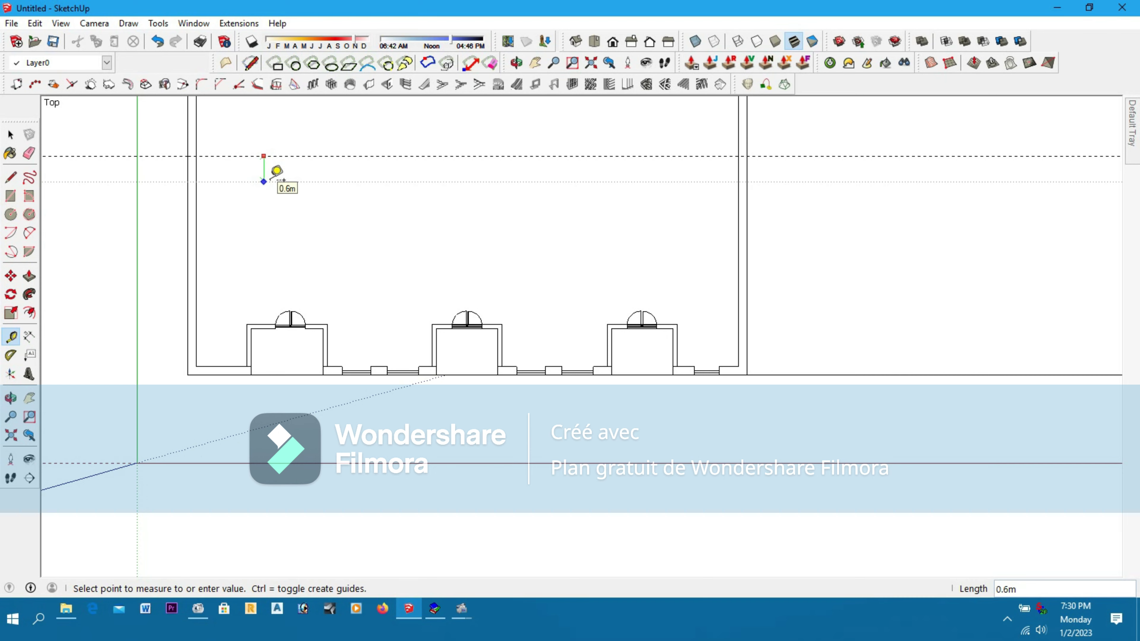
text(1)
key(Return)
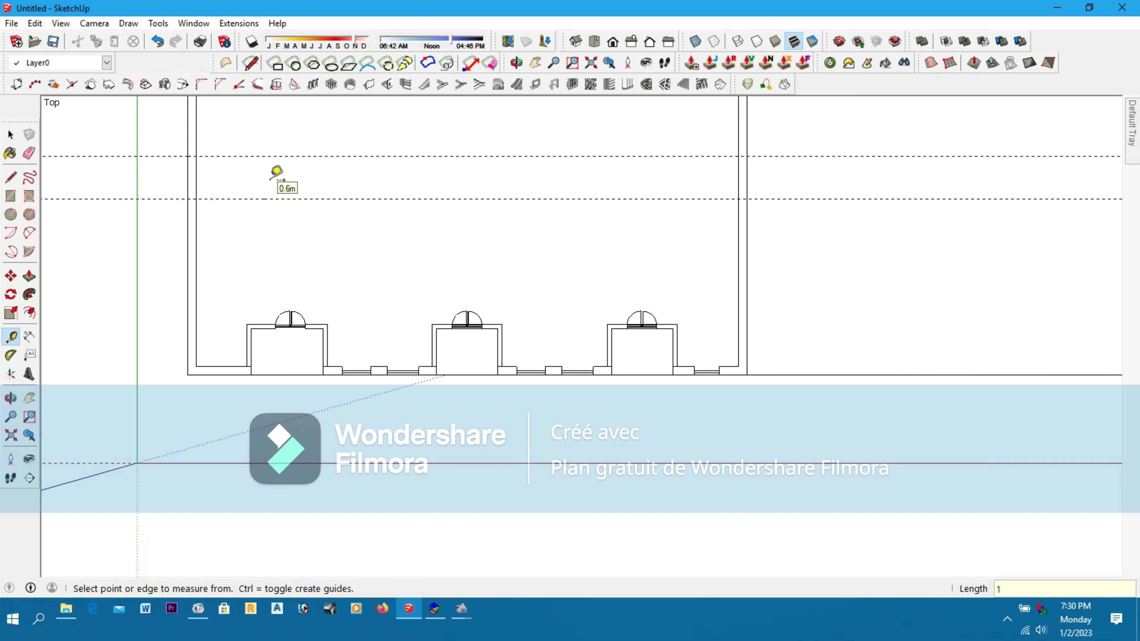
click(285, 156)
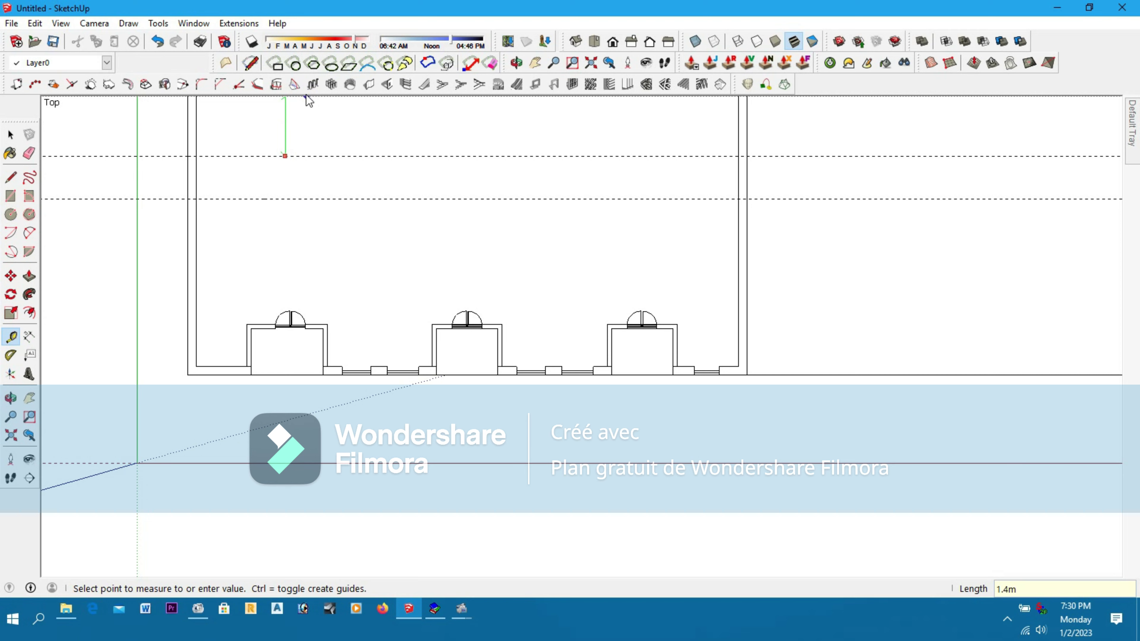
text(1)
key(Return)
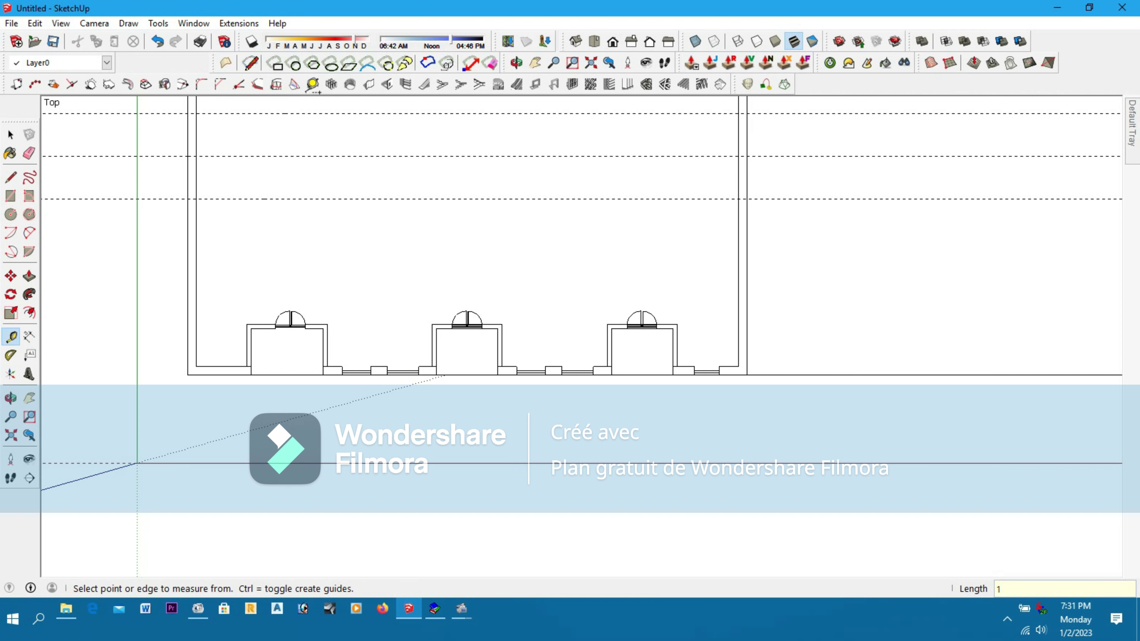
Draw a 2.0 m by 0.2 m rectangle across the left wall's thickness between the two outer guides
click(11, 196)
click(187, 113)
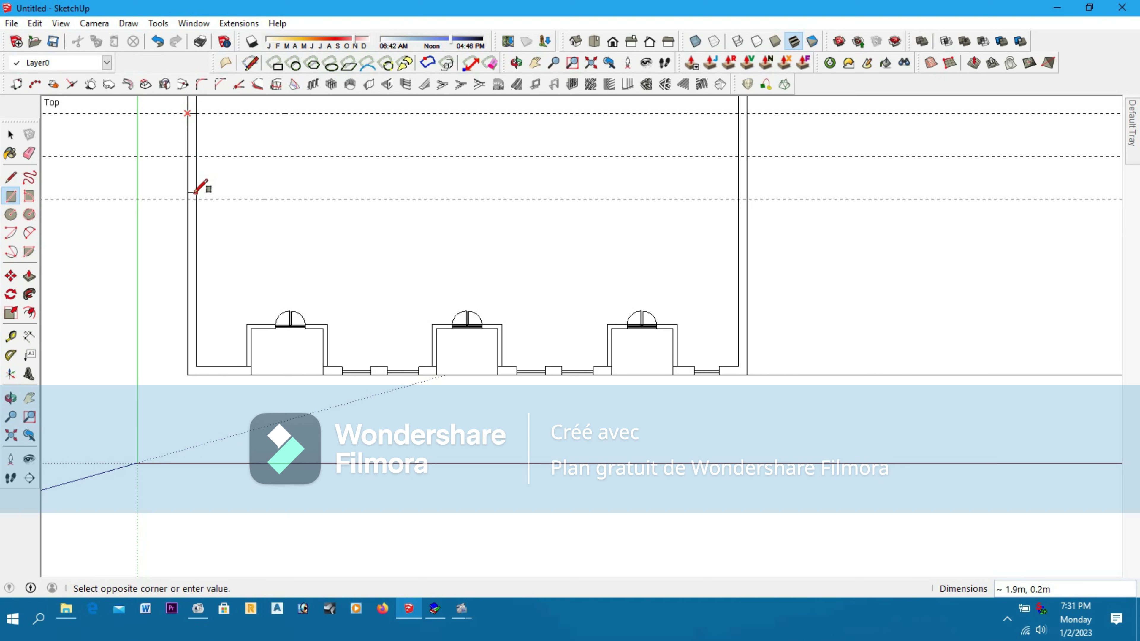
key(Escape)
Divide the opening lengthwise with a 0.1 m by 2.0 m rectangle and a narrower pane rectangle started at its end's midpoint
scroll(198, 102, up, 2)
scroll(199, 102, up, 2)
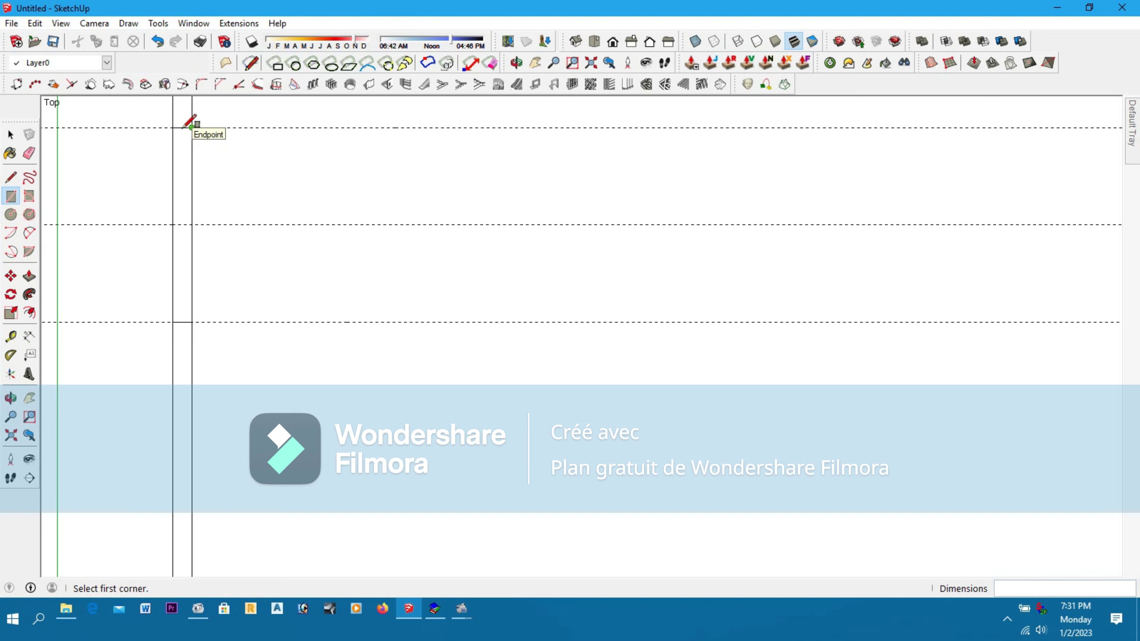
scroll(184, 128, up, 2)
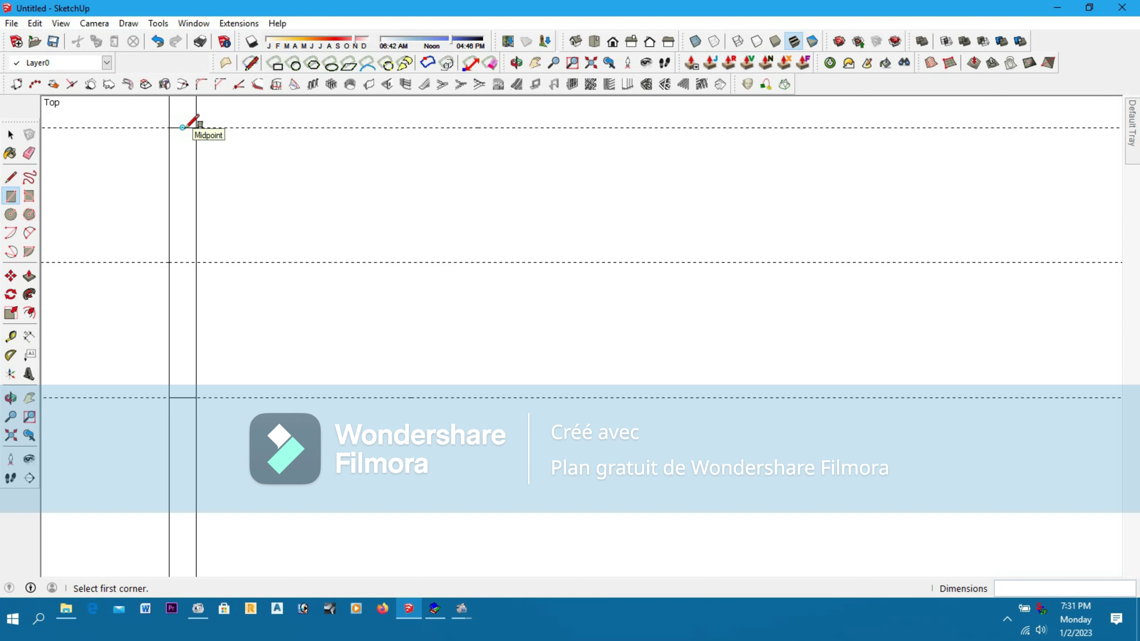
click(182, 127)
click(166, 397)
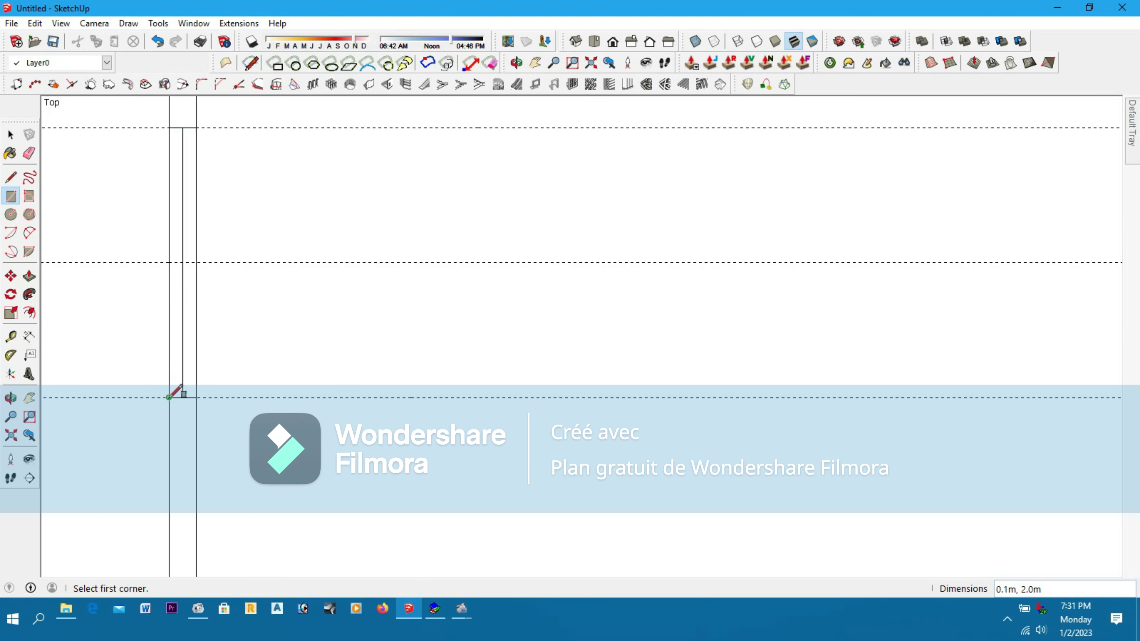
scroll(172, 127, up, 2)
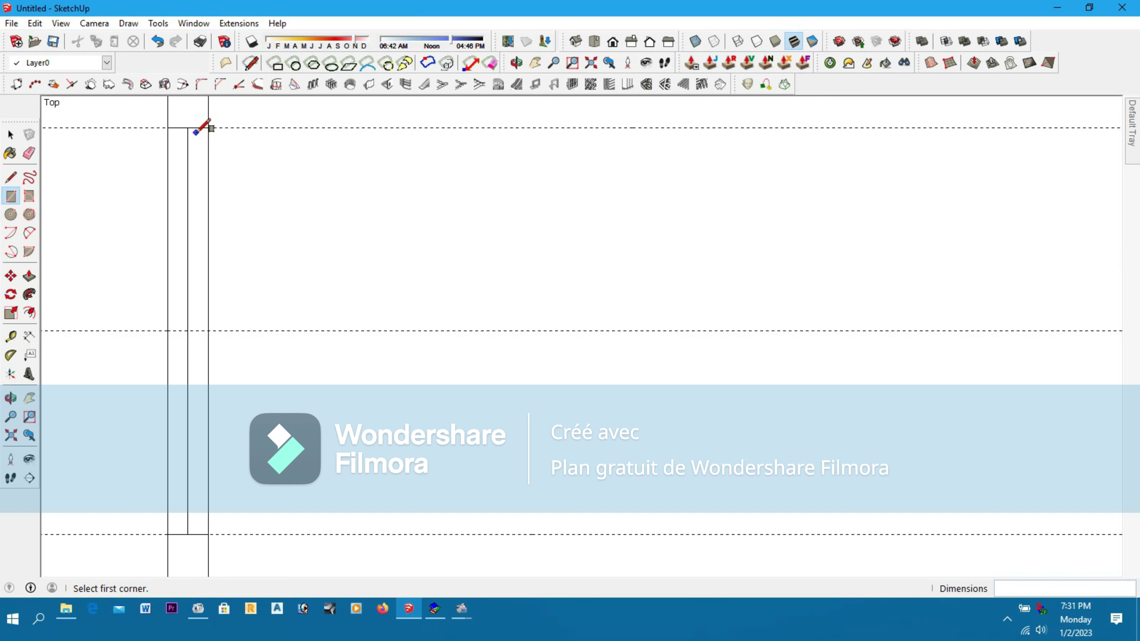
click(178, 127)
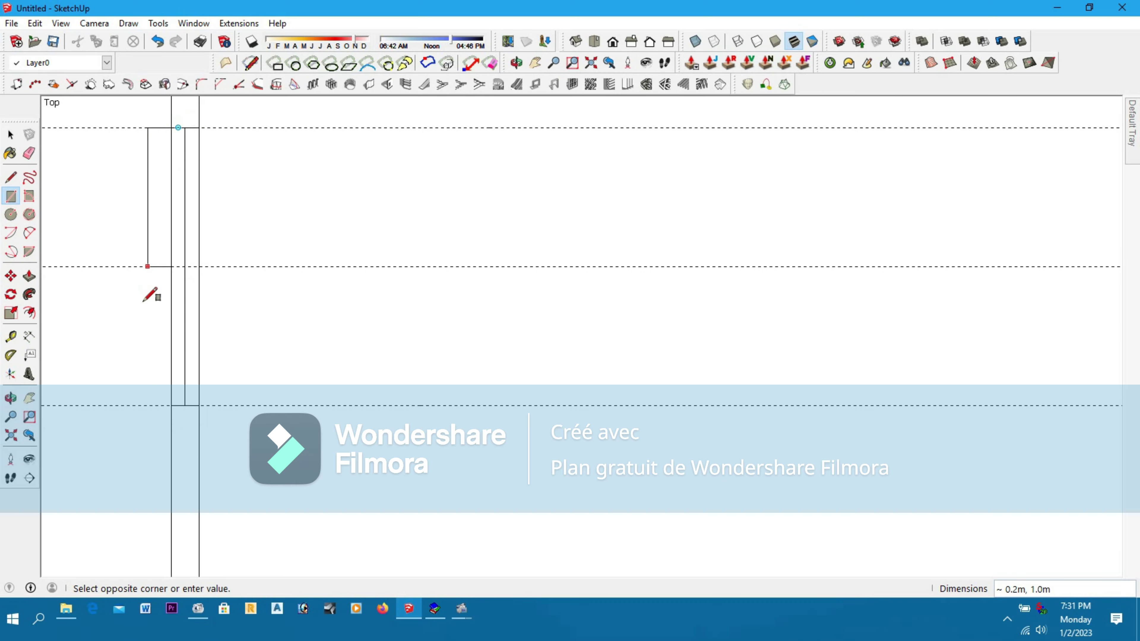
Erase the inner wall edge across the window openings in the left wall
key(e)
scroll(364, 249, down, 5)
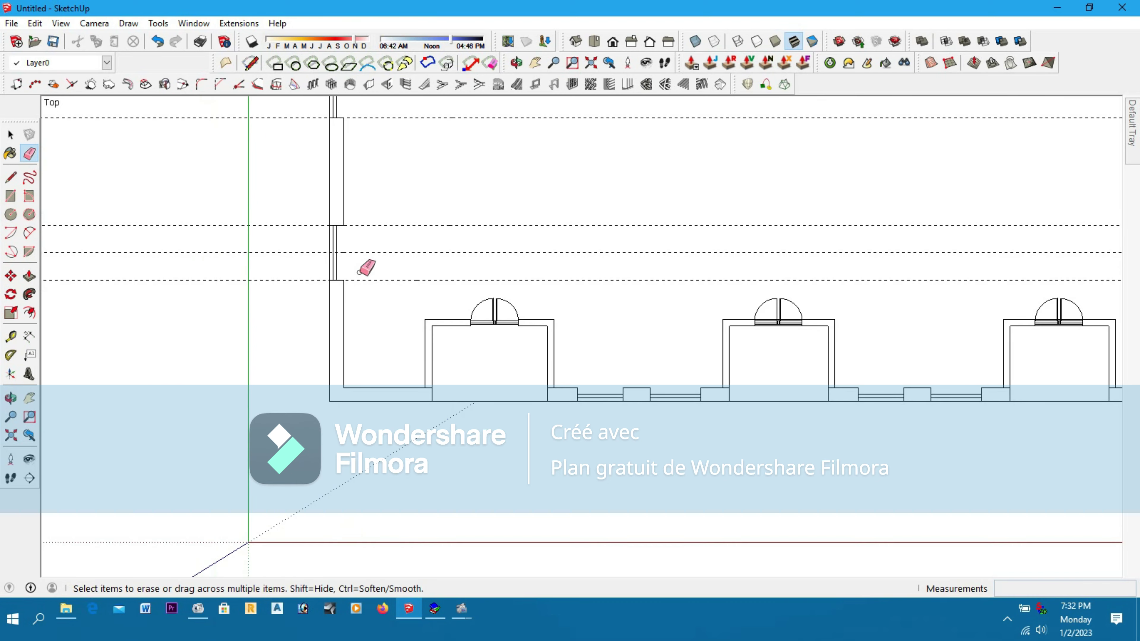
click(11, 134)
scroll(431, 251, down, 1)
scroll(431, 251, down, 6)
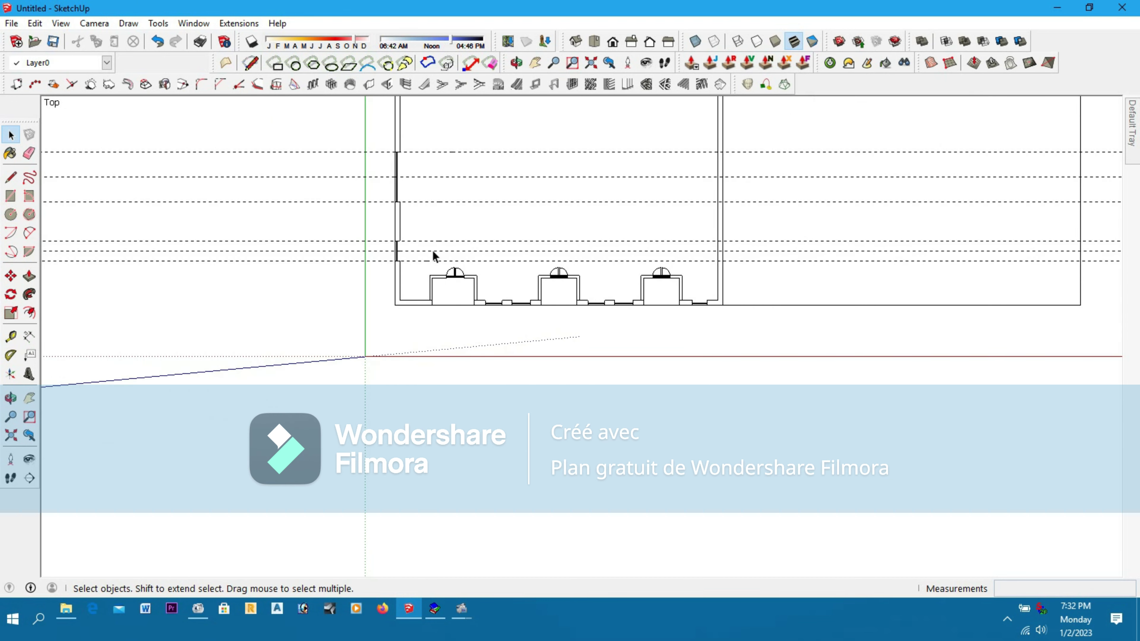
Place a horizontal guide about 2 m above the large window, at the midpoint of the left wall's upper segment
click(11, 336)
click(479, 193)
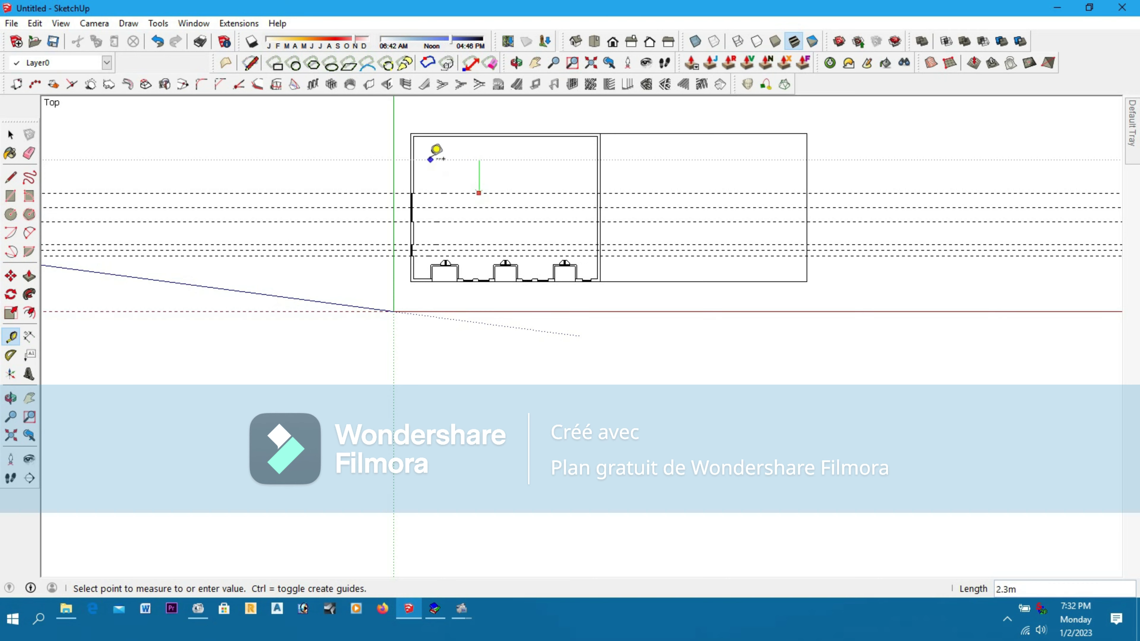
click(413, 165)
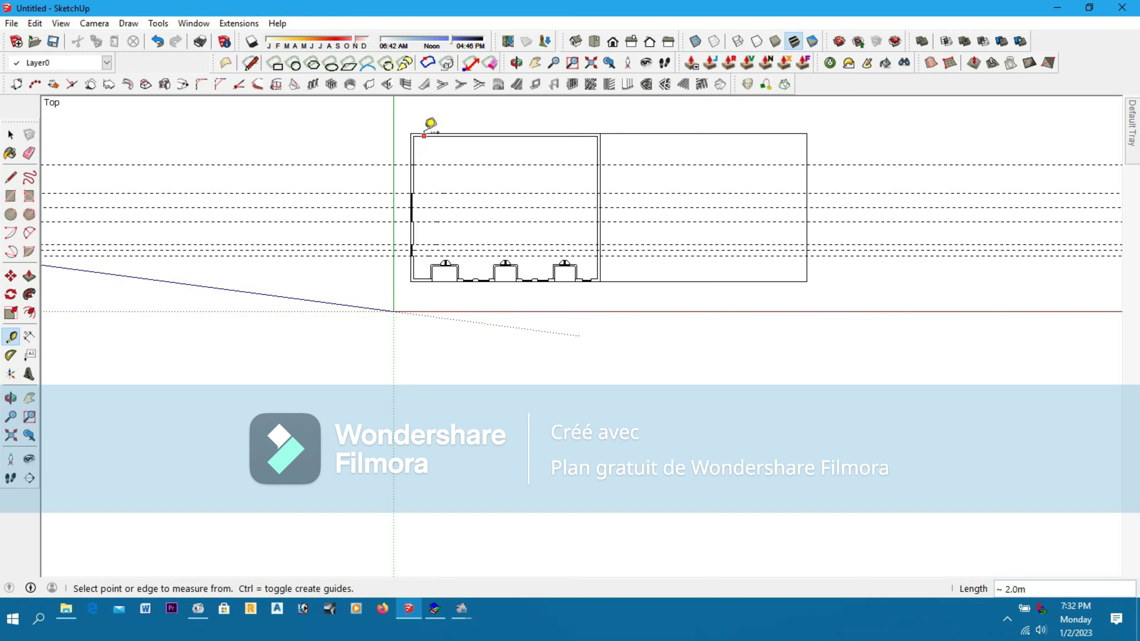
Add guides 0.4 m above and 0.4 m below the upper segment's midpoint guide
scroll(429, 121, up, 4)
click(444, 215)
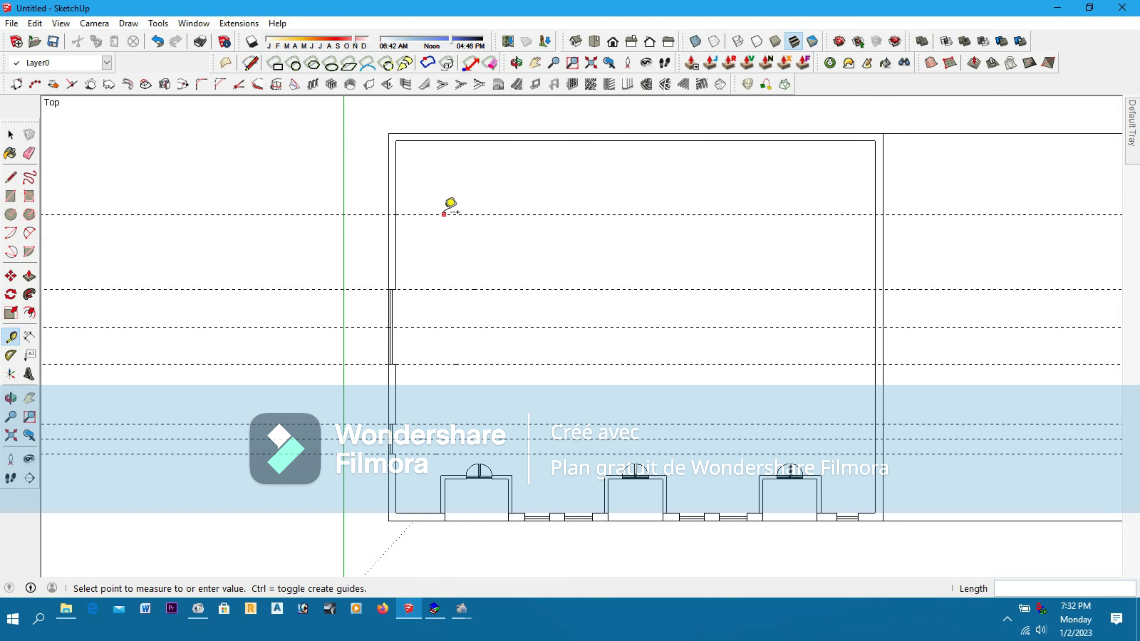
scroll(452, 190, up, 2)
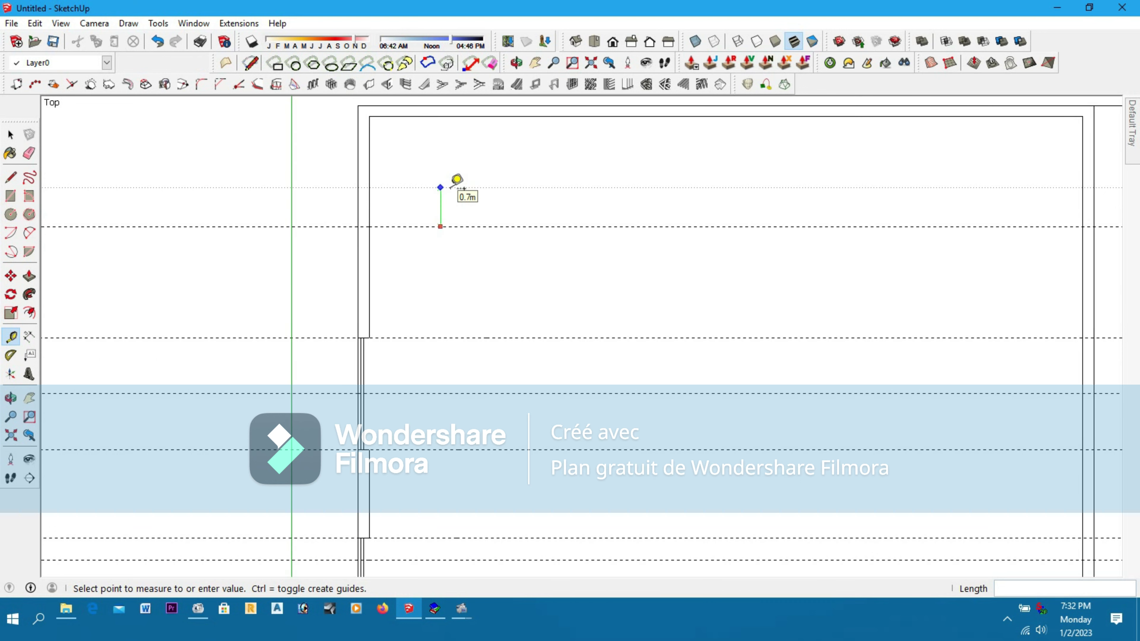
key(Return)
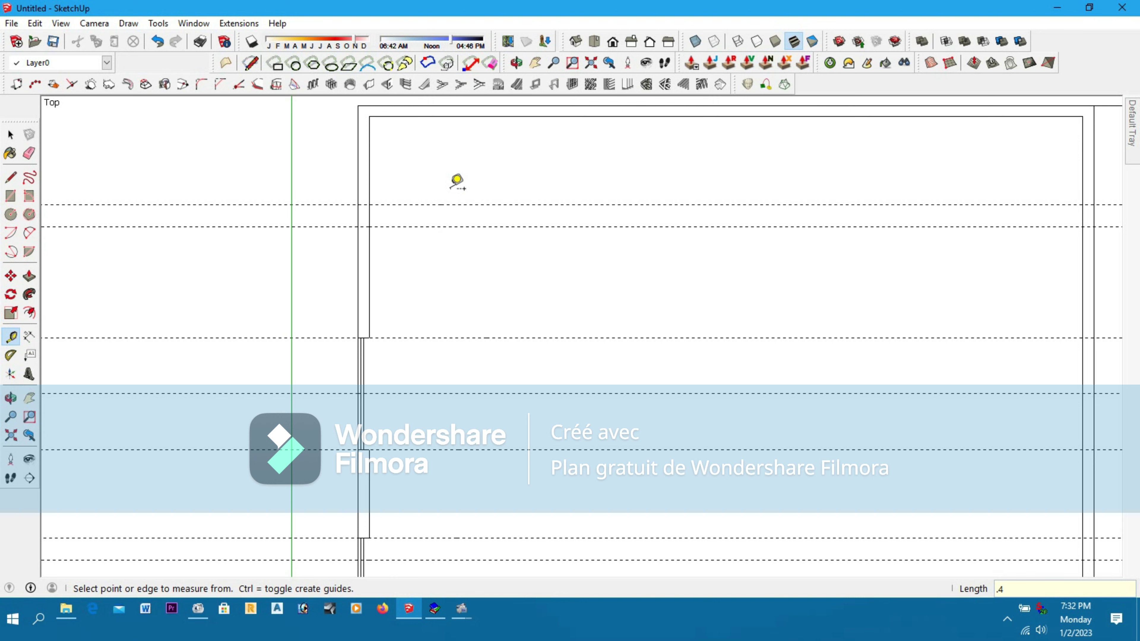
click(450, 227)
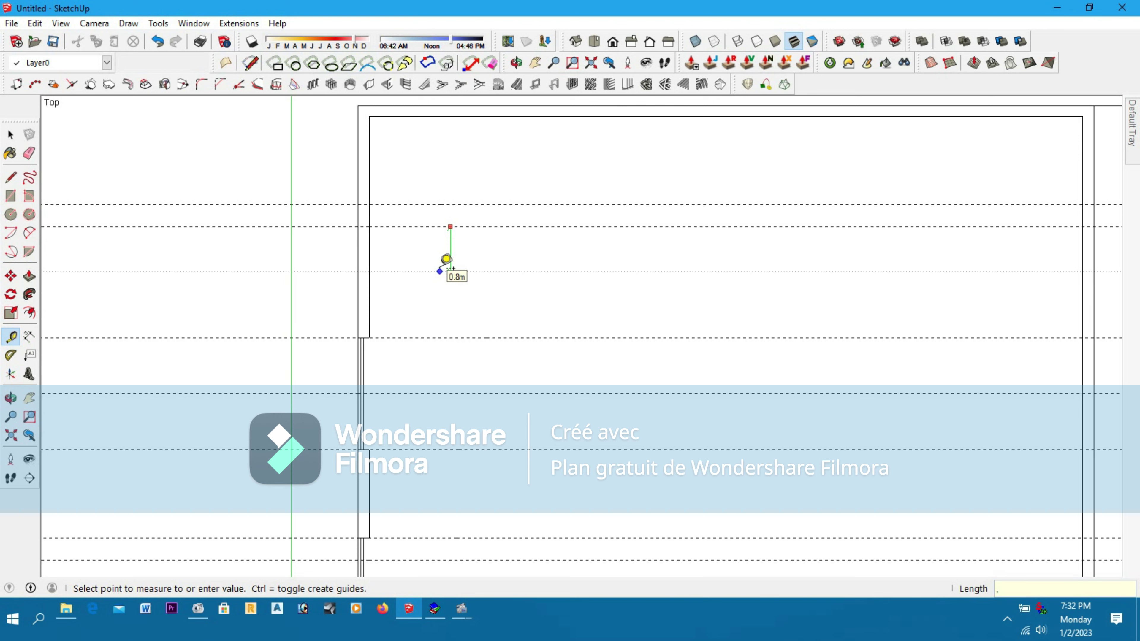
key(Return)
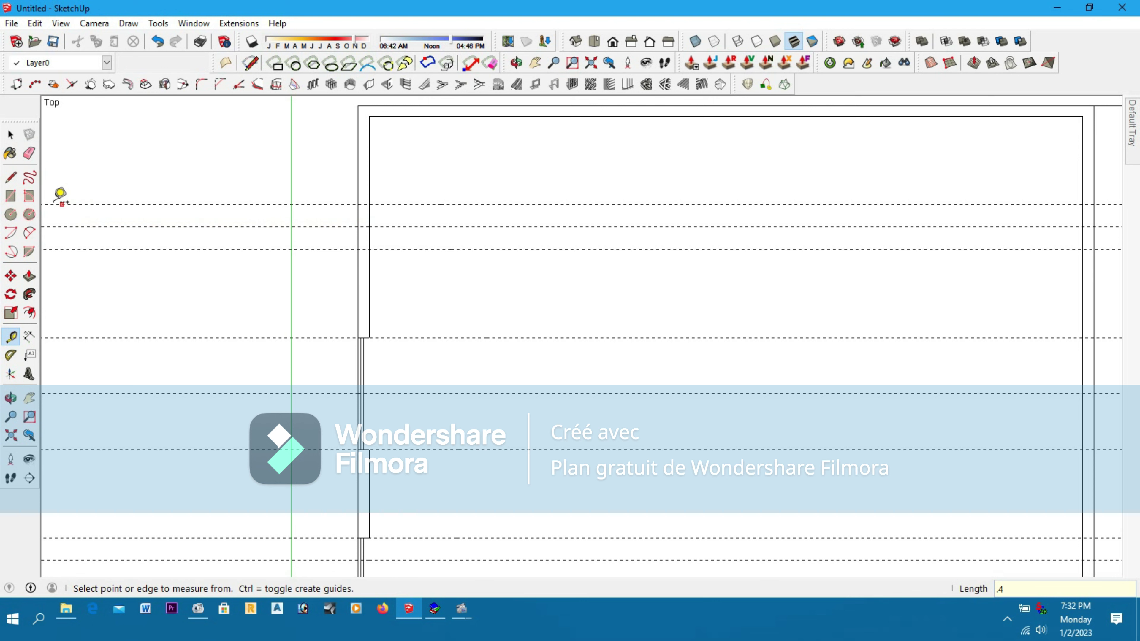
Draw a 0.8 m by 0.2 m rectangle across the left wall between the upper pair of guides
click(9, 199)
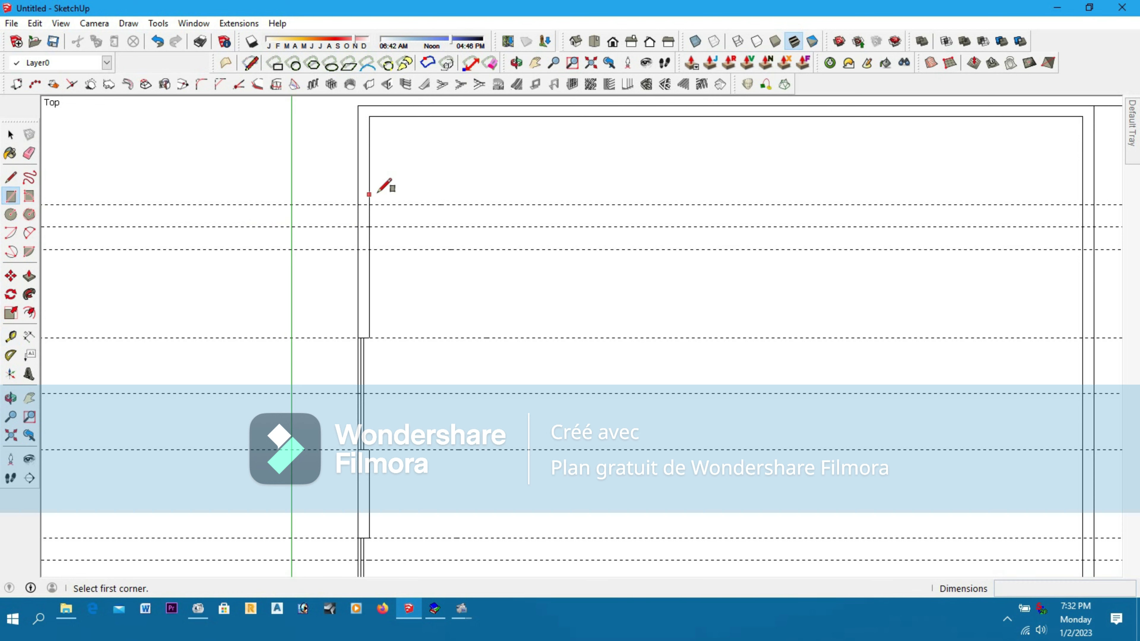
click(358, 204)
click(369, 249)
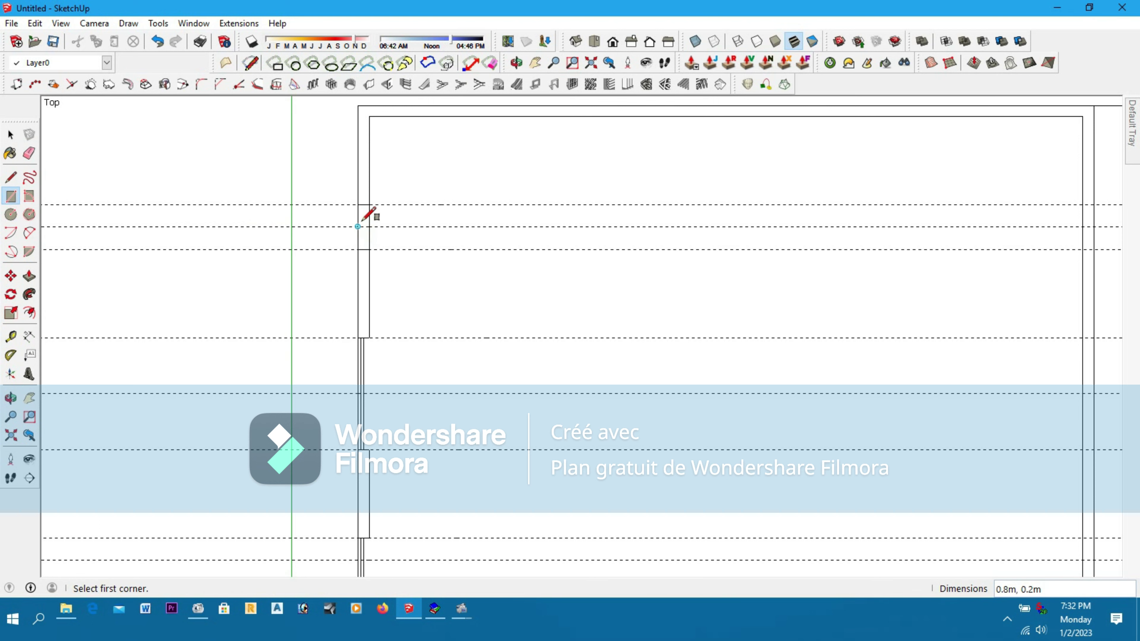
Draw a 0.1 m by 0.8 m rectangle in the upper opening's outer half, plus a narrower pane rectangle inside it
scroll(362, 220, up, 2)
scroll(362, 220, up, 2)
click(365, 175)
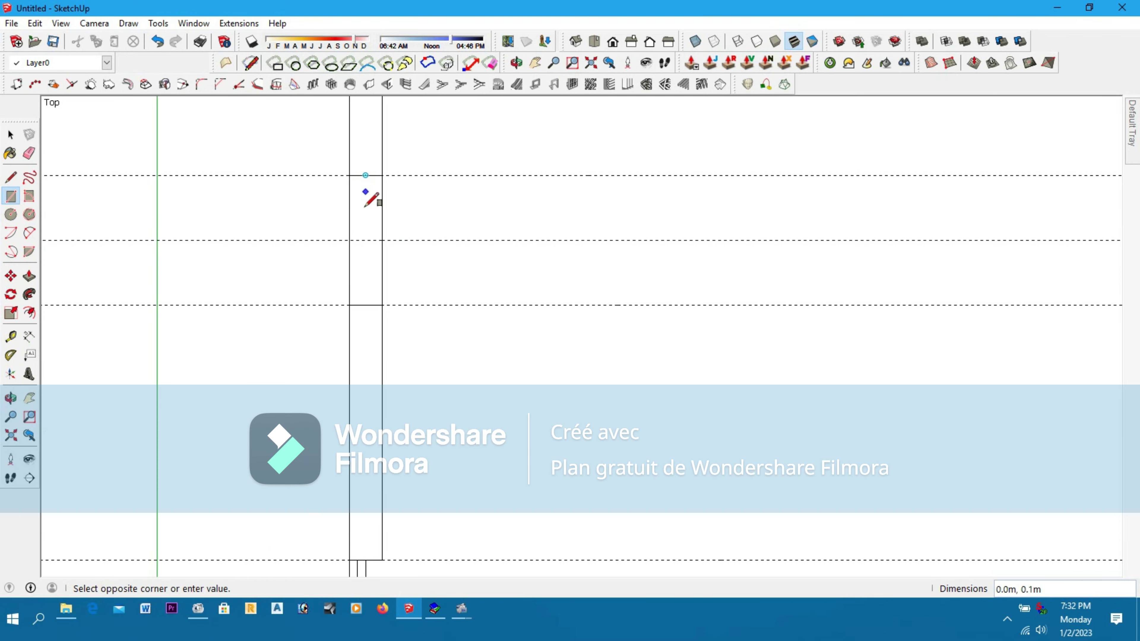
click(349, 305)
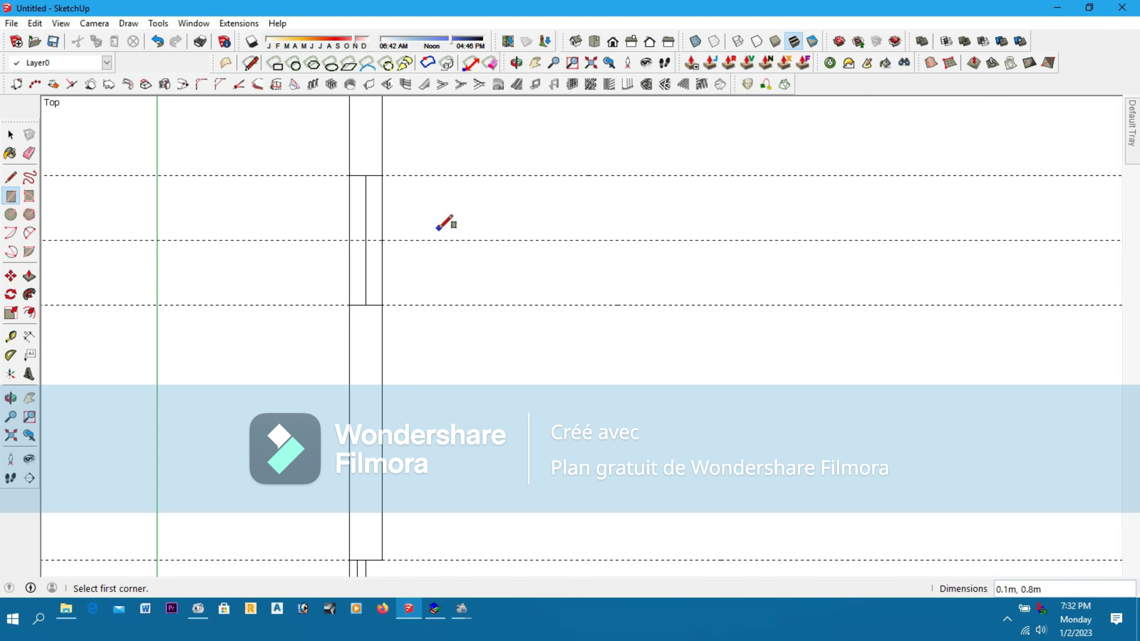
scroll(355, 207, up, 3)
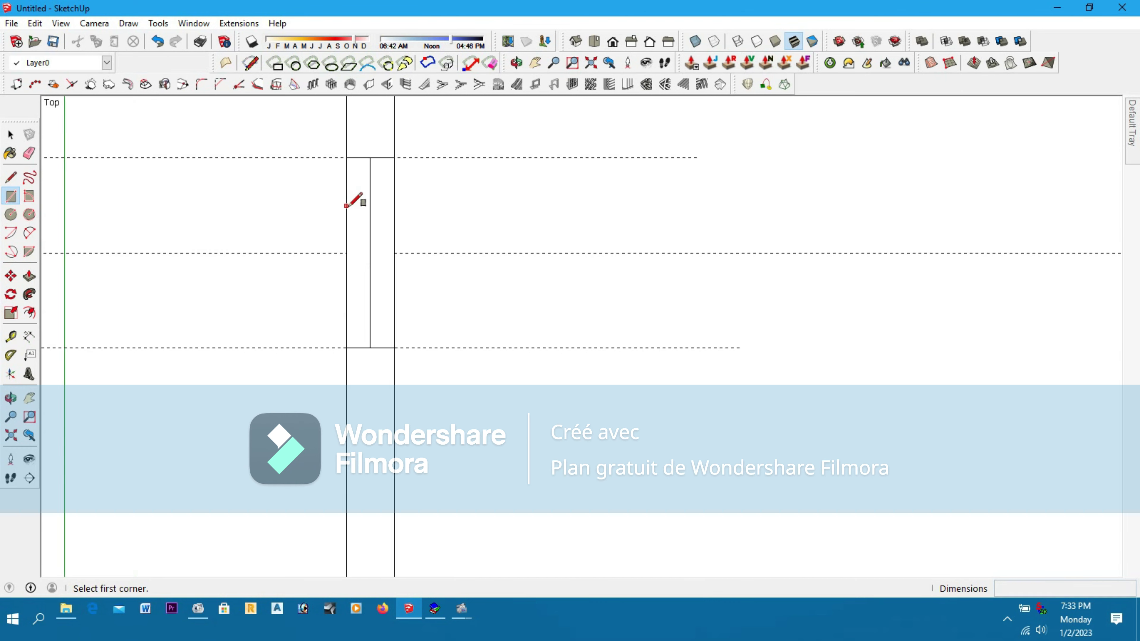
click(359, 153)
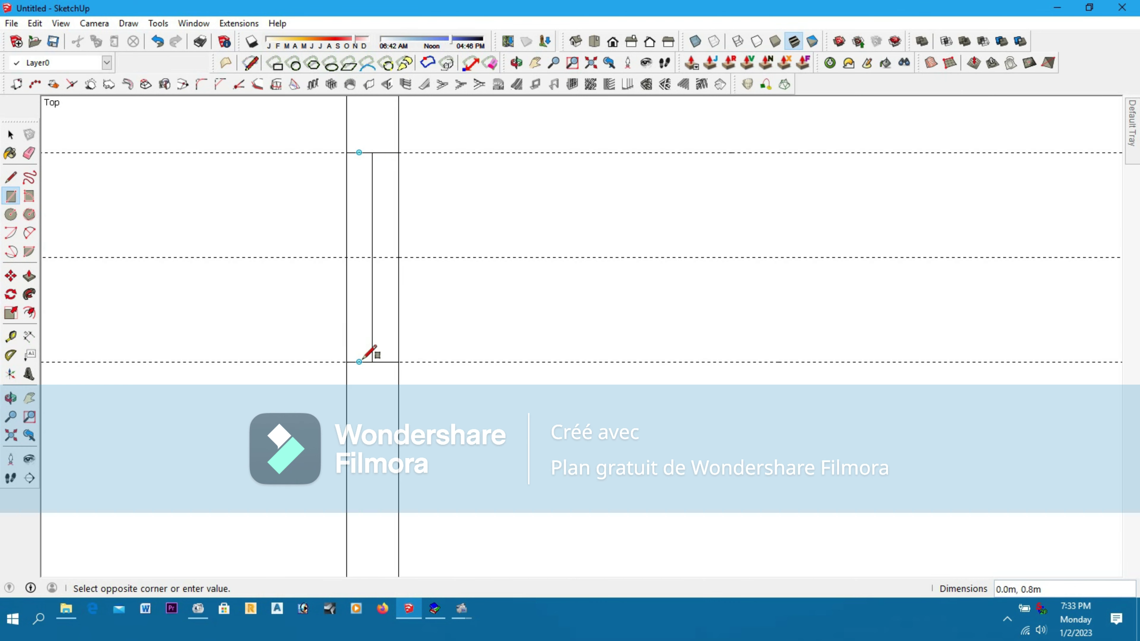
click(372, 362)
Erase the inner wall edge across the upper 0.8 m window opening
scroll(318, 308, down, 1)
scroll(324, 300, down, 1)
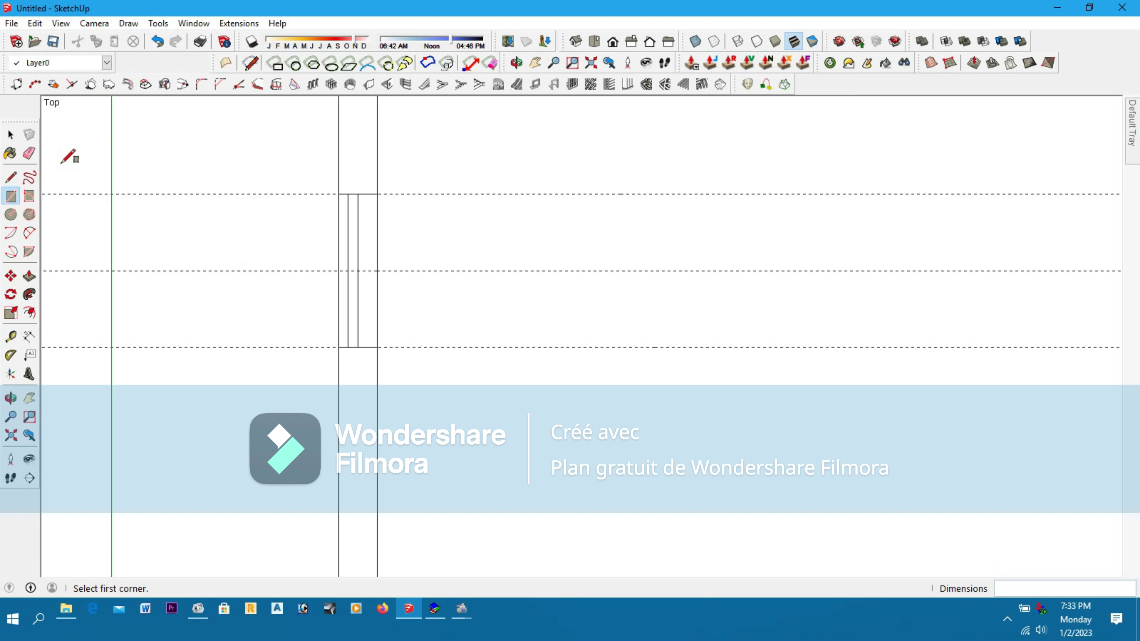
click(29, 153)
scroll(480, 235, down, 8)
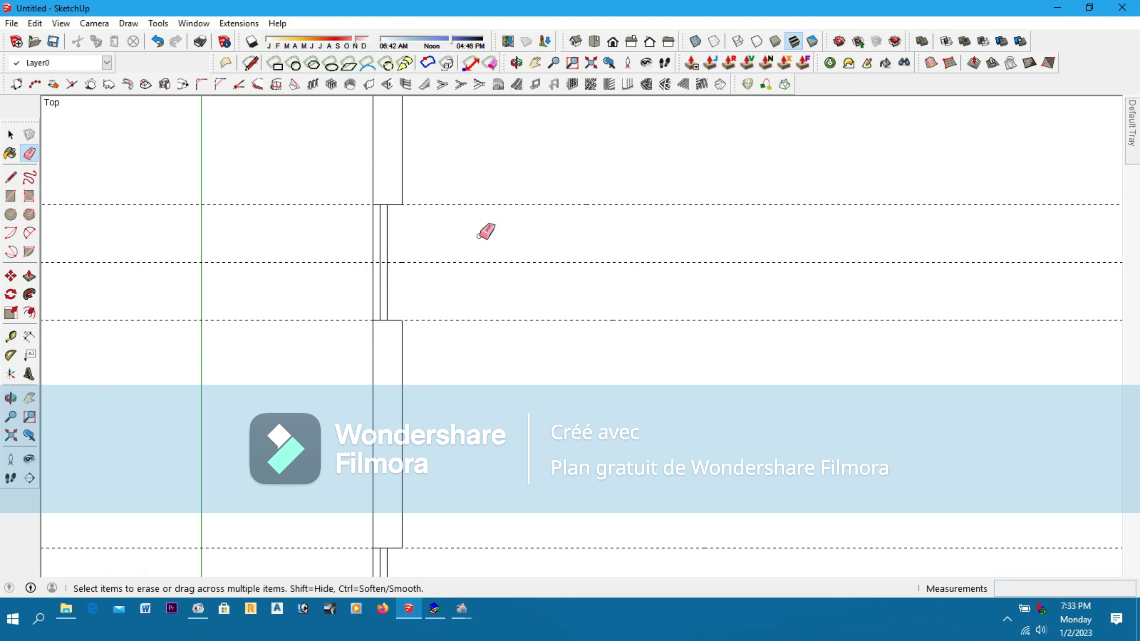
scroll(479, 235, down, 3)
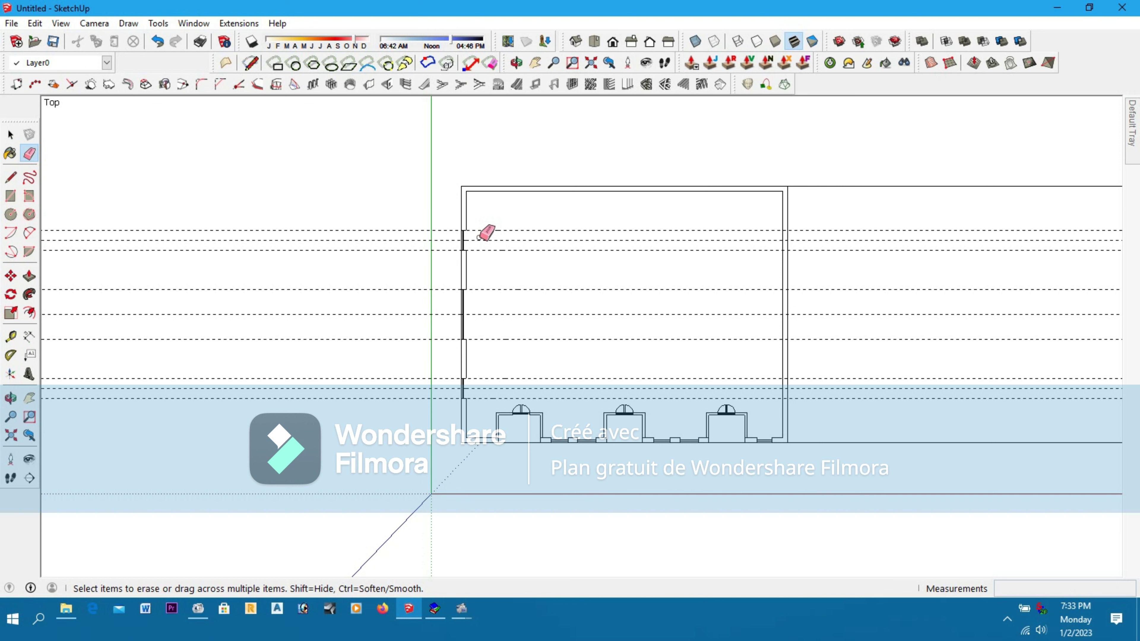
Select the upper small window and move it about 0.8 m up along the left wall
click(11, 134)
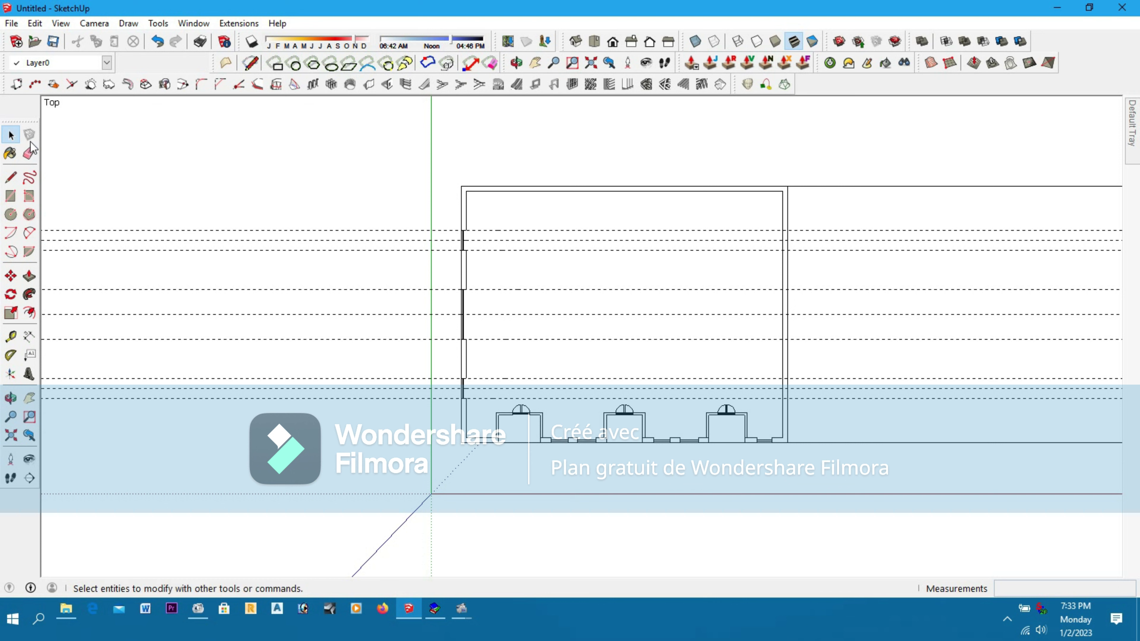
drag(469, 254, 473, 260)
click(13, 276)
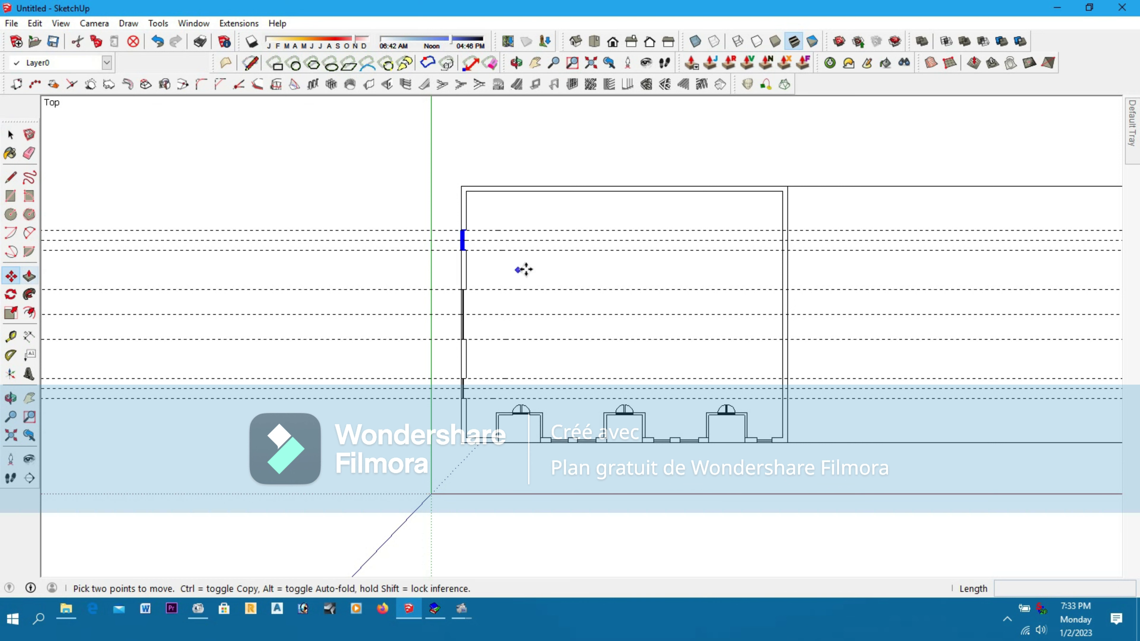
click(460, 265)
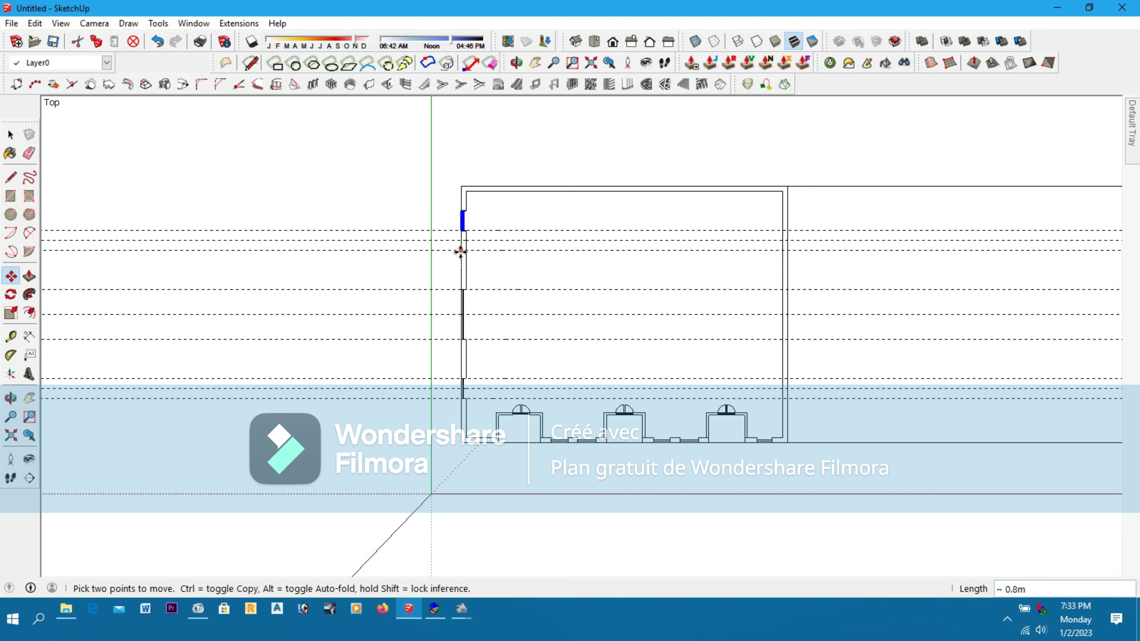
Set the upper small window's upward move along the left wall to 1 m
text(1)
key(Return)
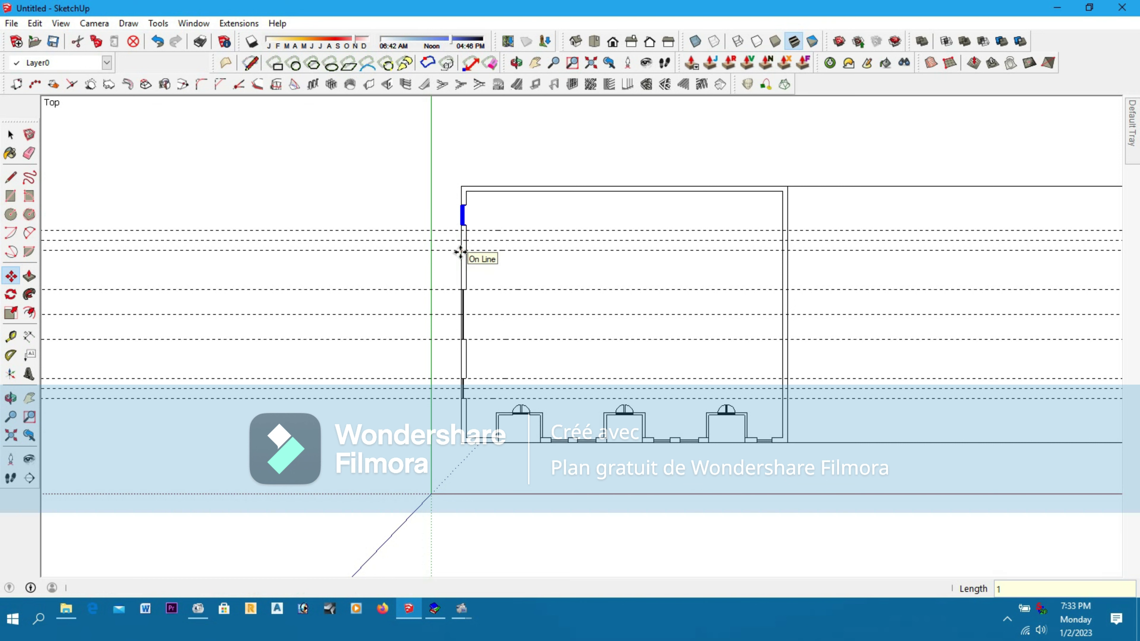
Select the lower small window in the left wall and move it 1 m down along the wall
click(10, 136)
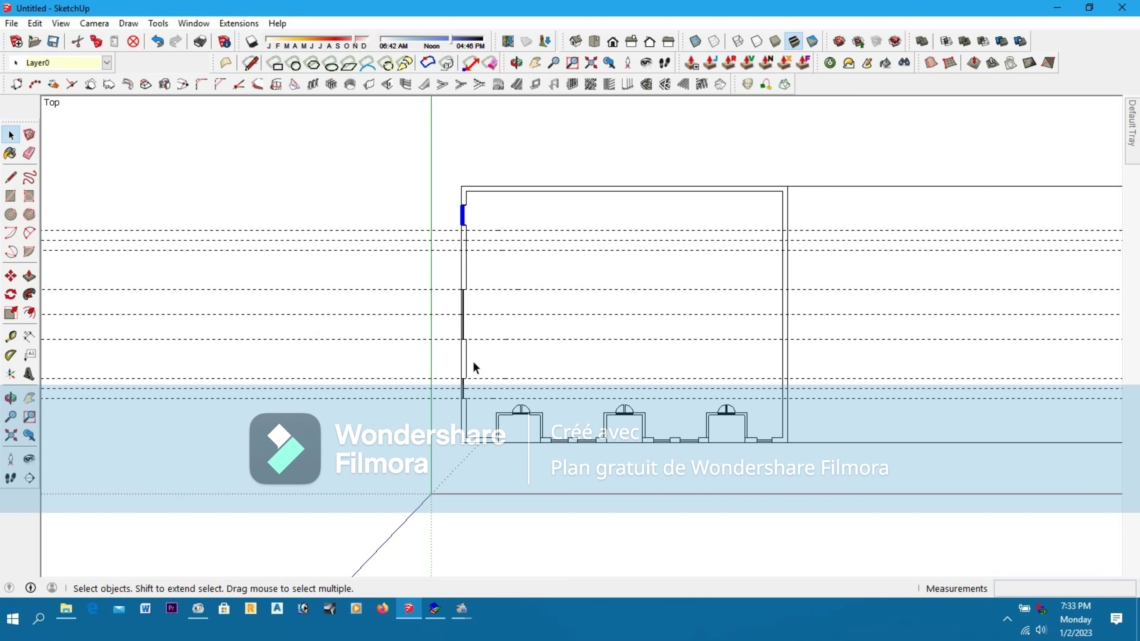
drag(461, 382, 487, 426)
click(12, 276)
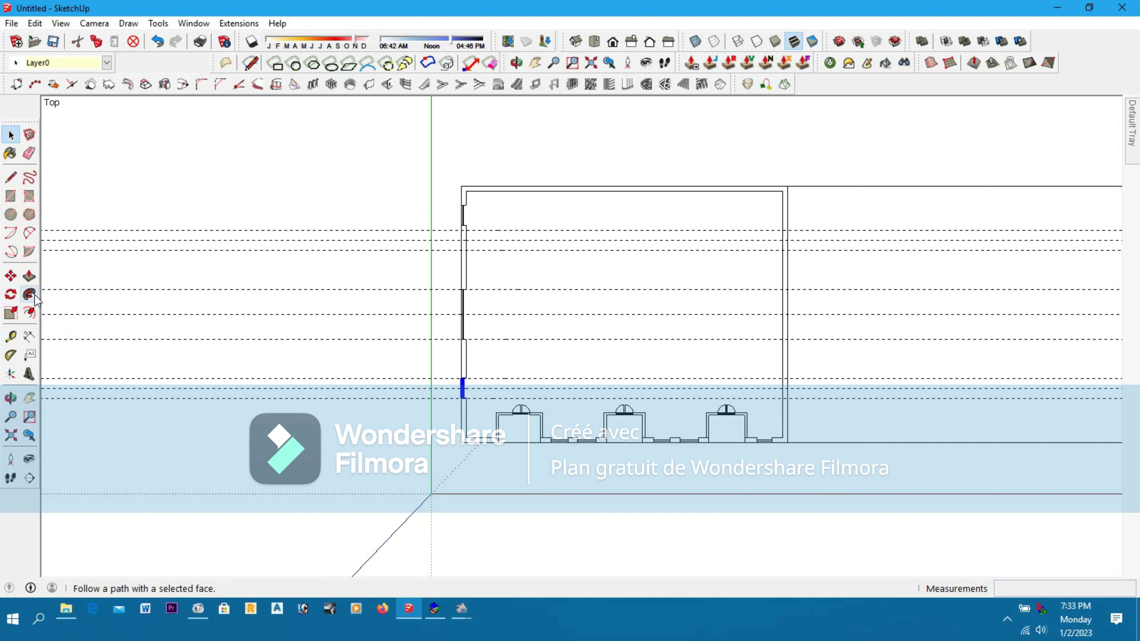
click(17, 281)
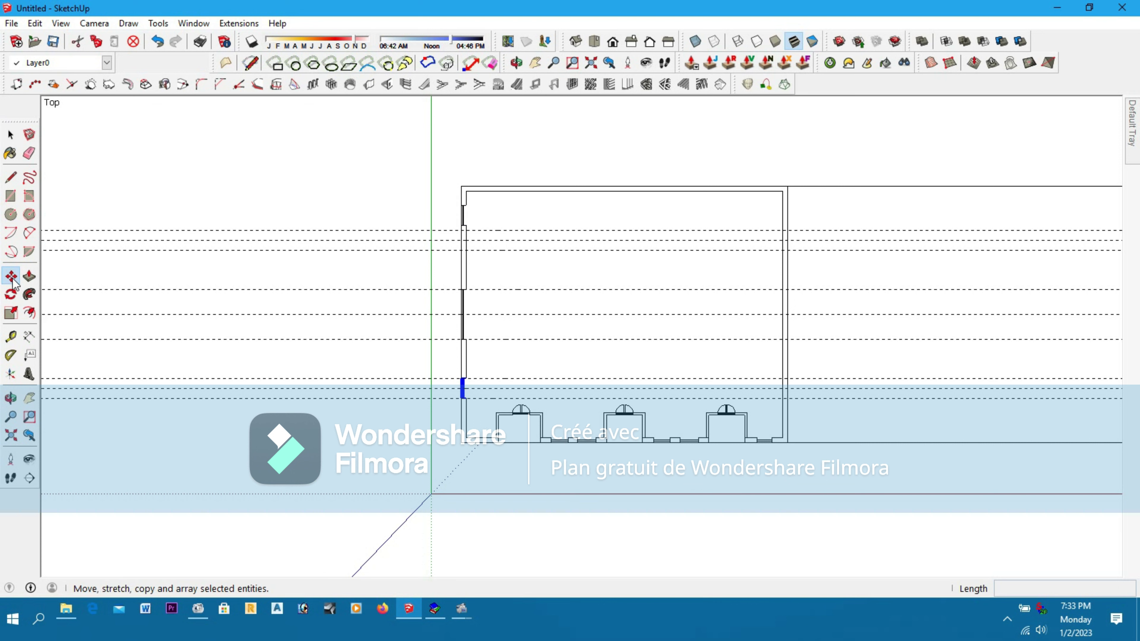
click(461, 252)
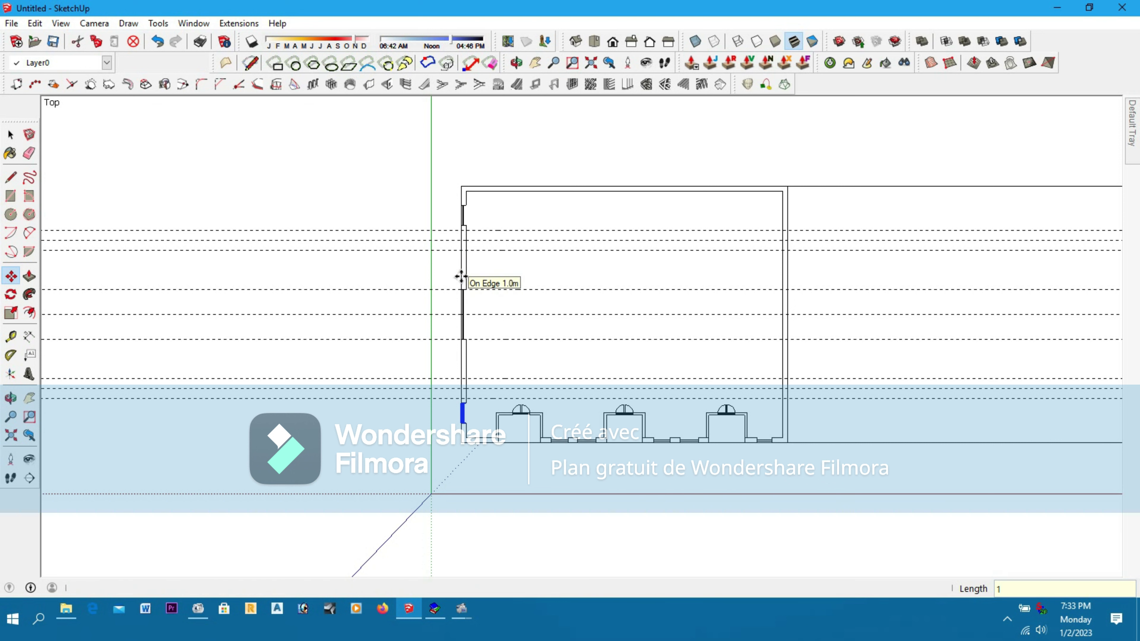
click(461, 277)
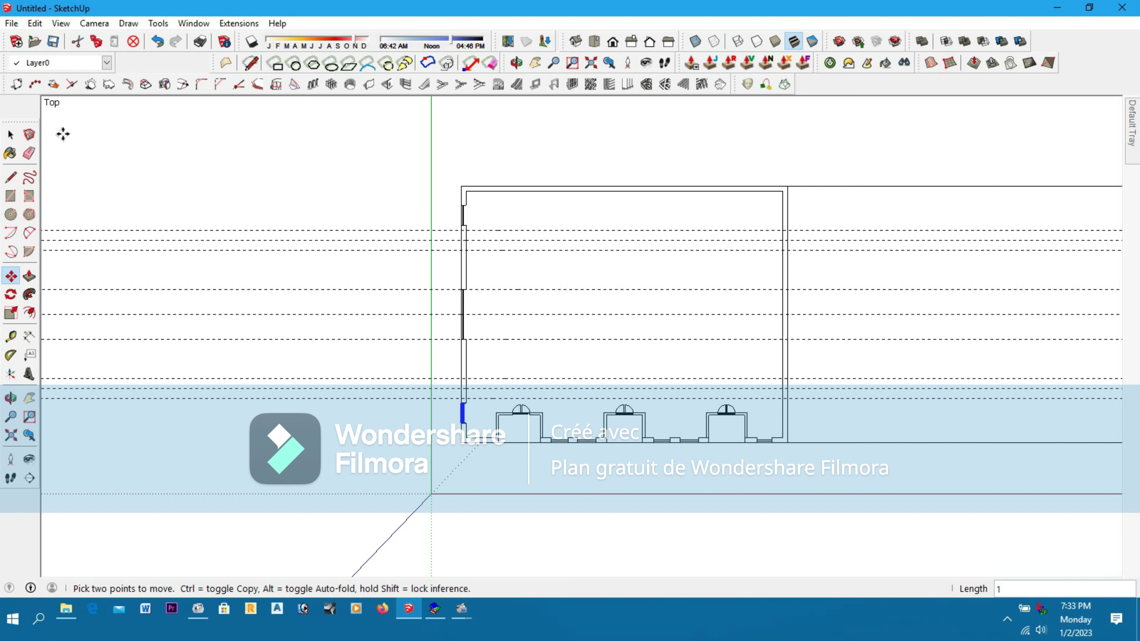
click(10, 135)
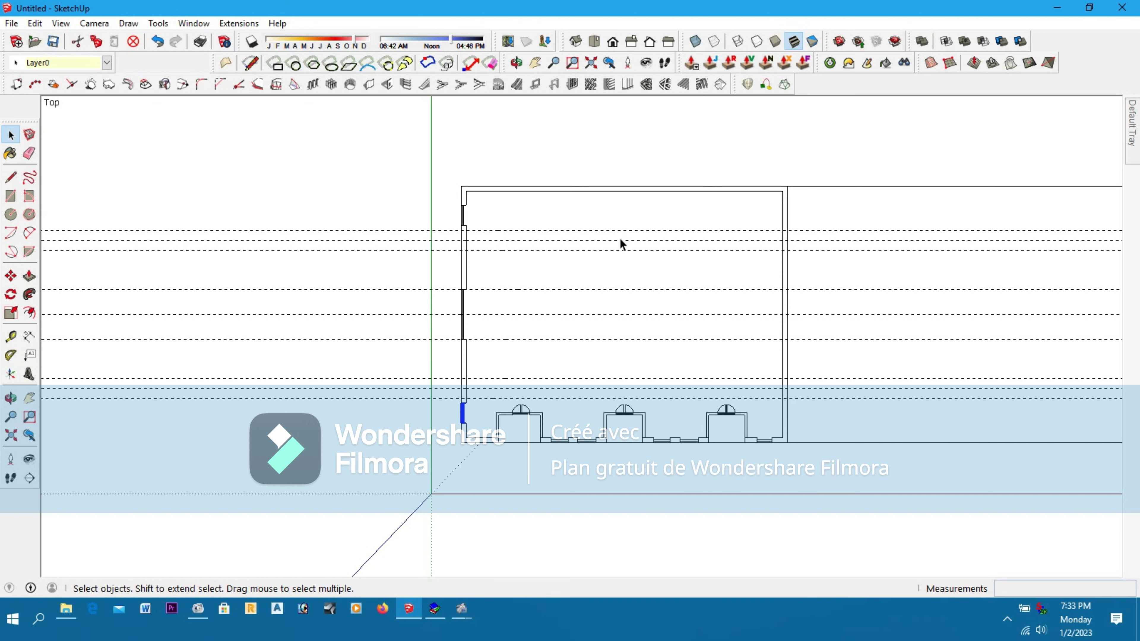
Draw a rectangle about 2.5 m long across the full thickness of the upper wall, near its left corner
scroll(619, 240, down, 2)
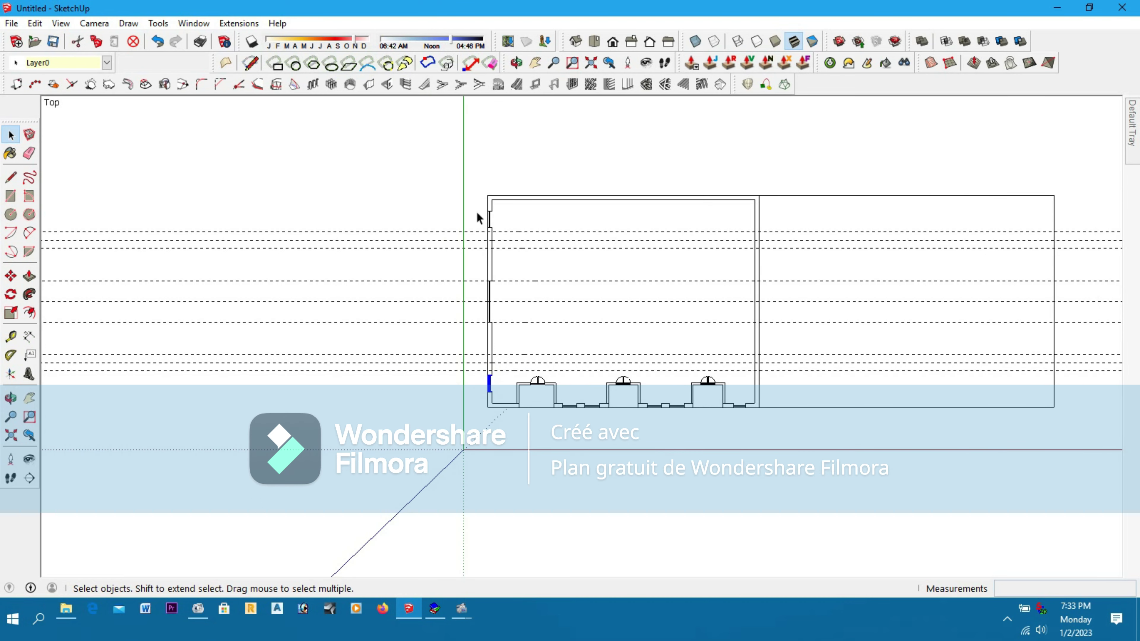
click(11, 198)
scroll(549, 171, up, 2)
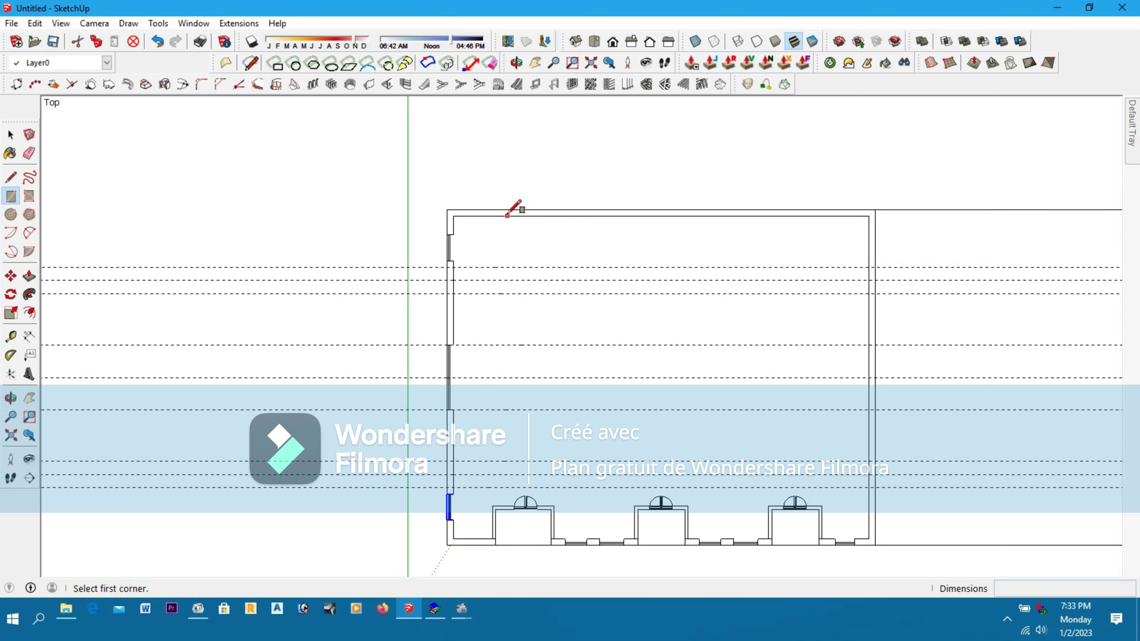
click(486, 210)
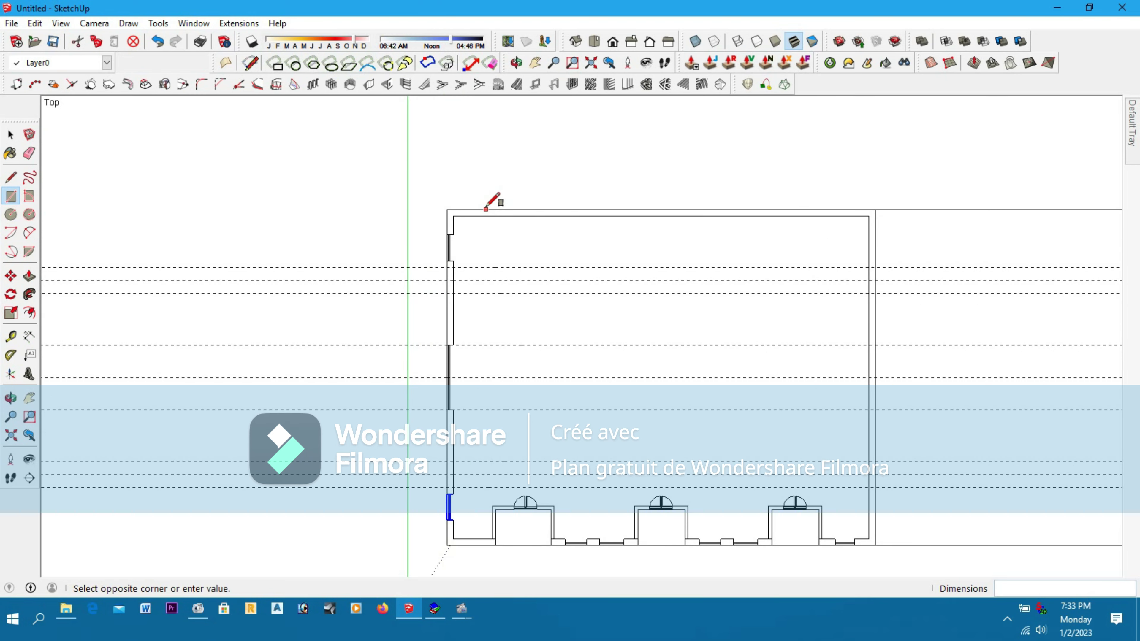
click(568, 217)
Draw a 2.5 m by 0.1 m rectangle in the new opening's outer half, plus a narrower full-length pane rectangle inside it
scroll(554, 214, up, 5)
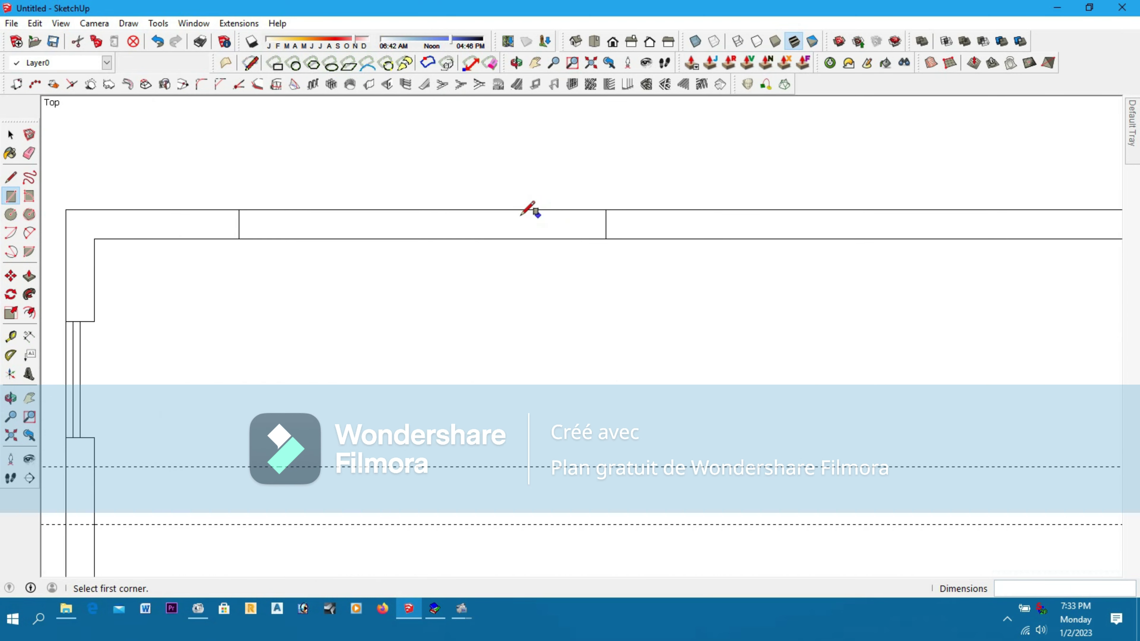
click(238, 209)
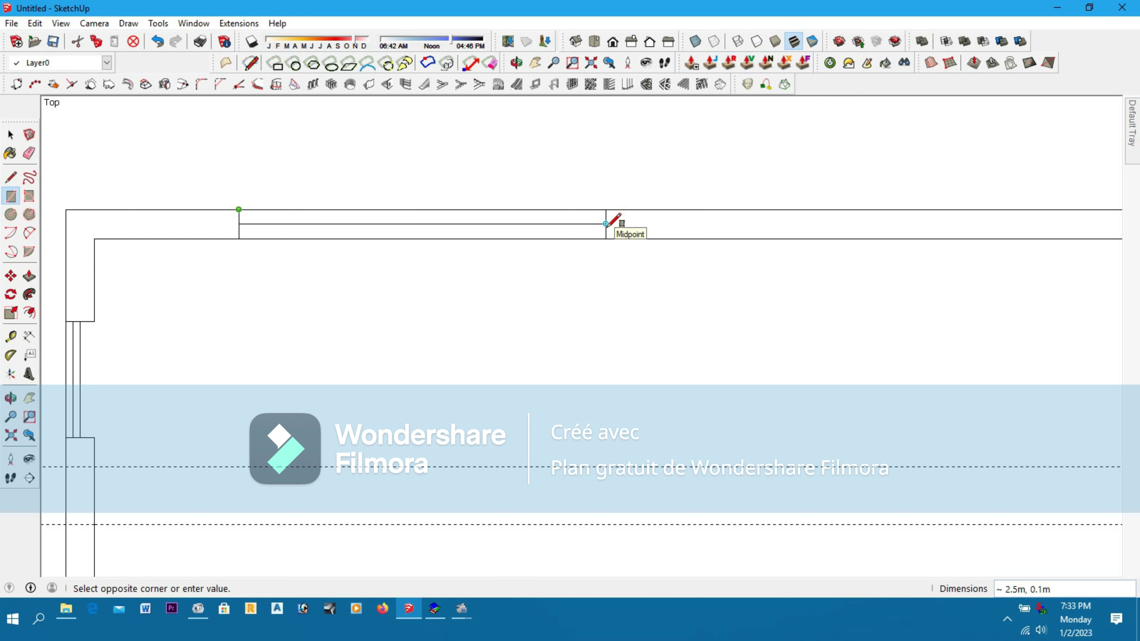
click(605, 224)
scroll(274, 222, up, 3)
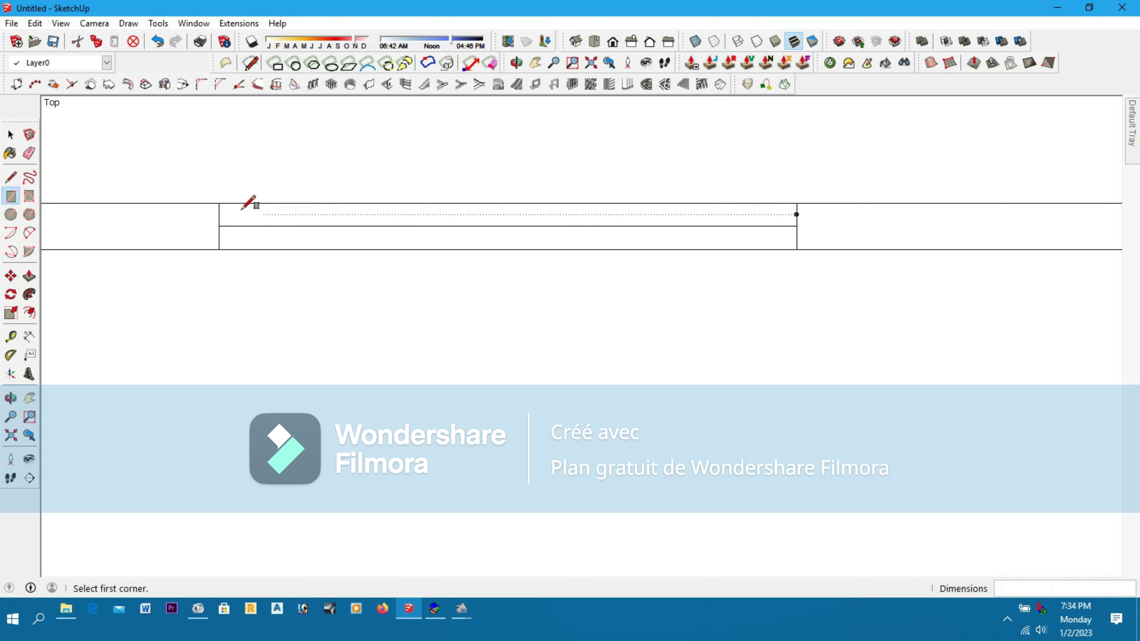
click(218, 203)
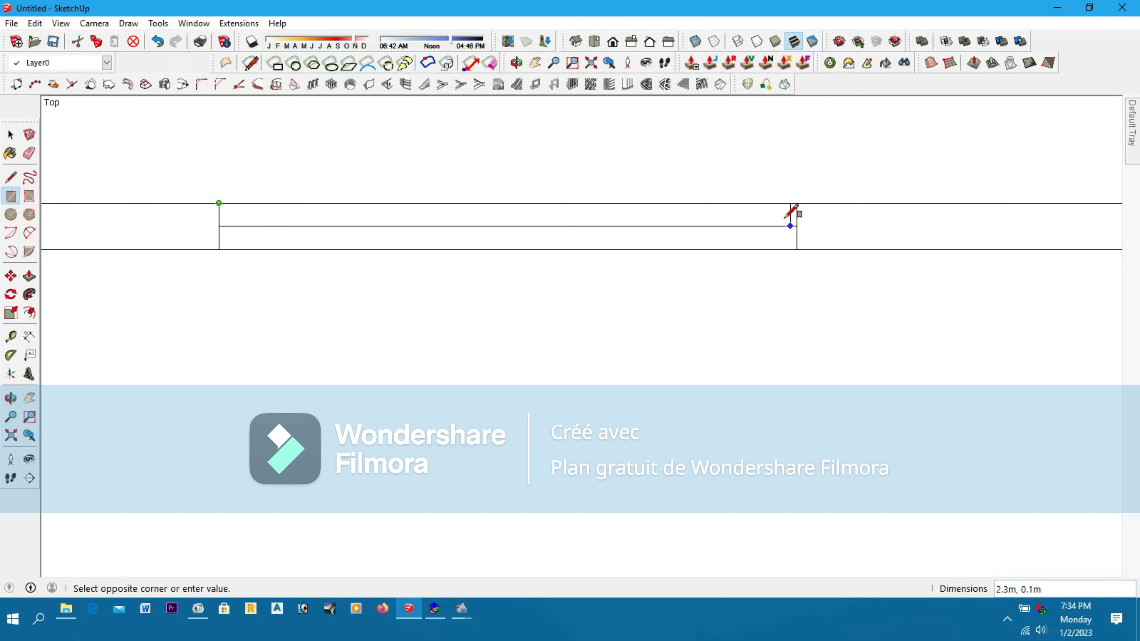
click(796, 214)
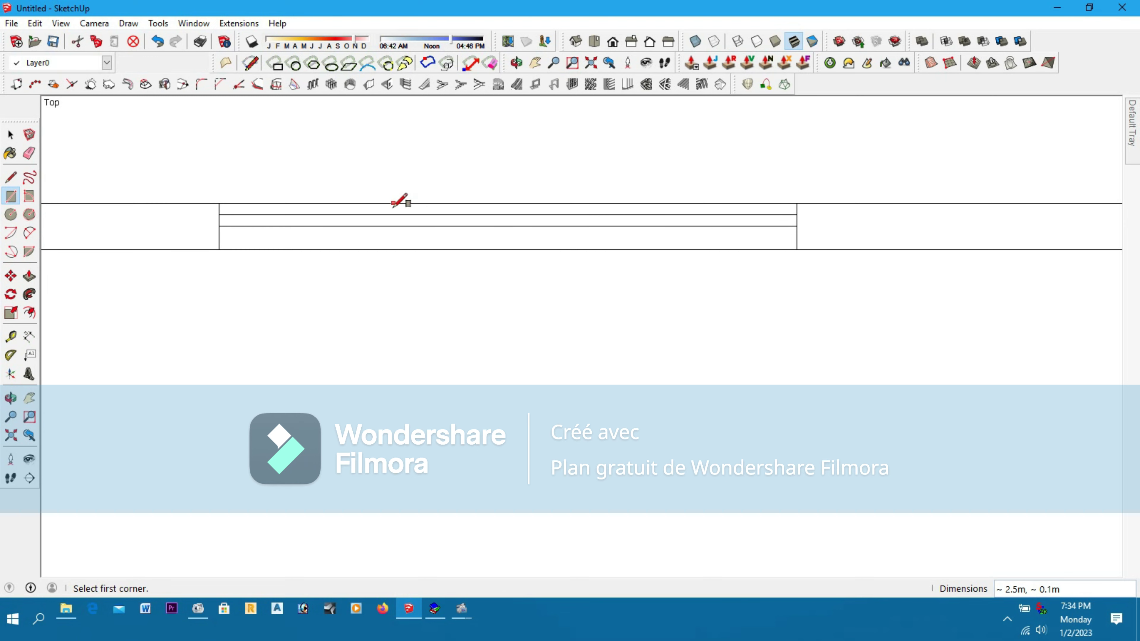
Draw two narrow mullion rectangles, 0.1 m deep, across the window frame to split it into three panes
click(370, 203)
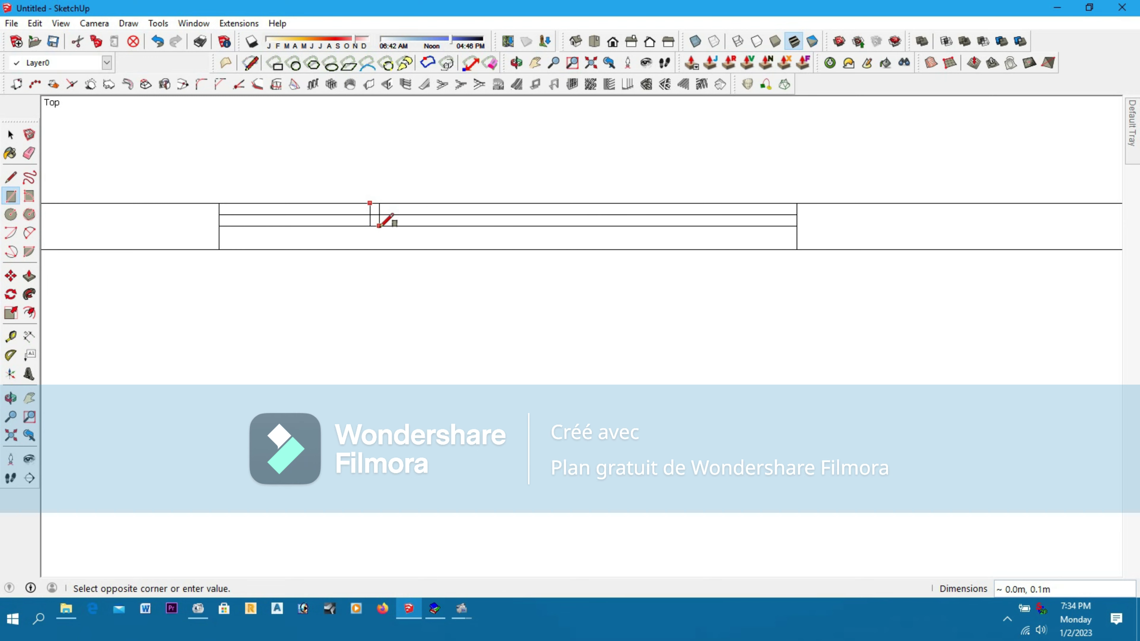
click(379, 225)
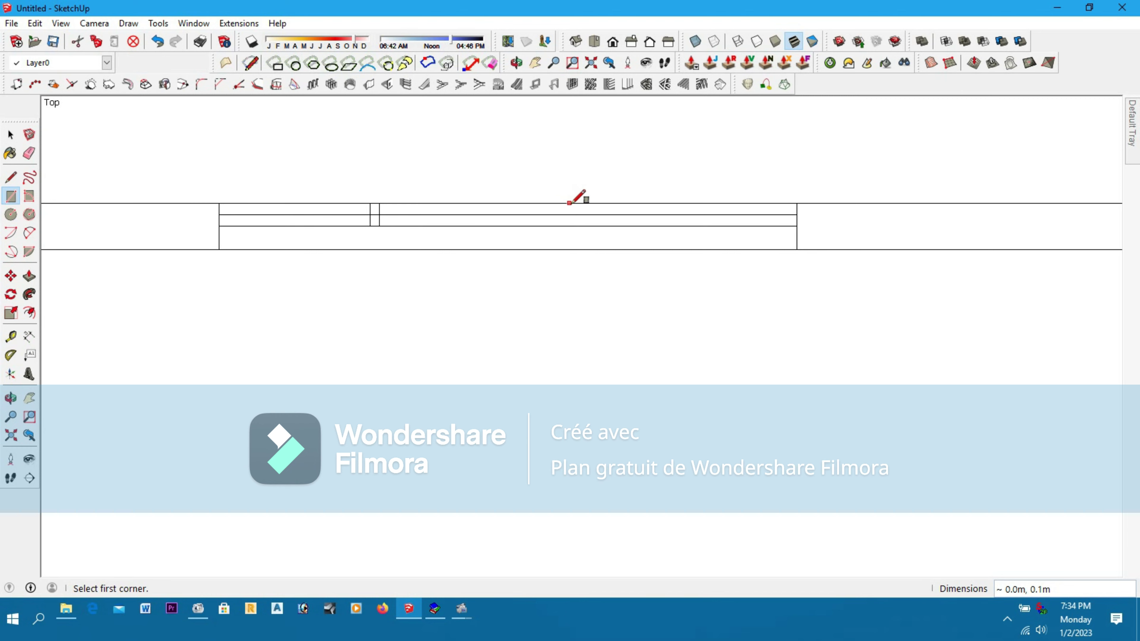
click(578, 203)
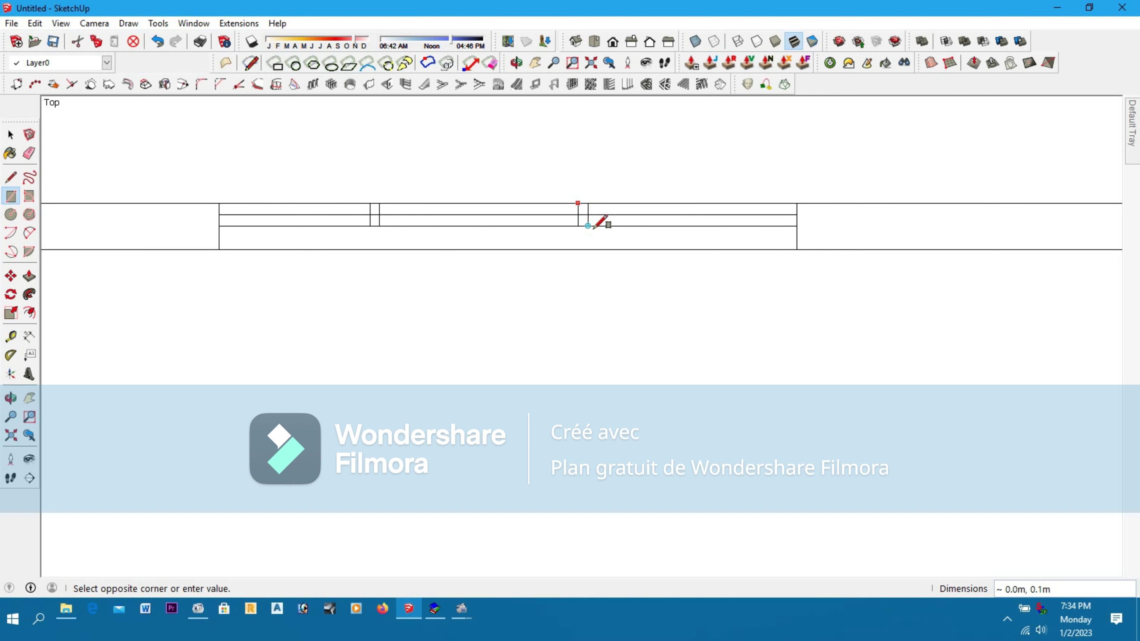
click(587, 225)
Erase the pane lines inside both mullions and the inner wall edge across the 2.5 m window opening
click(29, 154)
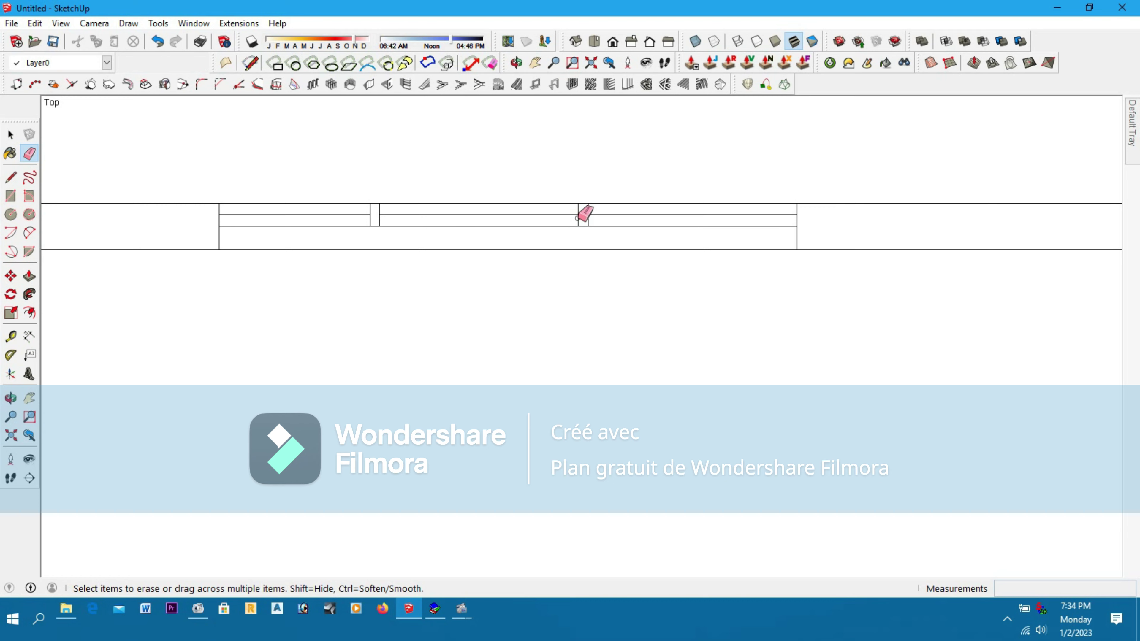
scroll(582, 214, up, 2)
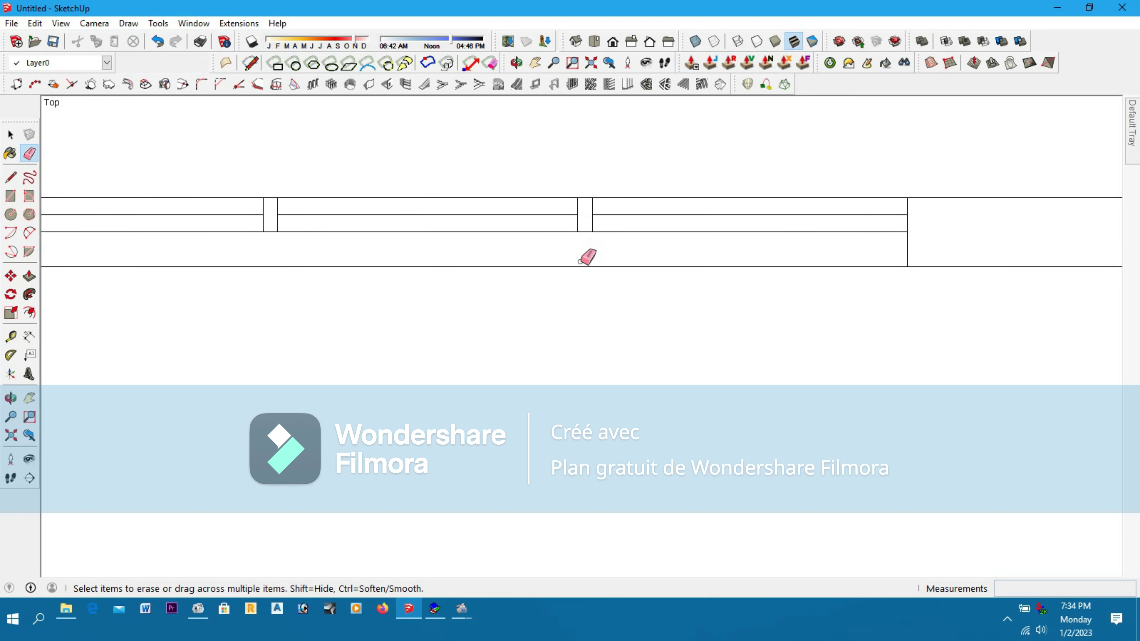
click(585, 267)
scroll(590, 270, down, 1)
scroll(592, 267, down, 5)
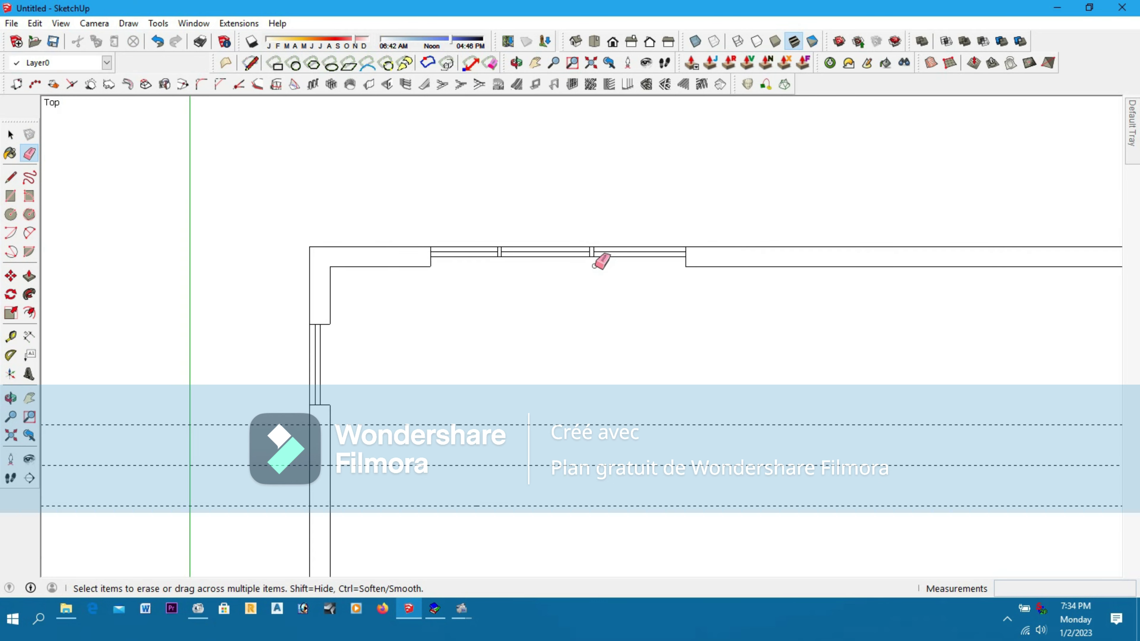
scroll(601, 261, down, 1)
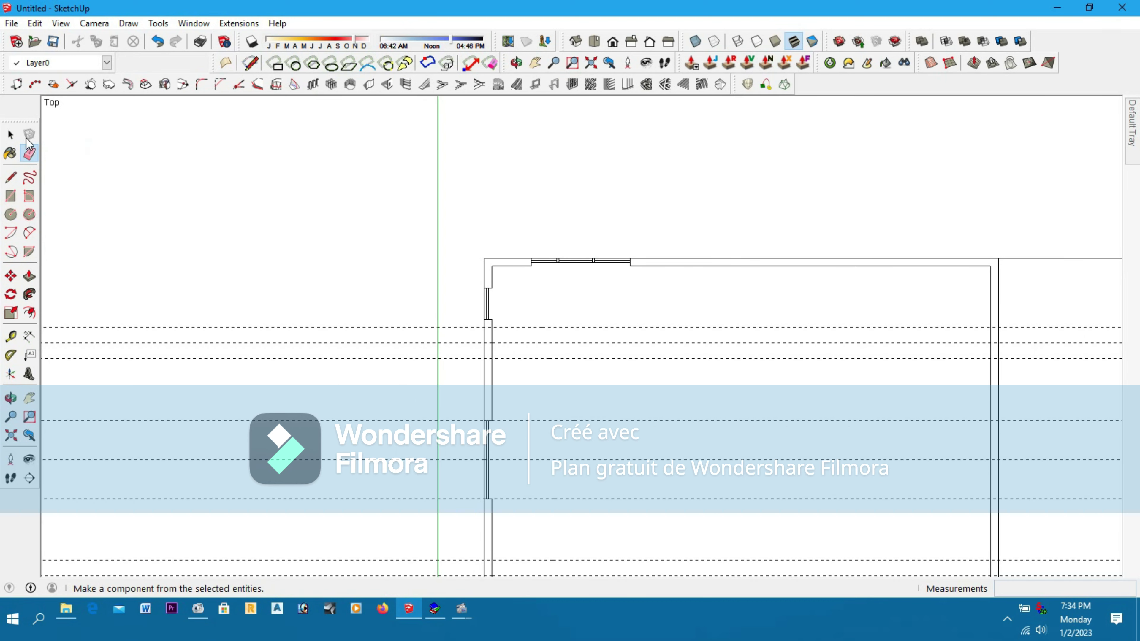
Select the three-pane window and place a copy of it 6.5 m to the right along the upper wall
click(11, 134)
drag(559, 276, 667, 294)
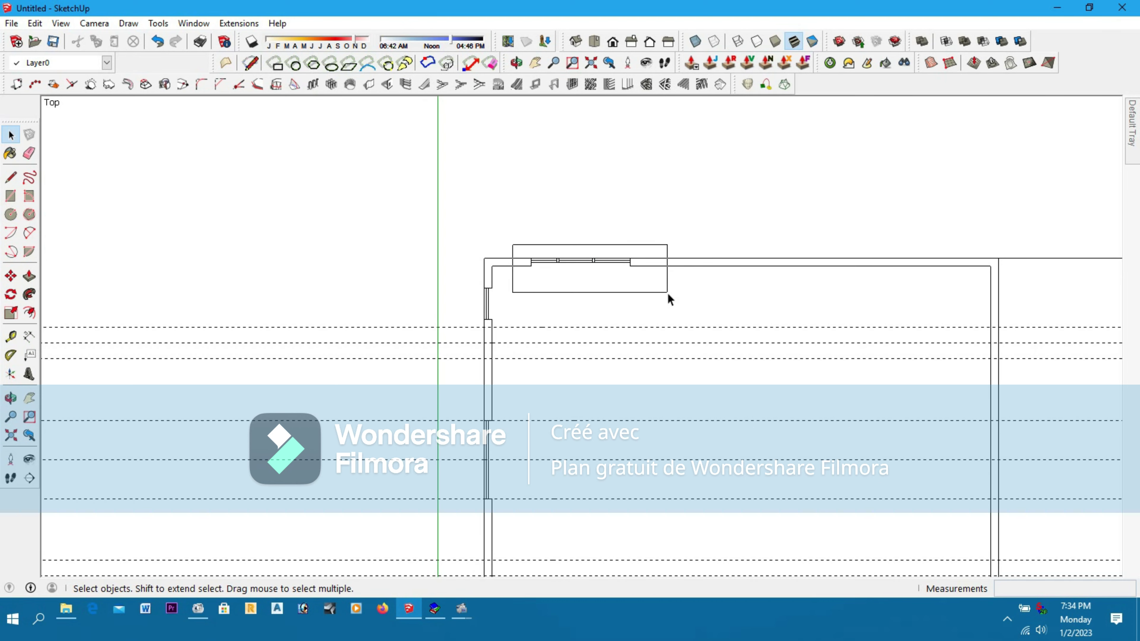
click(10, 276)
click(528, 257)
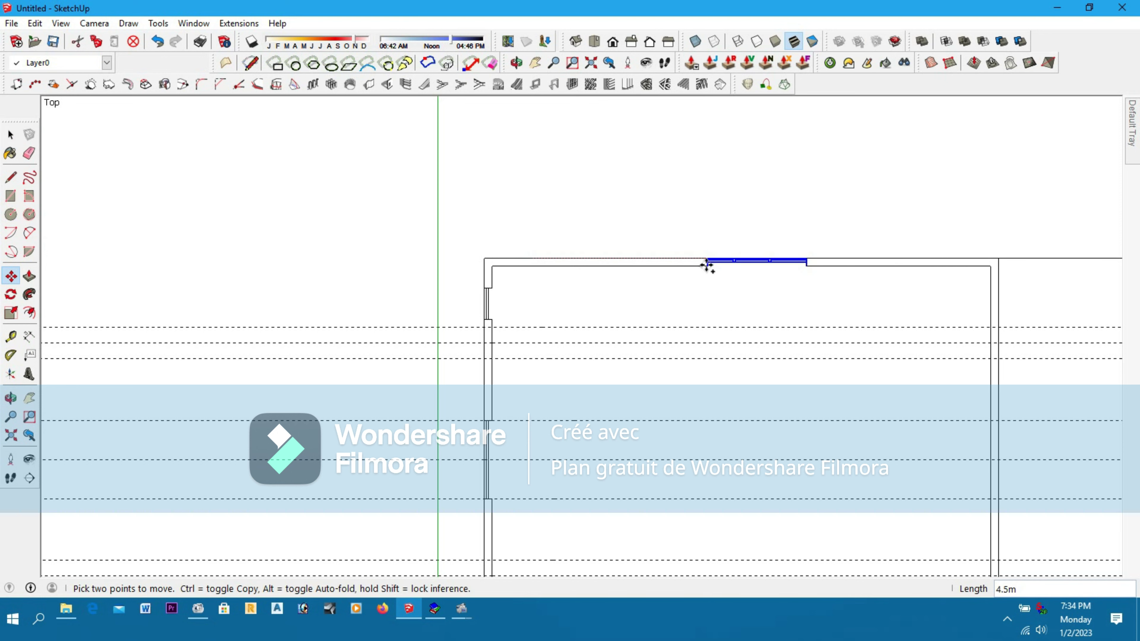
key(ctrl)
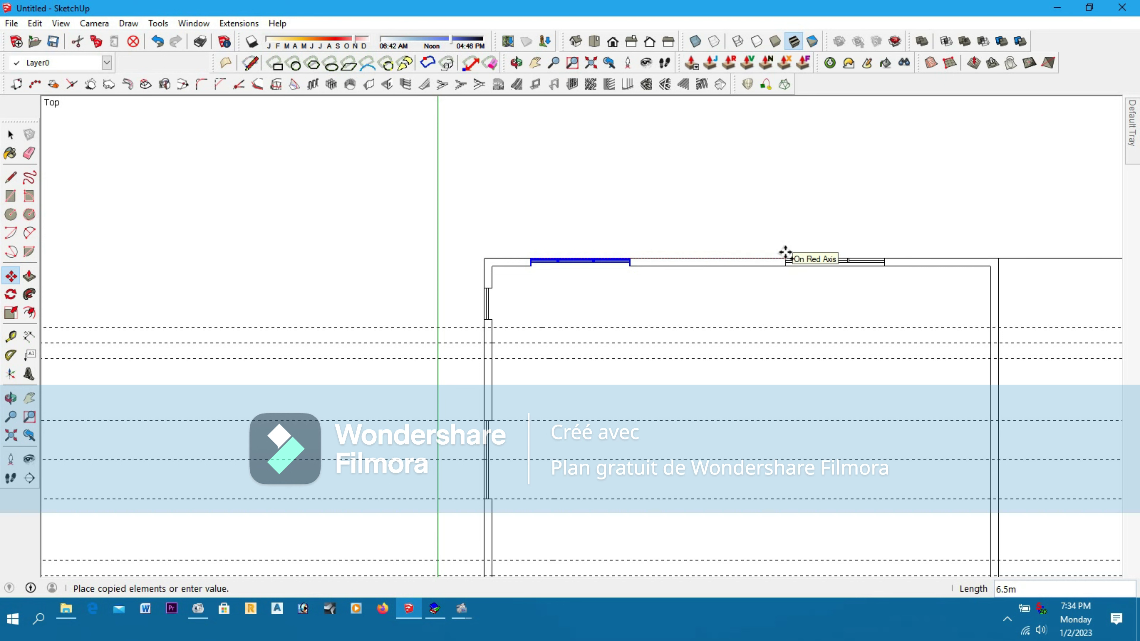
click(786, 253)
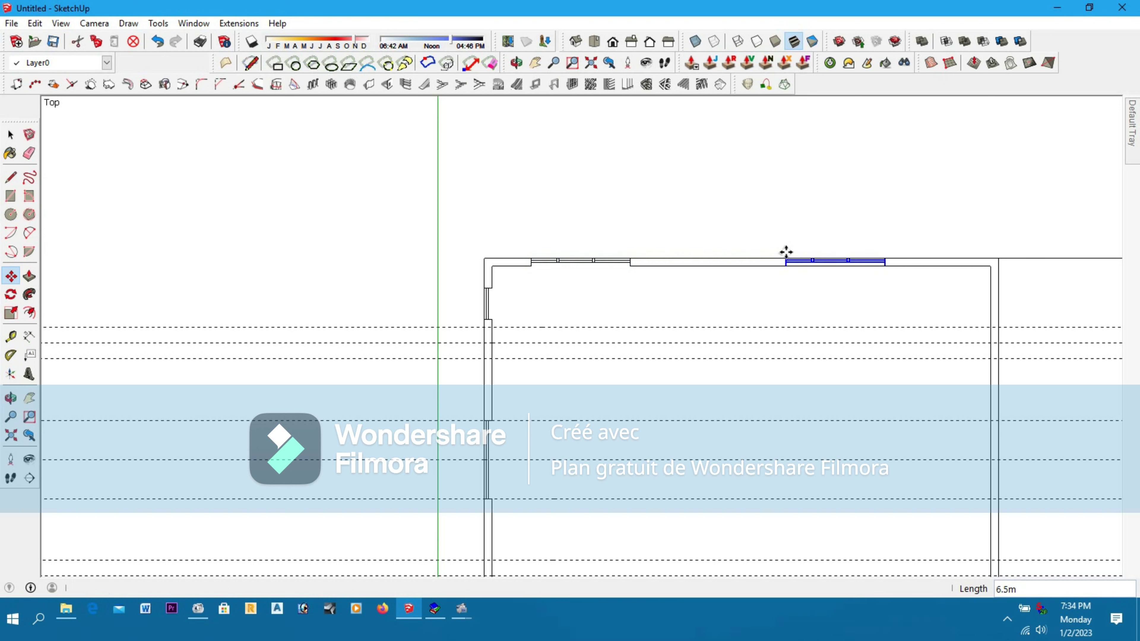
Erase the inner wall edge across the copied window's opening
click(29, 154)
scroll(868, 265, up, 3)
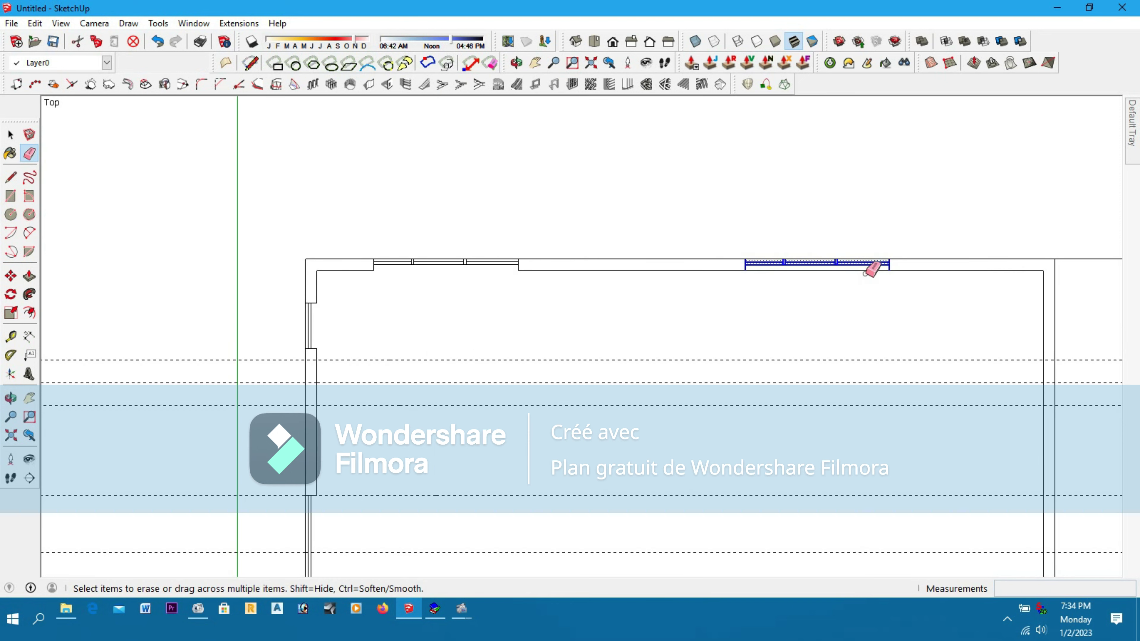
click(871, 271)
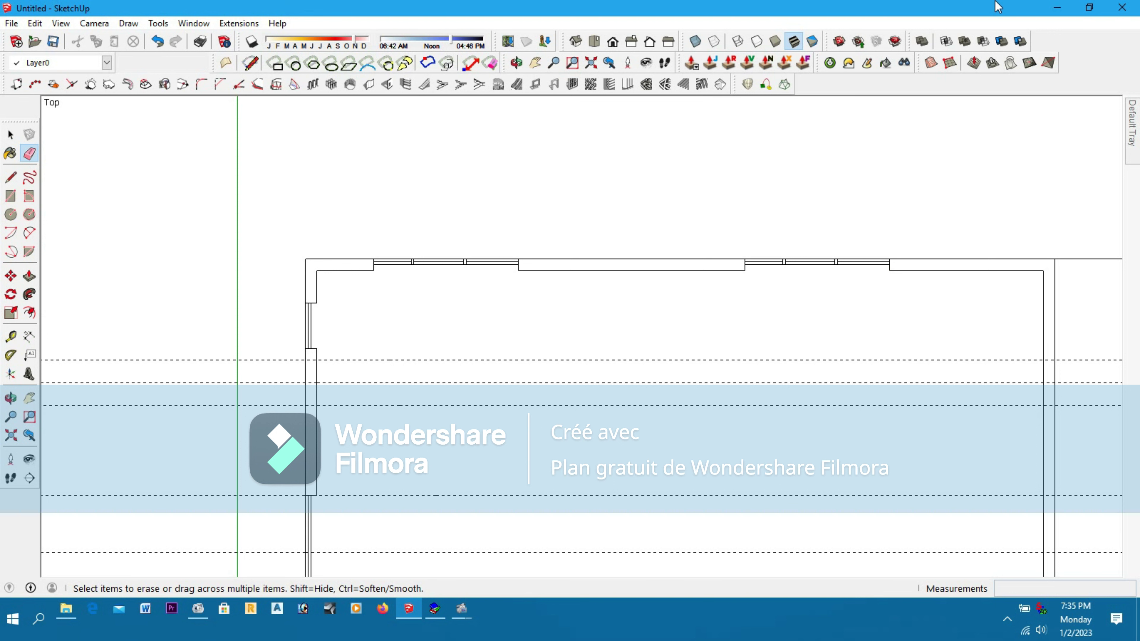
Delete all guides from the floor plan
scroll(613, 205, down, 4)
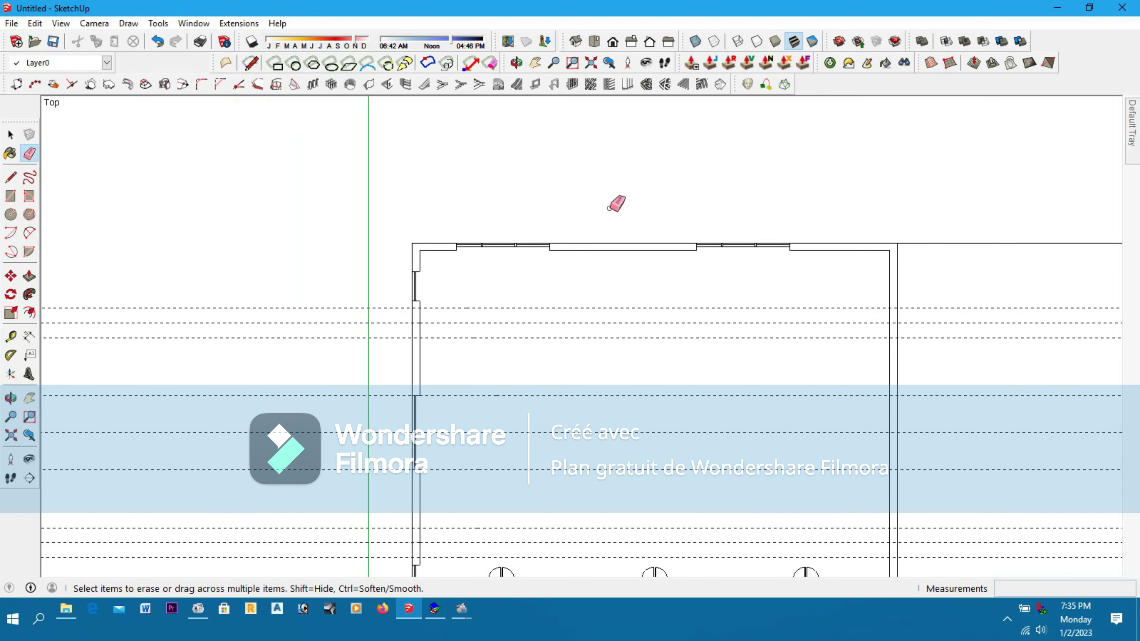
scroll(613, 206, down, 3)
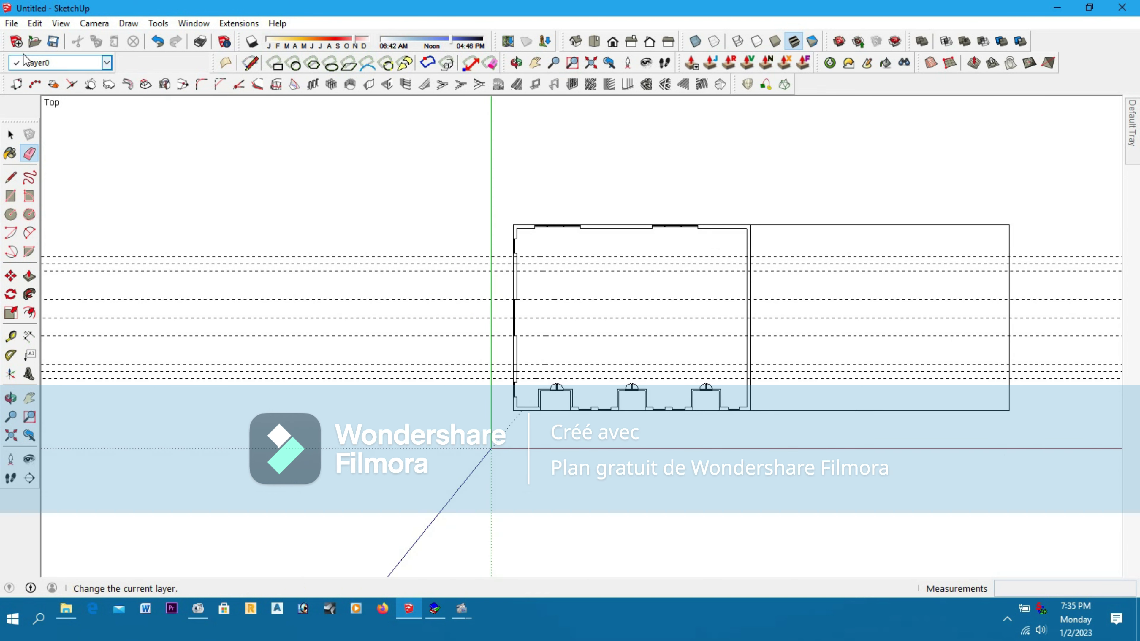
click(28, 24)
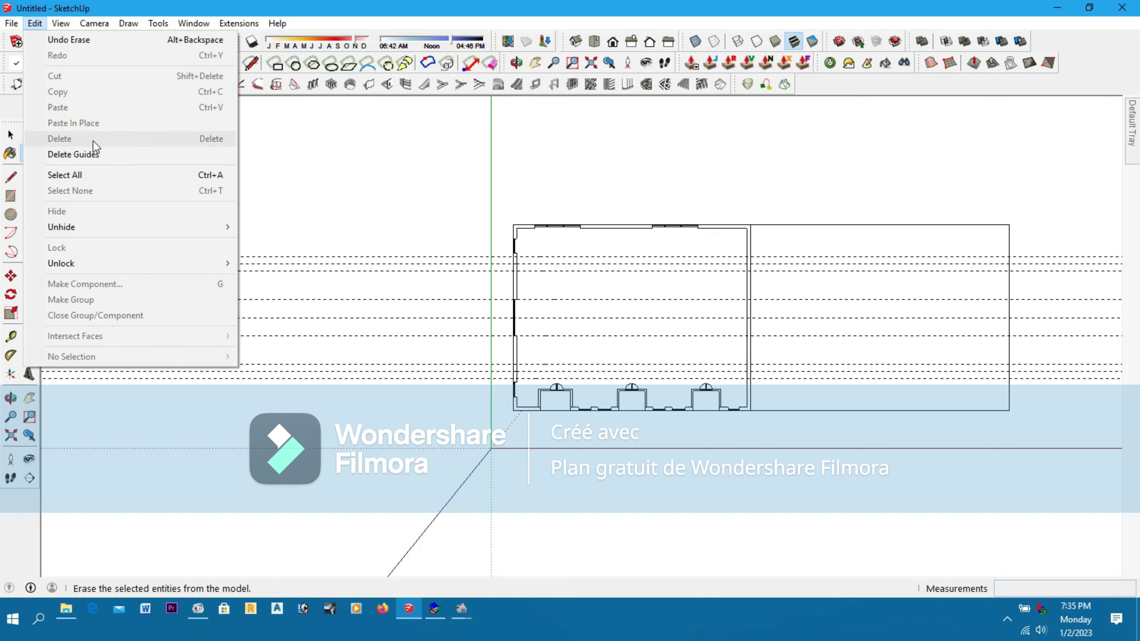
click(89, 154)
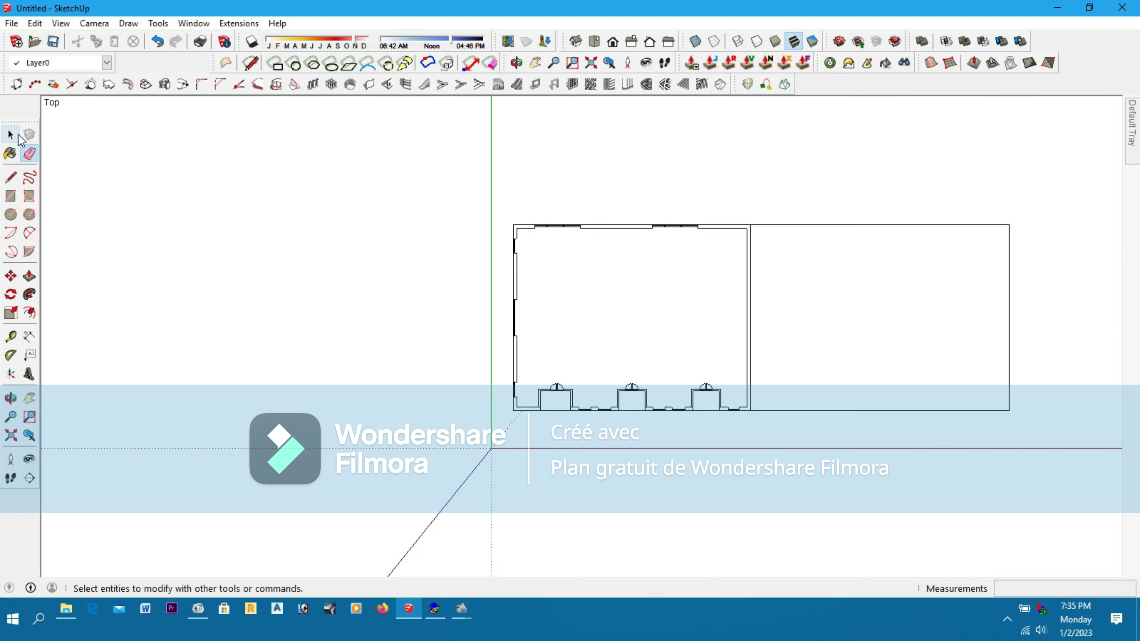
click(11, 134)
click(591, 64)
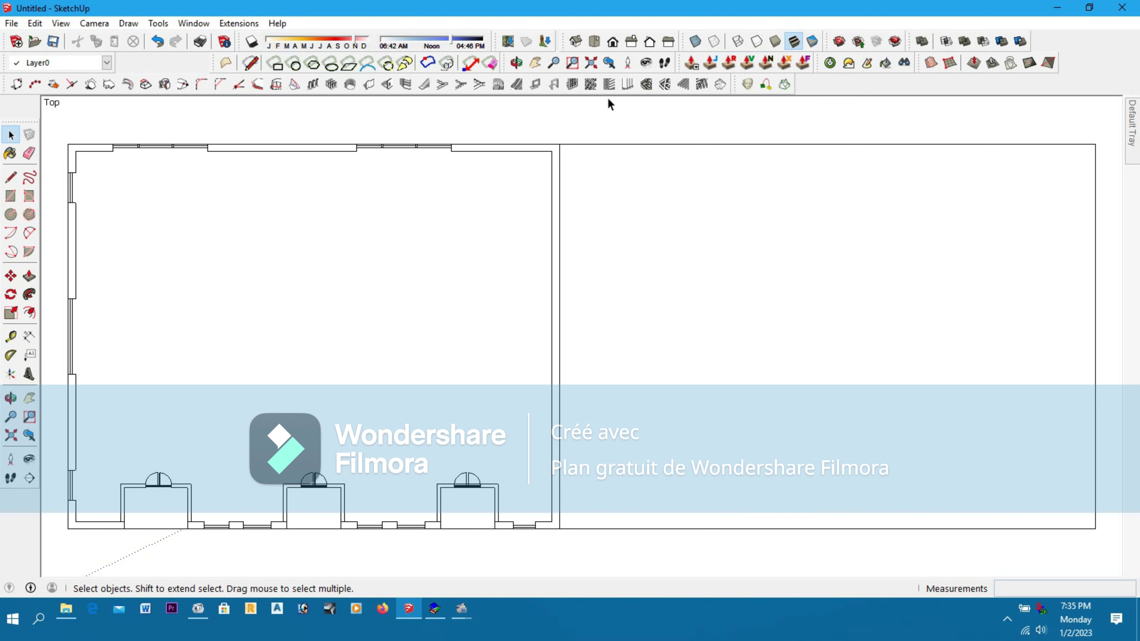
Place a horizontal guide 0.4 m outside the lower wall of the floor plan
scroll(809, 234, down, 3)
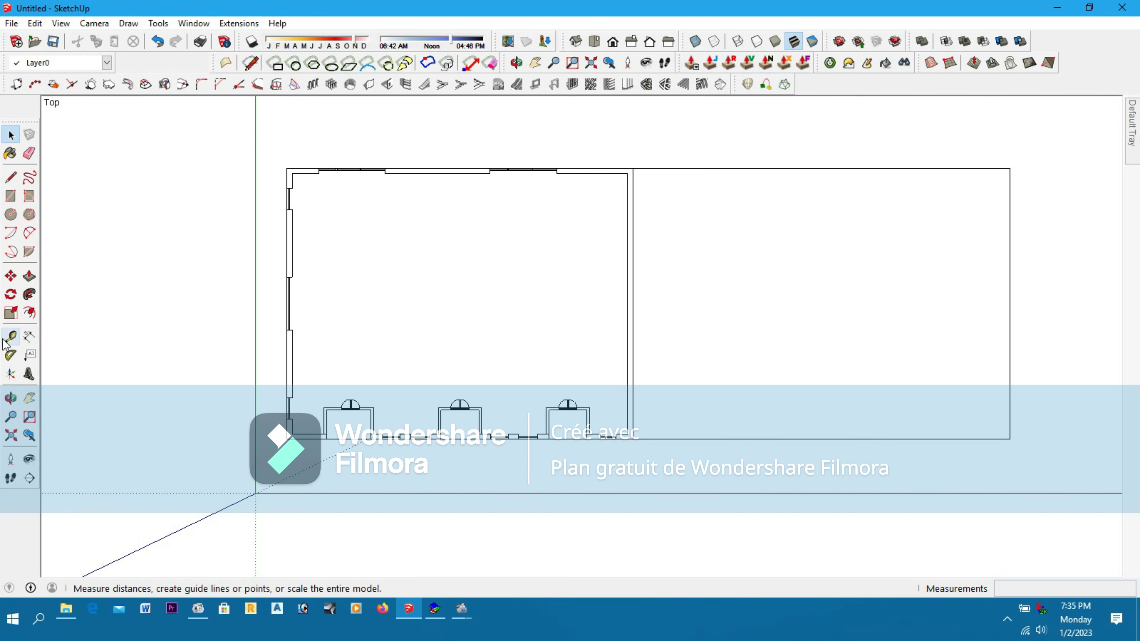
click(10, 336)
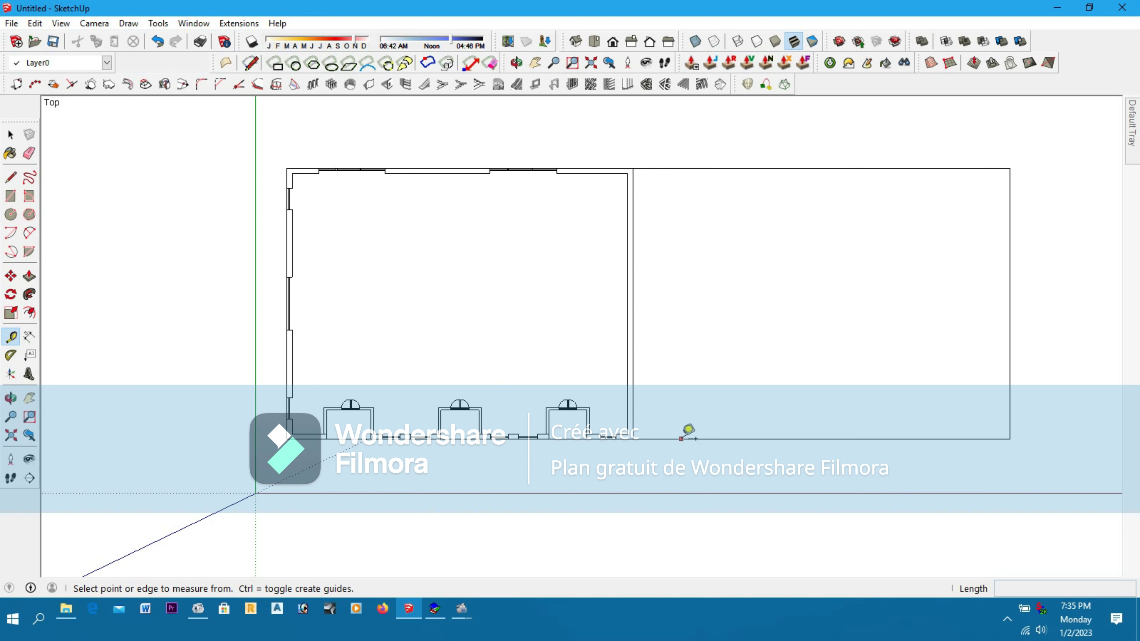
click(682, 439)
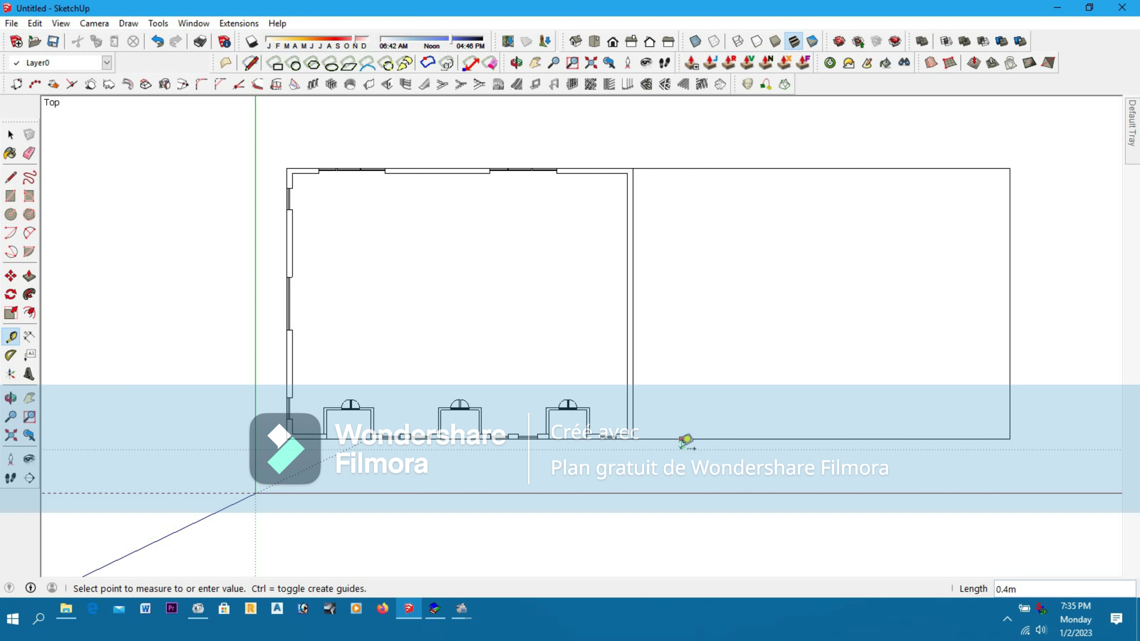
text(4)
key(Return)
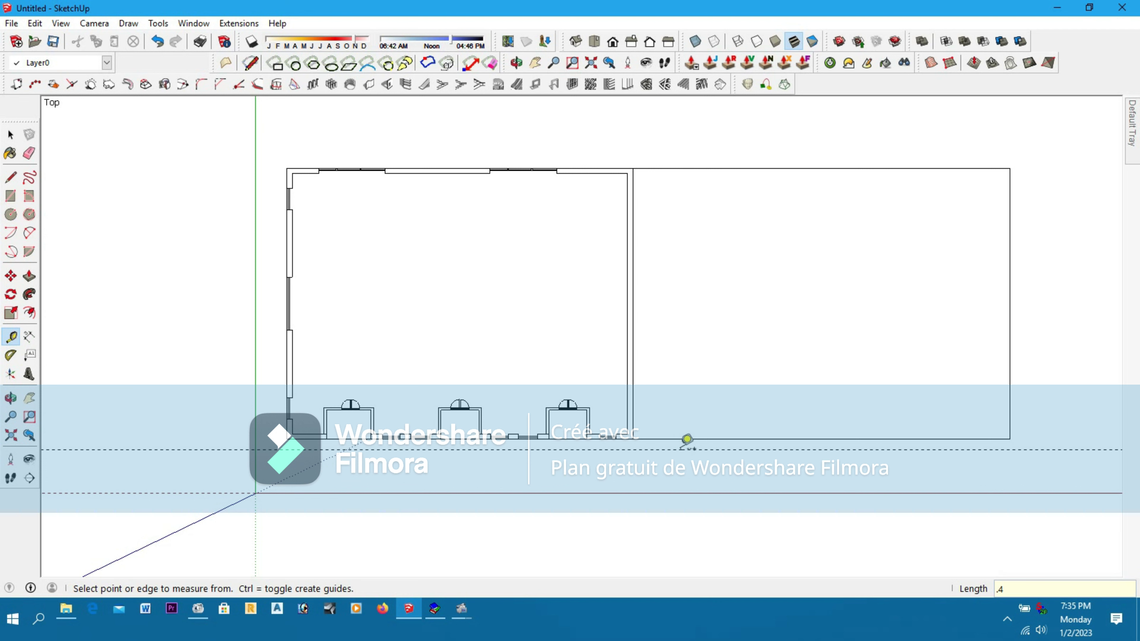
Draw rectangles from the lower wall's outer edge to the guide across the three entrance recesses, about 1.7, 1.4 and 1.4 m wide
click(11, 196)
scroll(313, 397, up, 4)
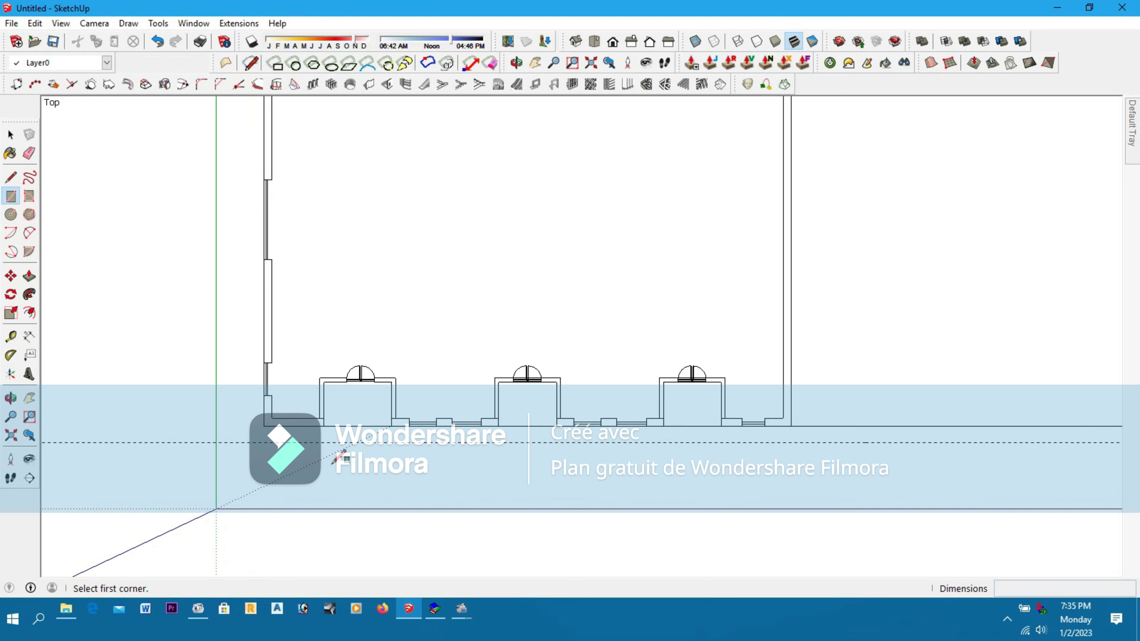
click(320, 412)
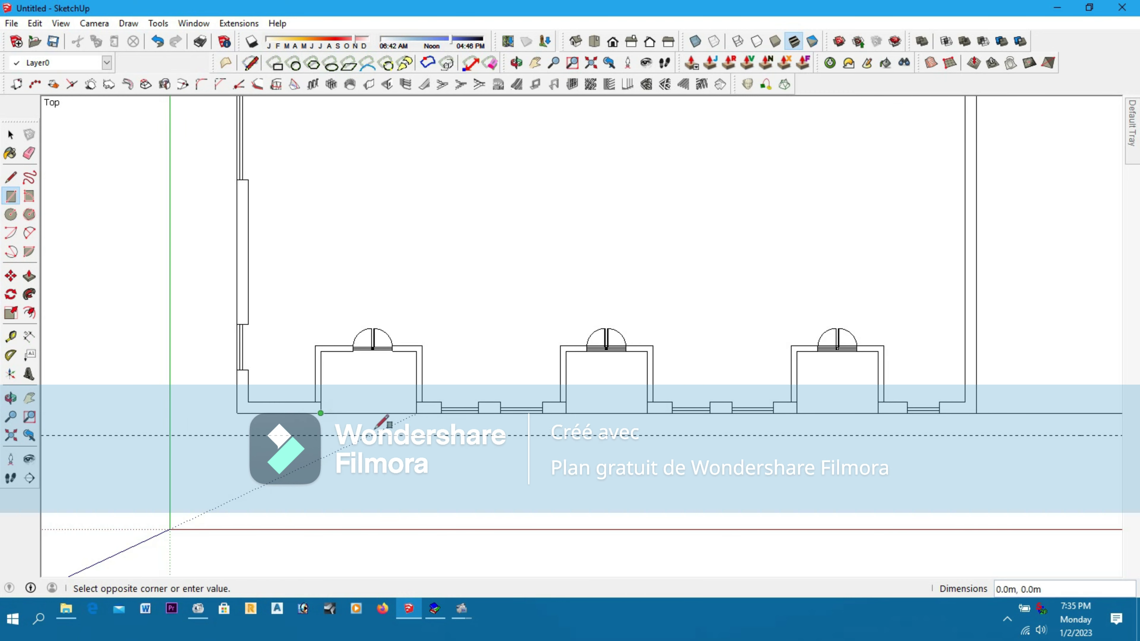
click(416, 435)
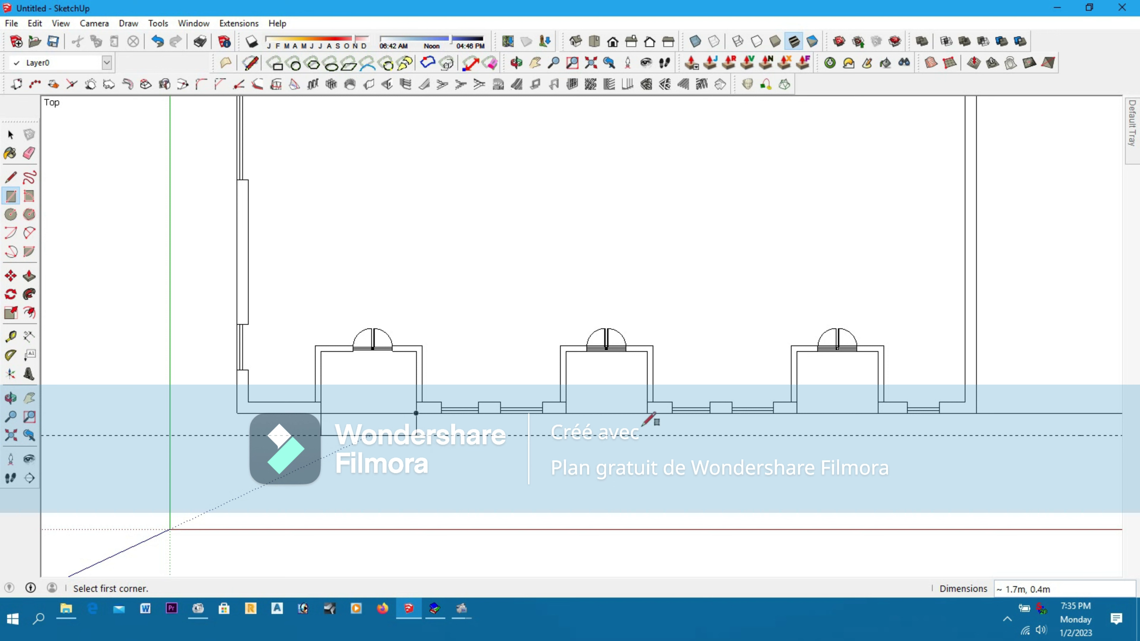
click(566, 412)
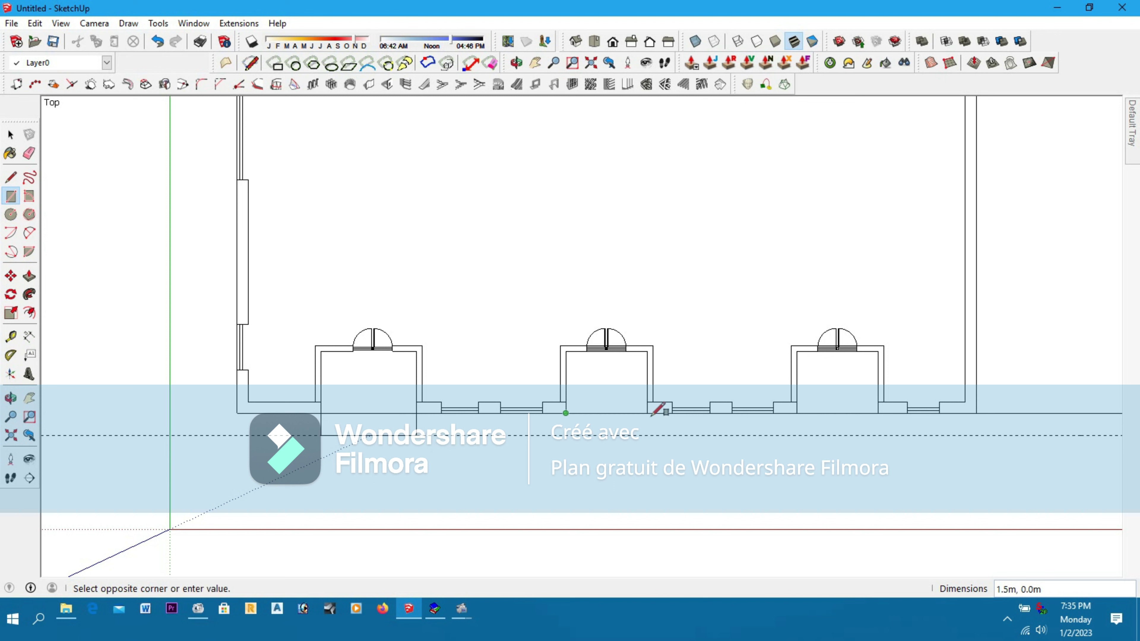
click(646, 435)
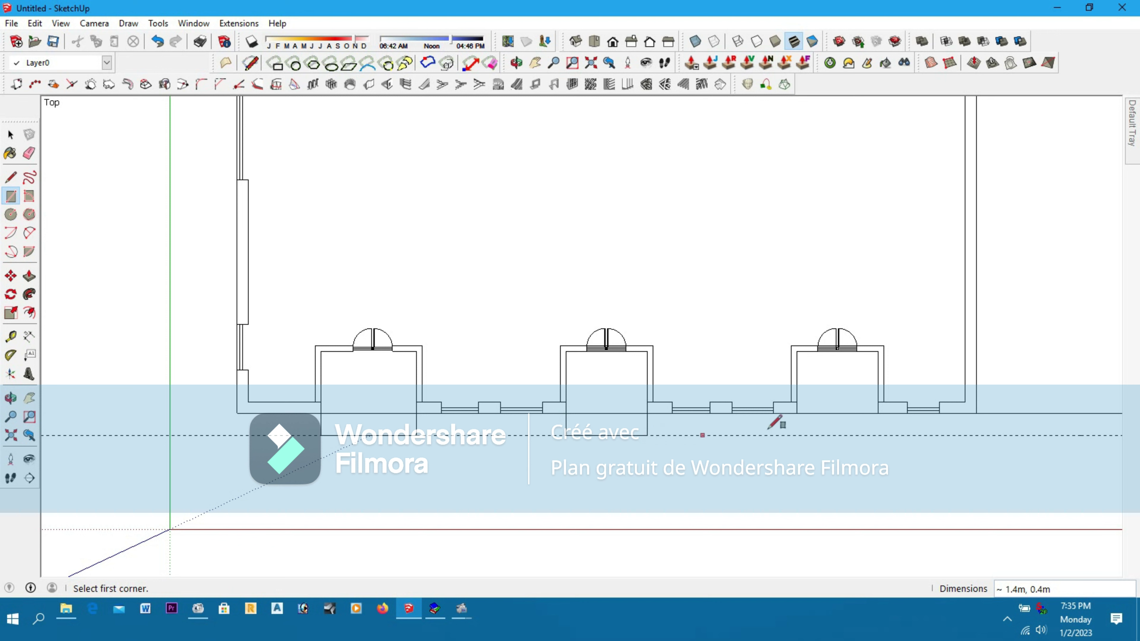
click(796, 413)
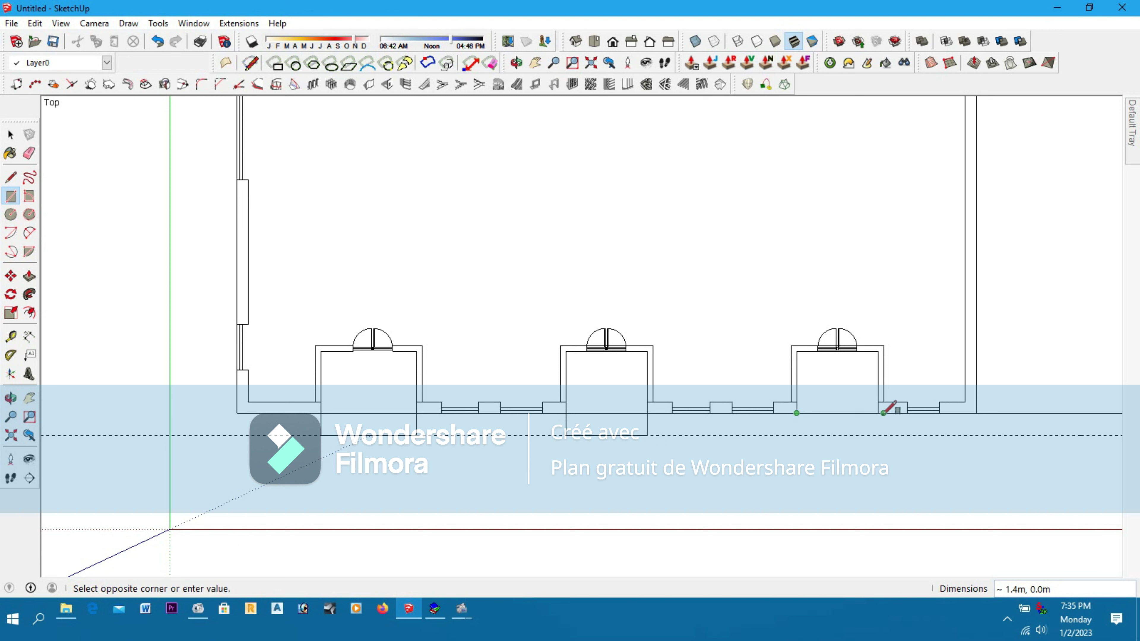
click(877, 435)
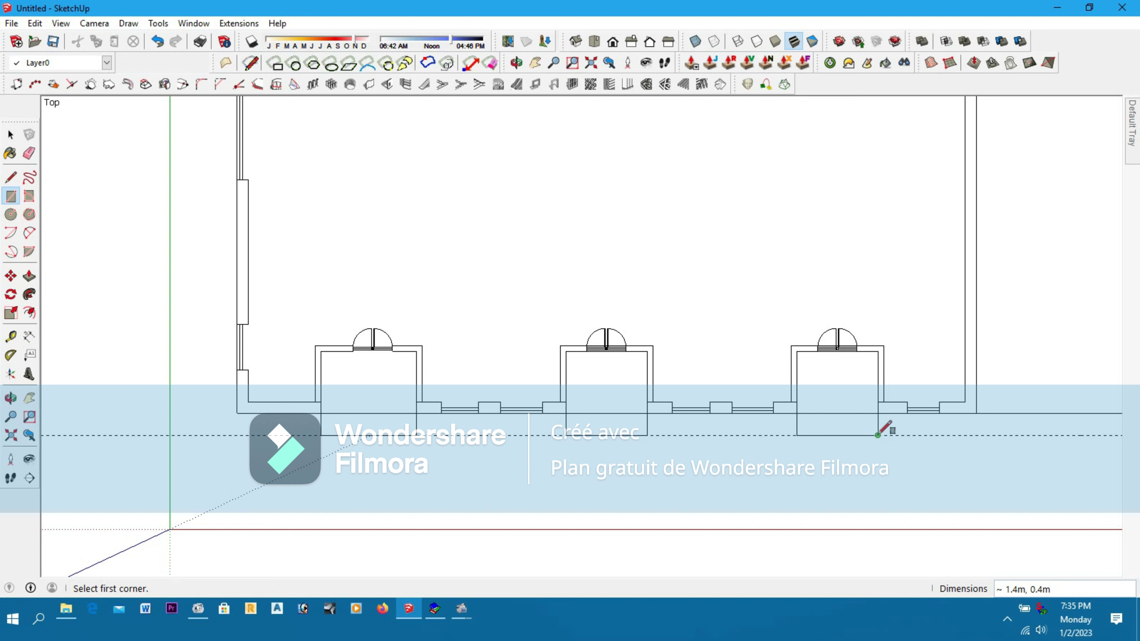
click(10, 177)
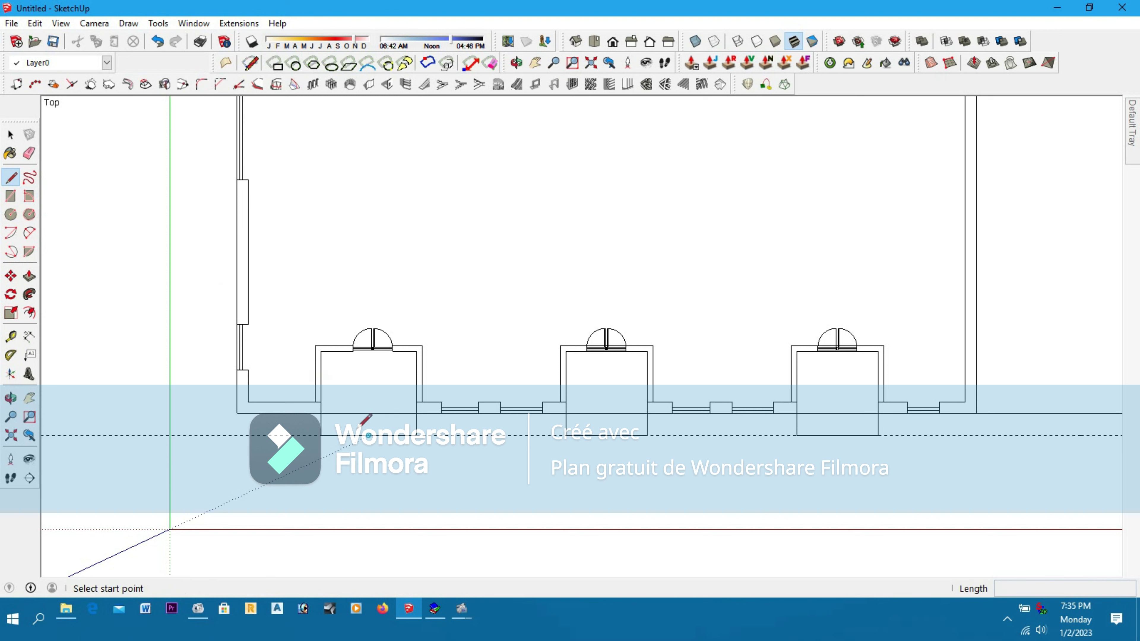
click(321, 435)
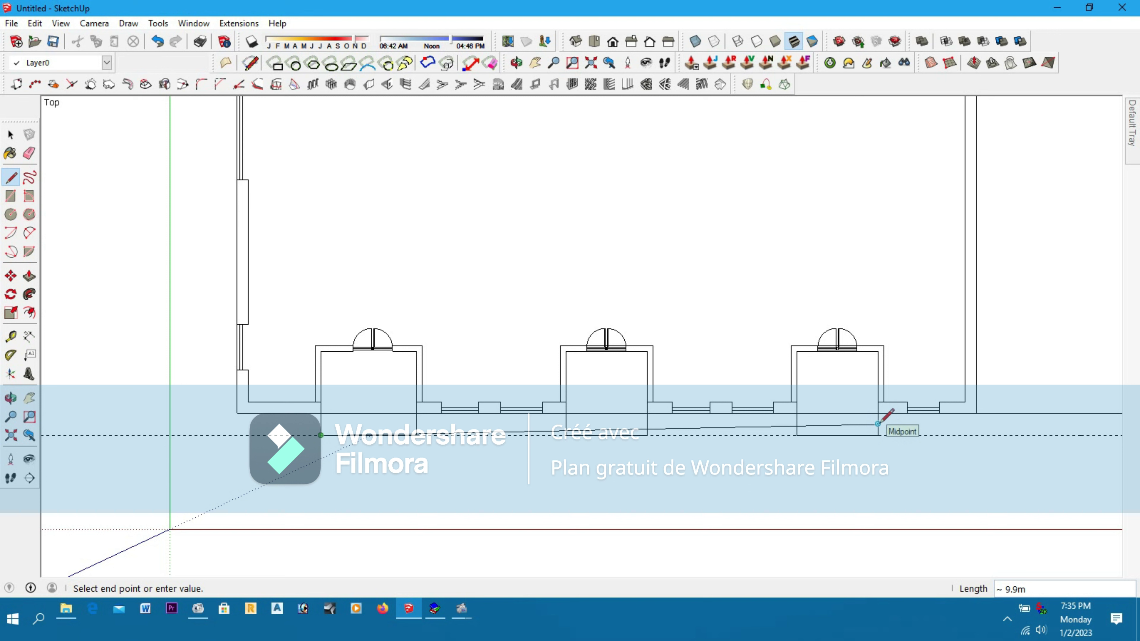
scroll(878, 423, up, 1)
scroll(876, 424, up, 2)
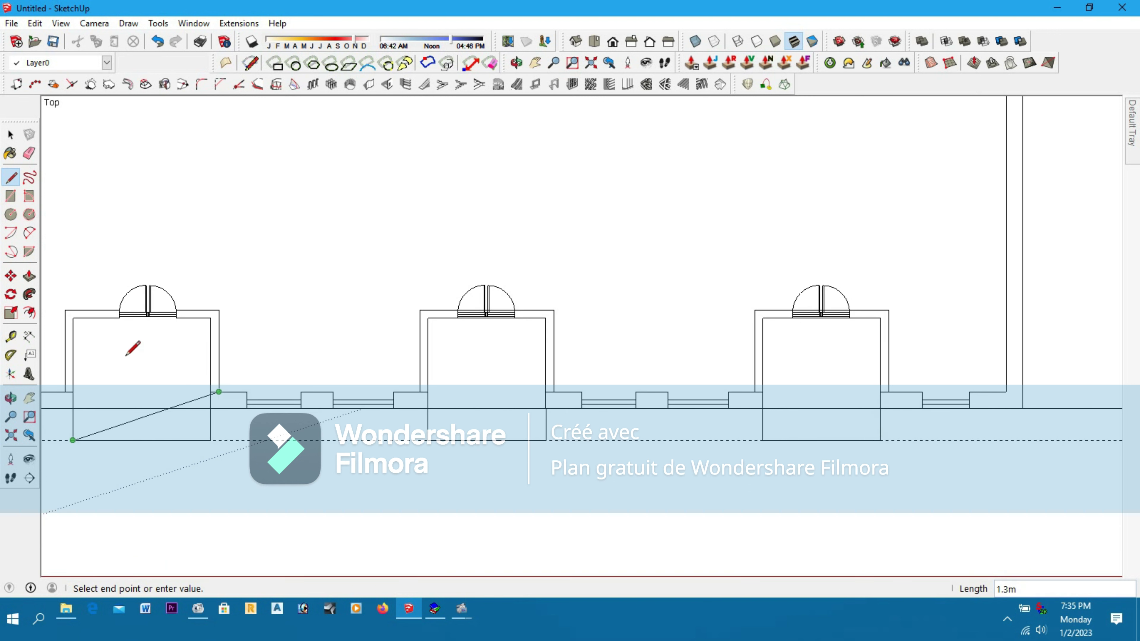
Draw a horizontal line through the side midpoints of the three entrance rectangles, from the first rectangle to the far side of the last
click(11, 177)
scroll(73, 418, up, 2)
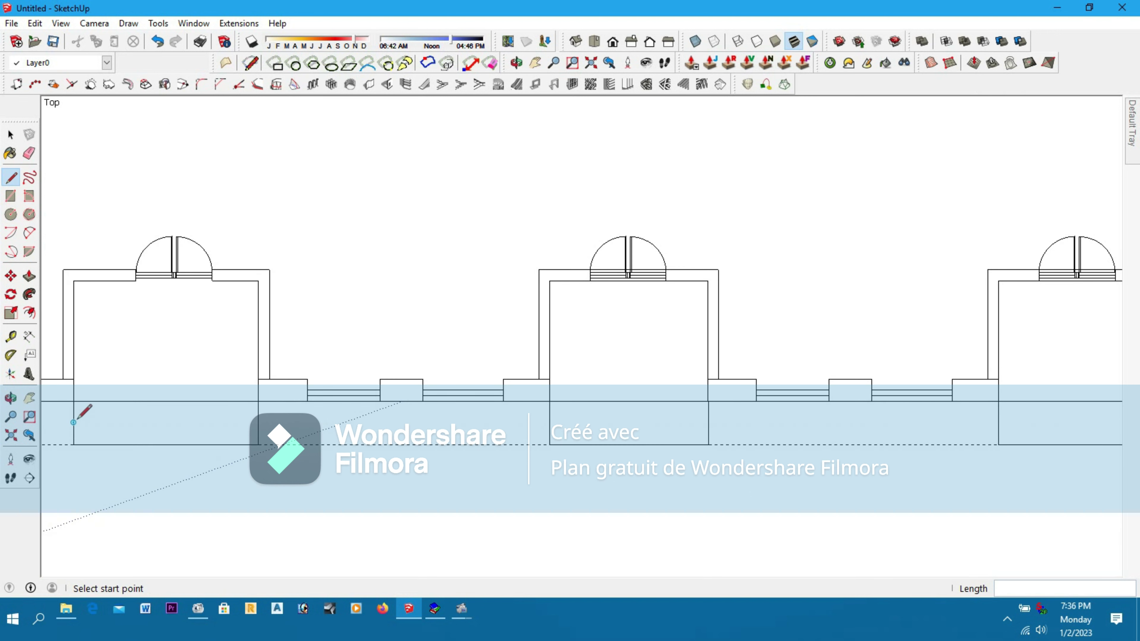
click(74, 422)
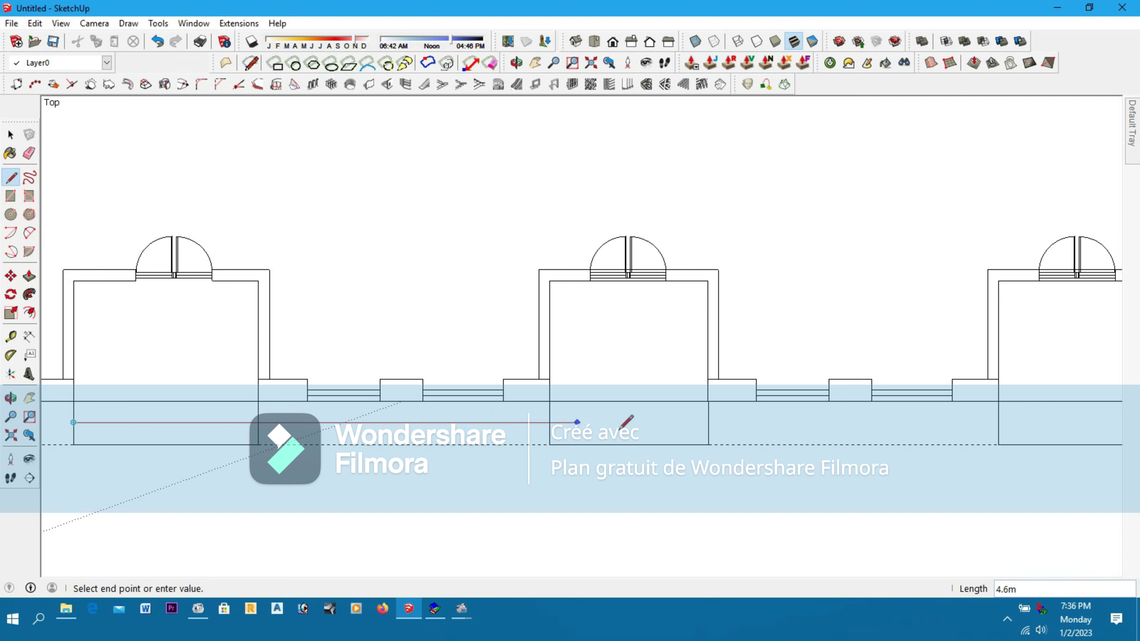
click(998, 422)
click(29, 153)
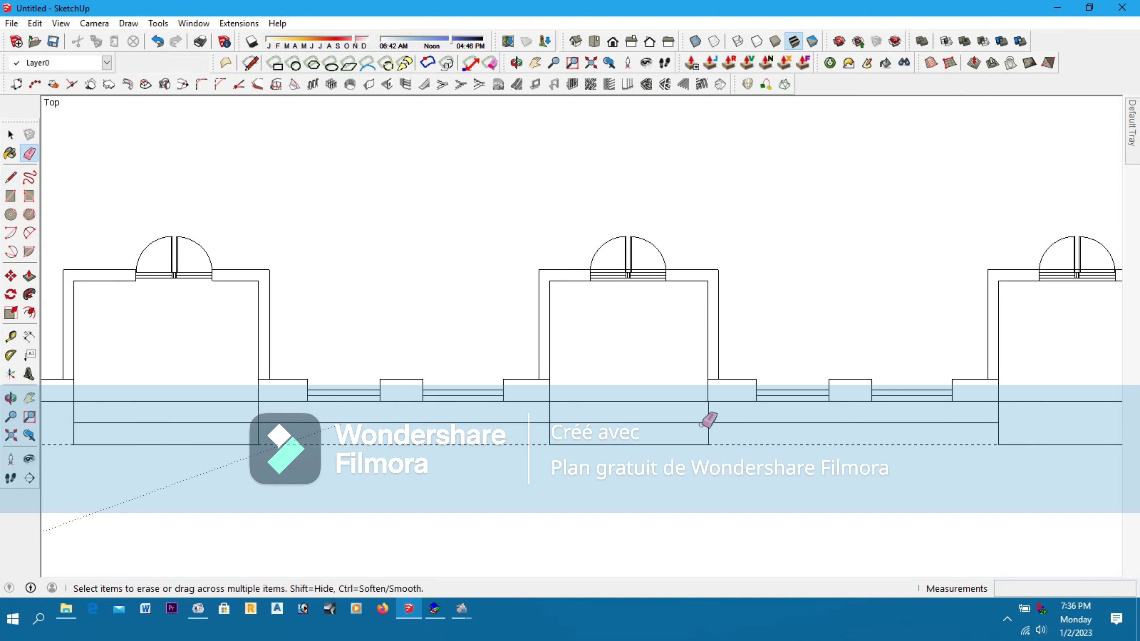
scroll(709, 463, down, 2)
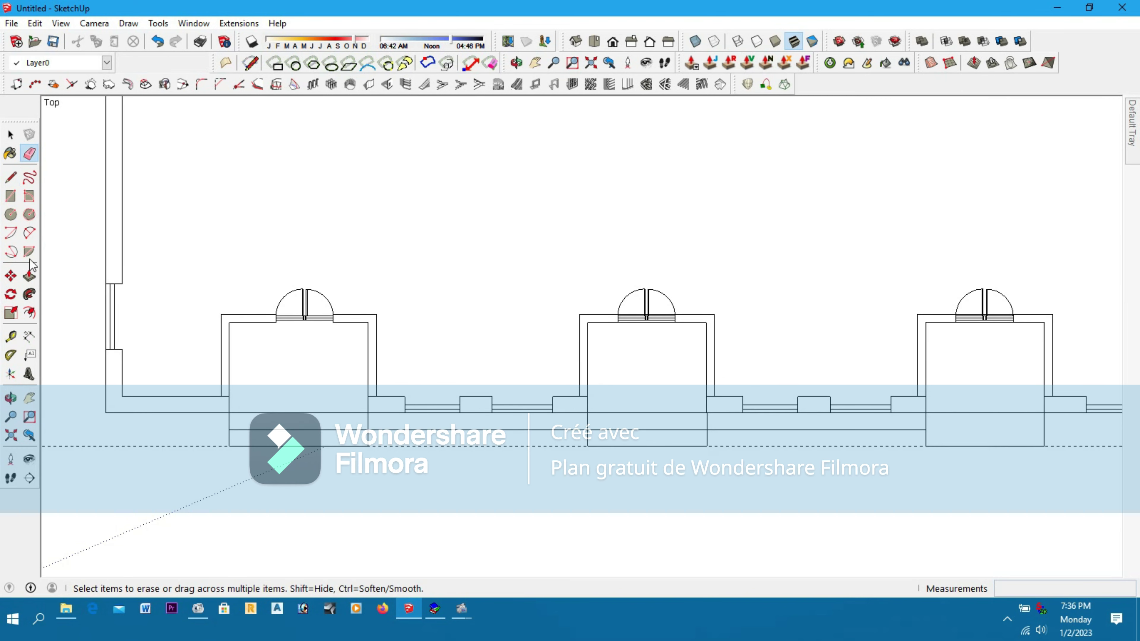
key(l)
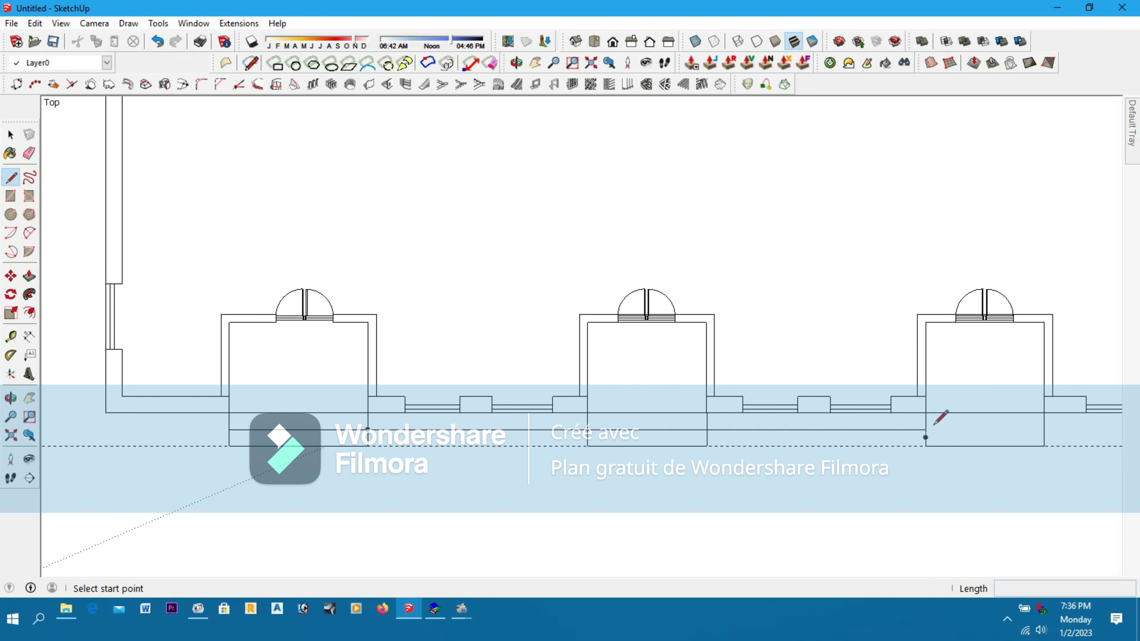
click(925, 430)
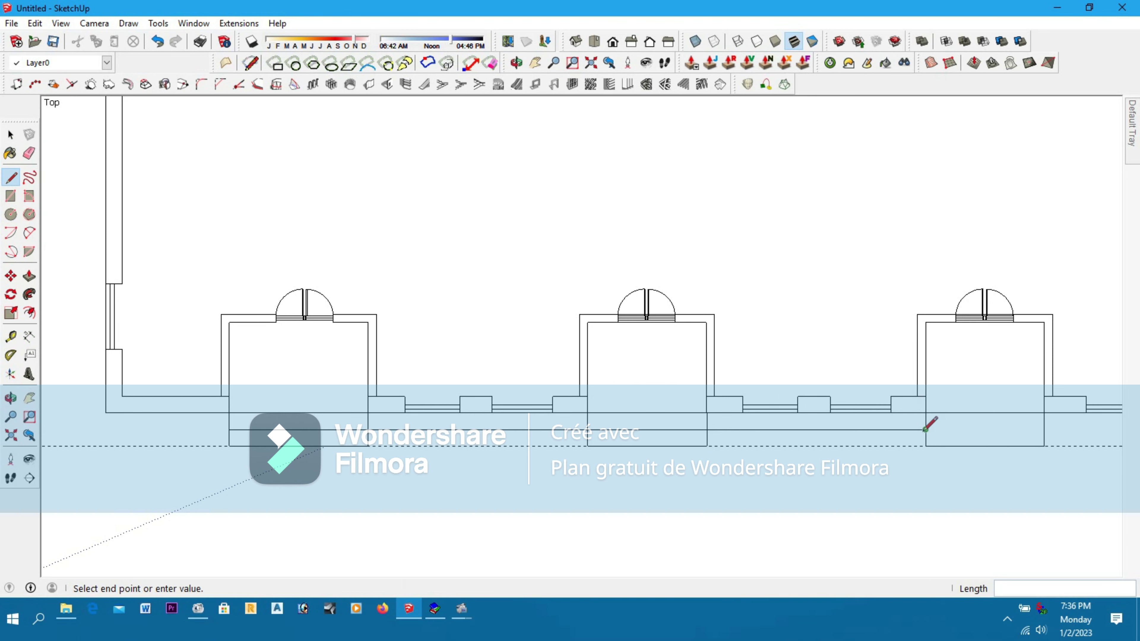
click(1044, 430)
Erase the guide and the outer halves of the three entrance rectangles beyond the midpoint line
key(e)
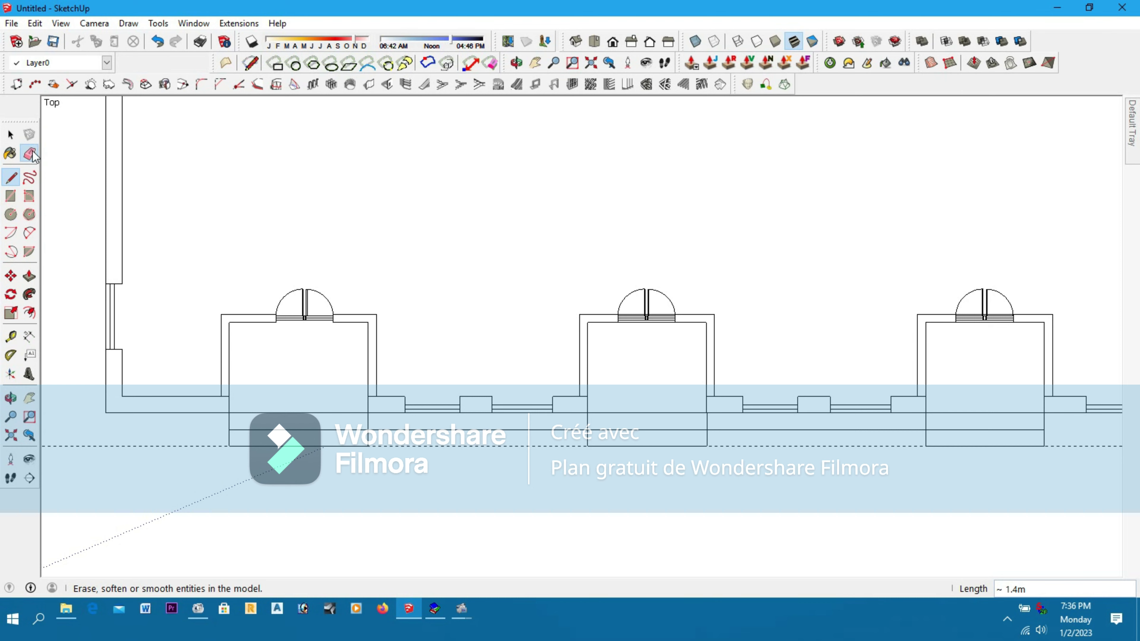
scroll(417, 258, down, 3)
scroll(748, 364, up, 2)
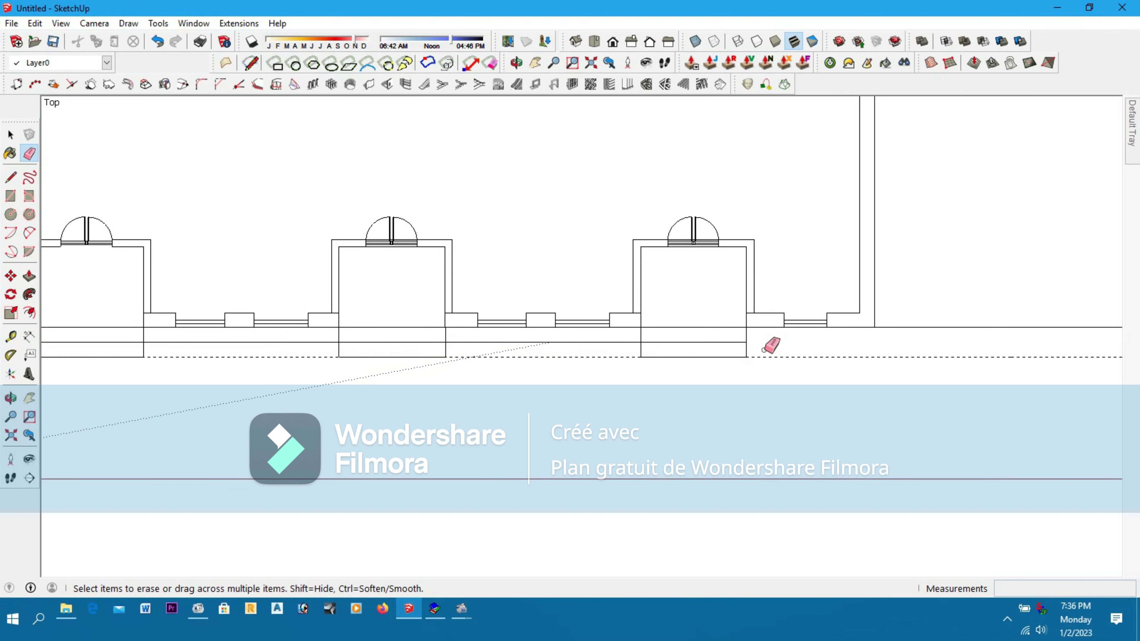
drag(704, 355, 597, 358)
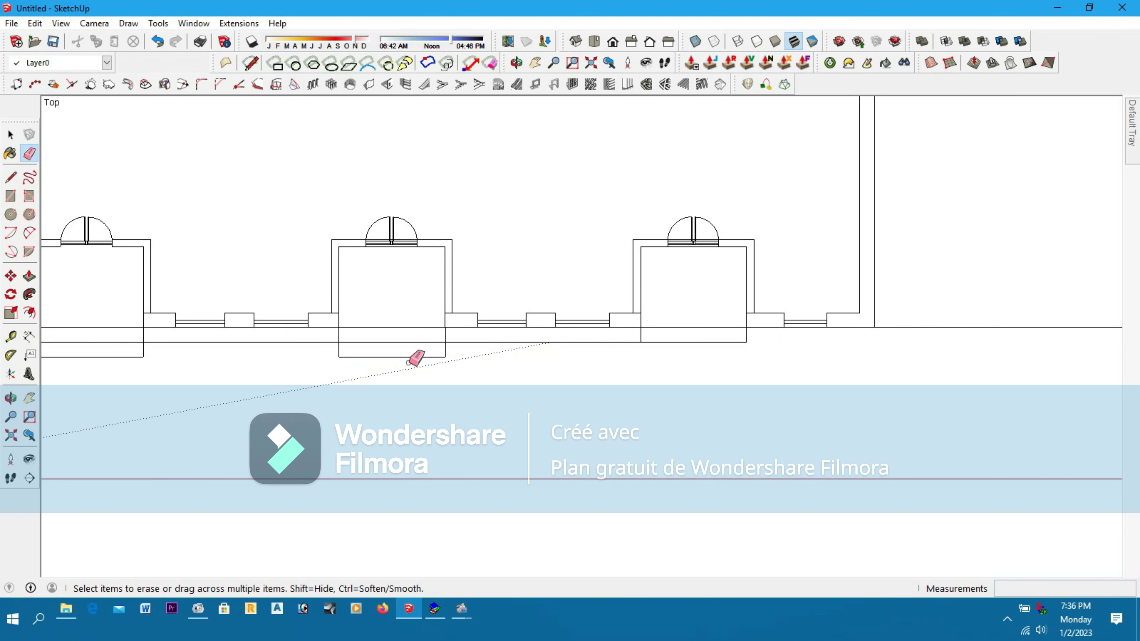
drag(447, 355, 241, 347)
scroll(500, 354, down, 4)
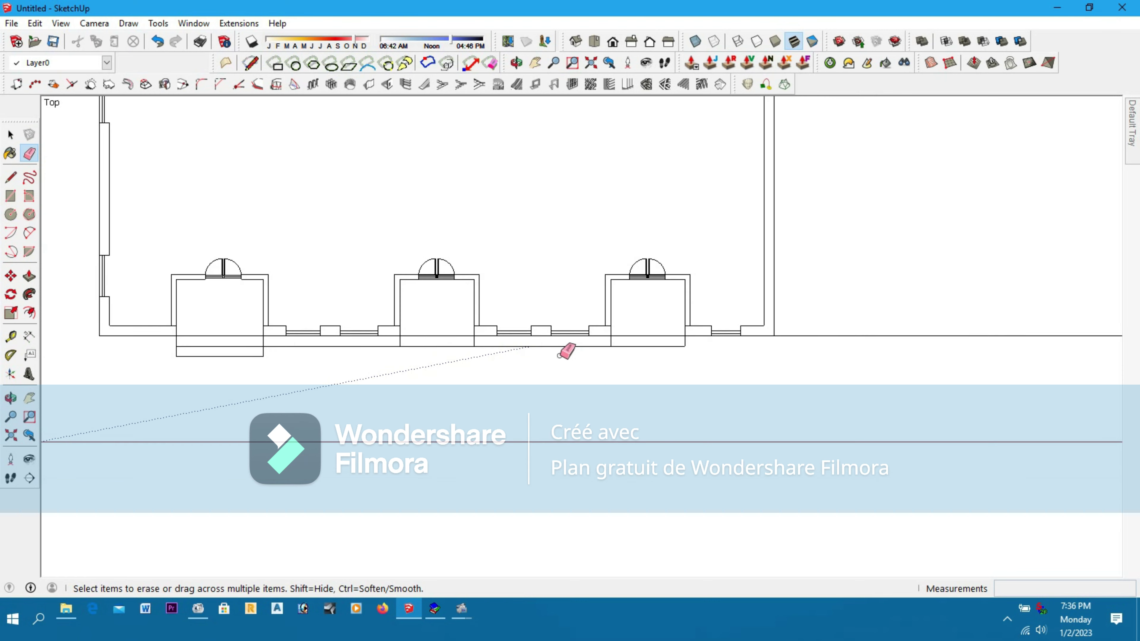
scroll(336, 345, up, 2)
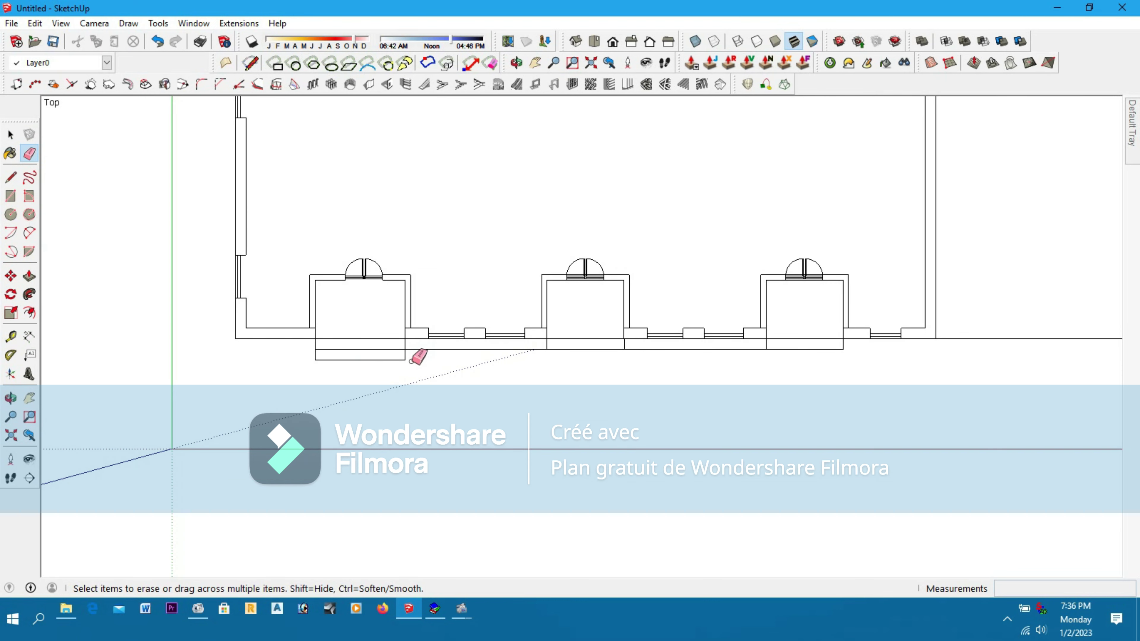
drag(411, 362, 302, 356)
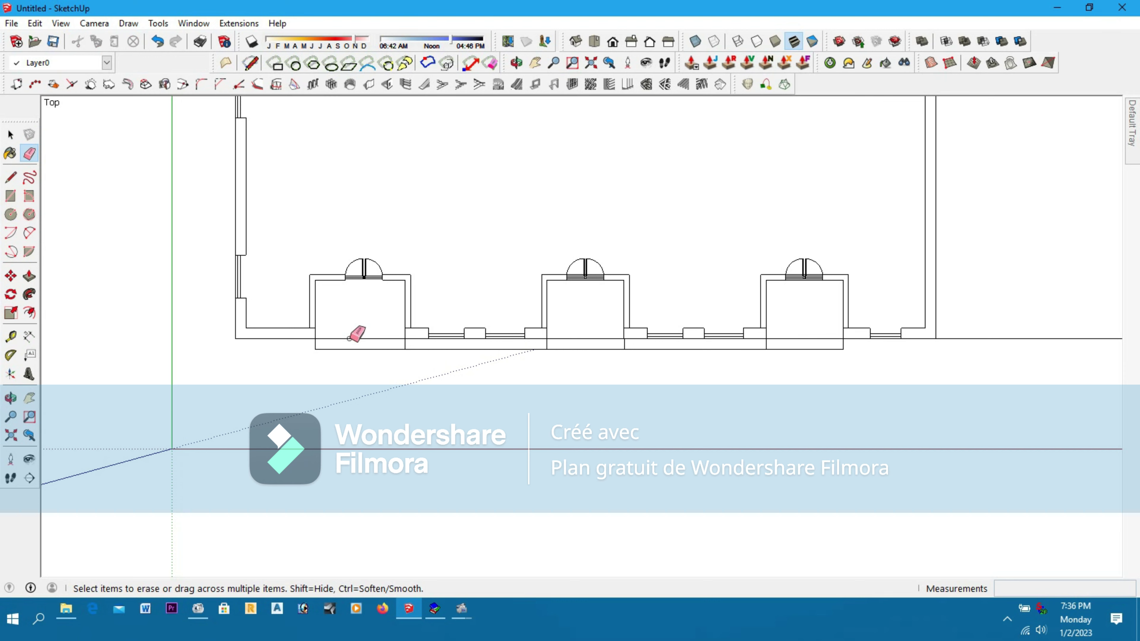
Erase the lower wall's outer edge across the openings of the three entrance recesses
click(350, 338)
drag(575, 340, 577, 344)
click(792, 339)
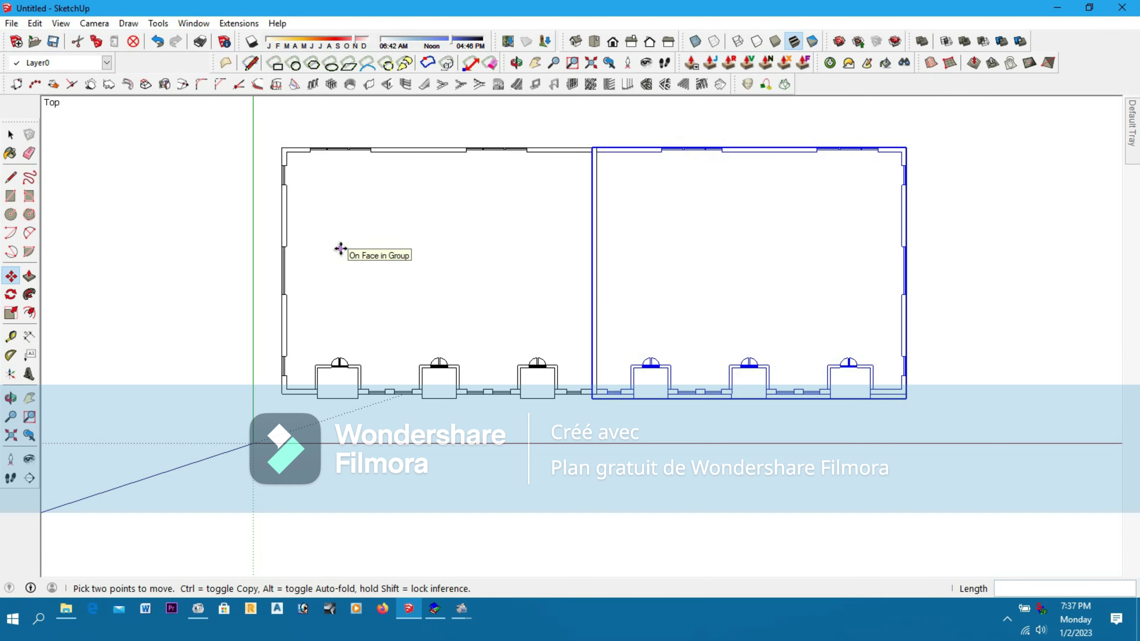
Move the mirrored copy of the plan 0.2 m to the right, so it meets the outer edge of the original's end wall
scroll(340, 248, up, 1)
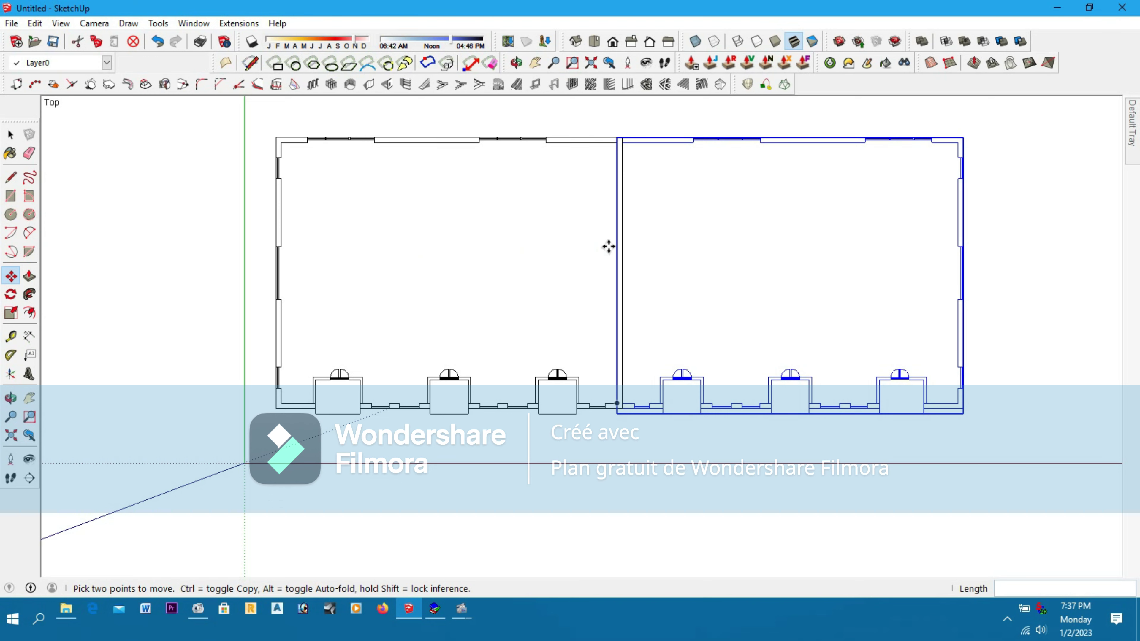
scroll(644, 382, up, 5)
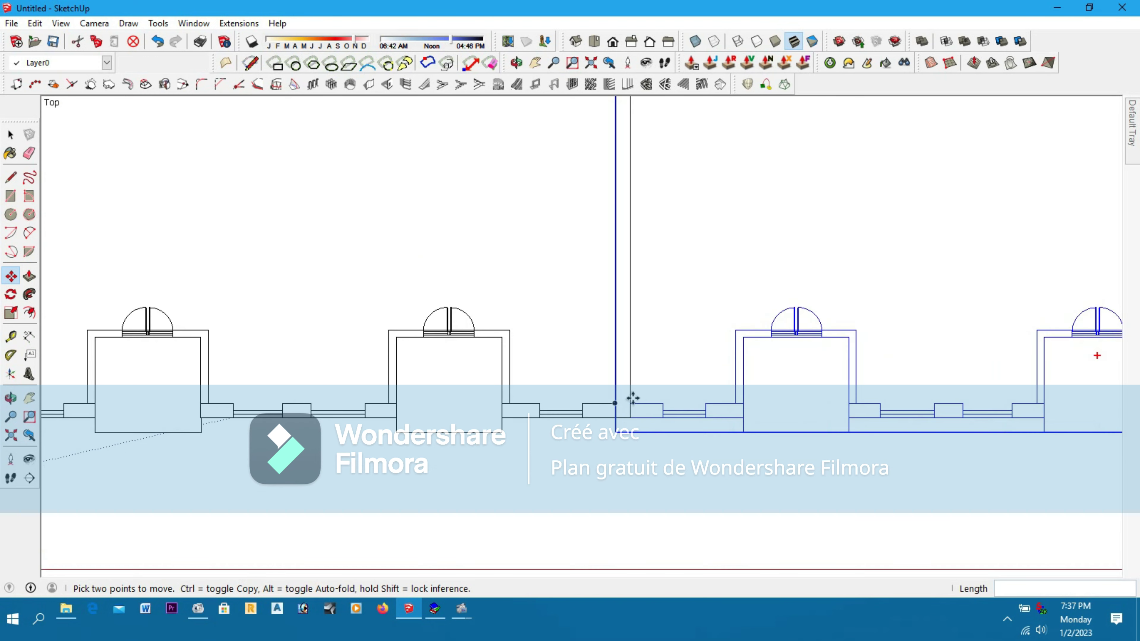
scroll(633, 398, up, 3)
click(605, 429)
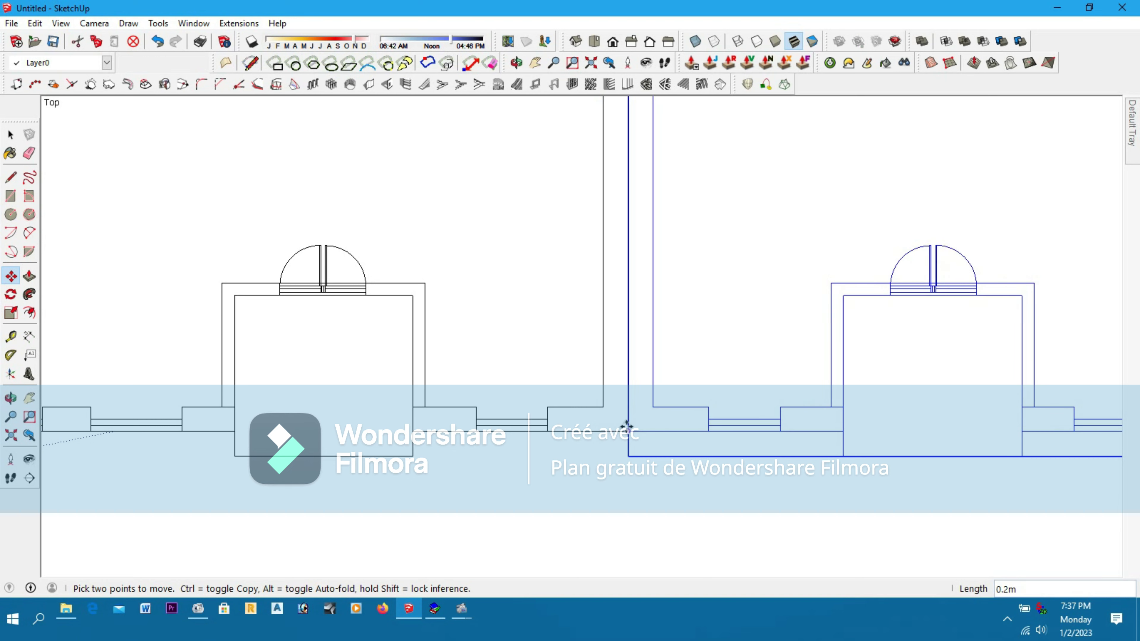
click(633, 429)
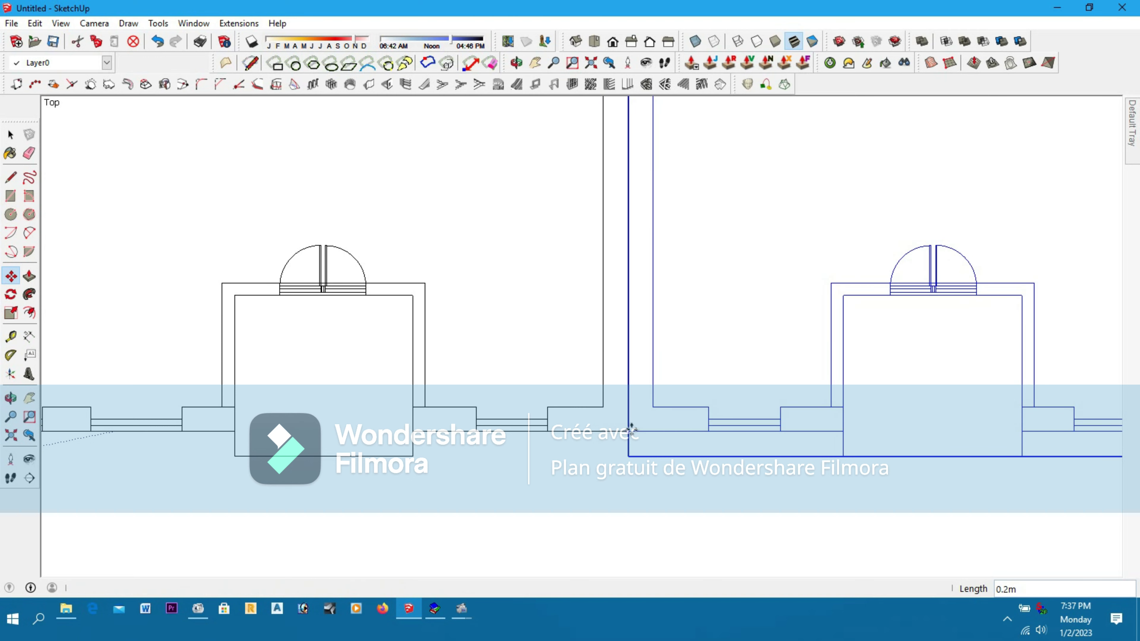
scroll(590, 420, down, 5)
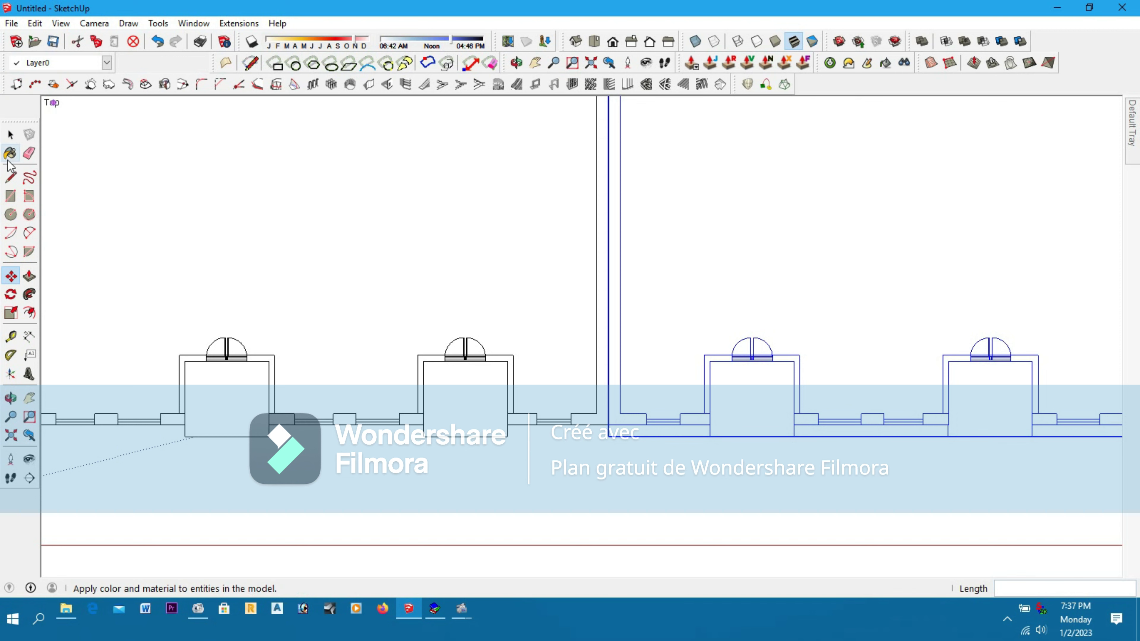
click(12, 140)
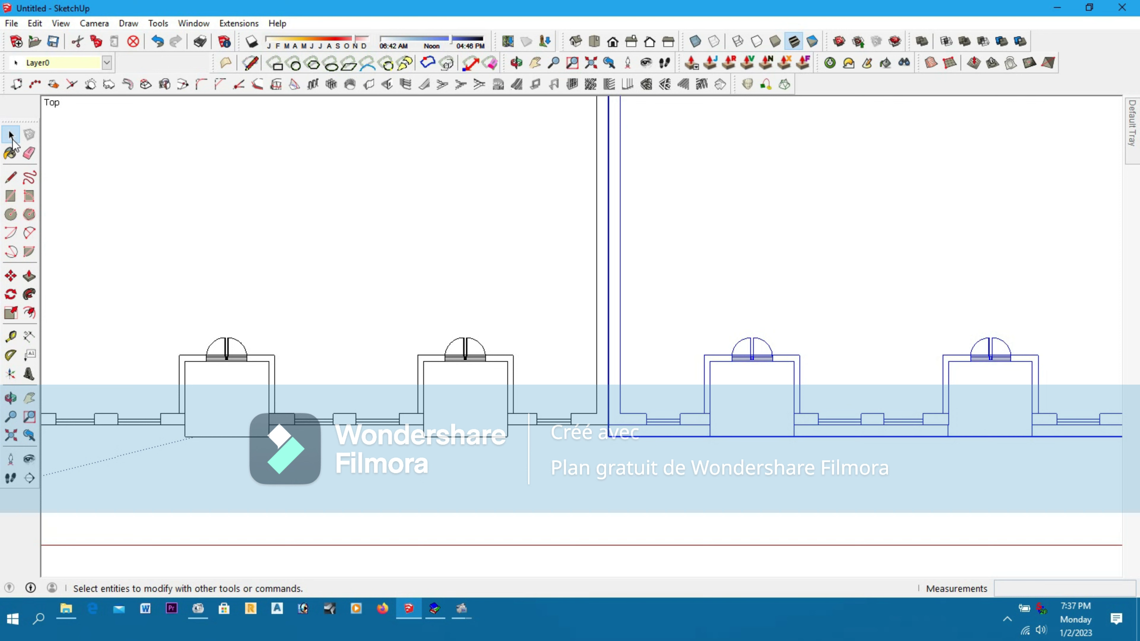
click(10, 195)
scroll(623, 420, up, 2)
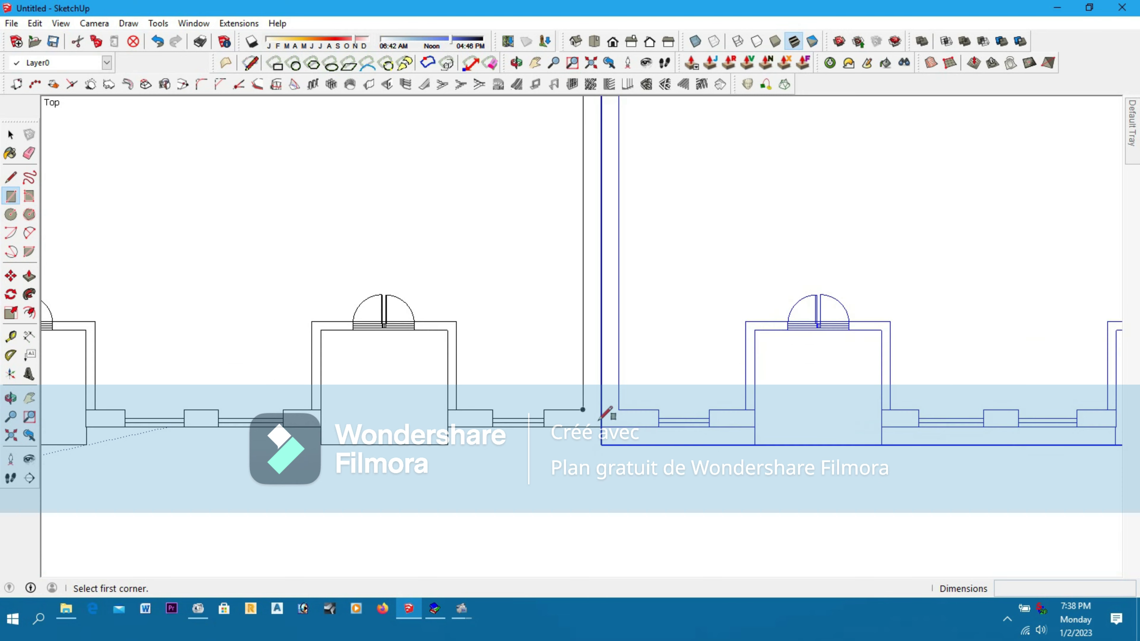
click(564, 409)
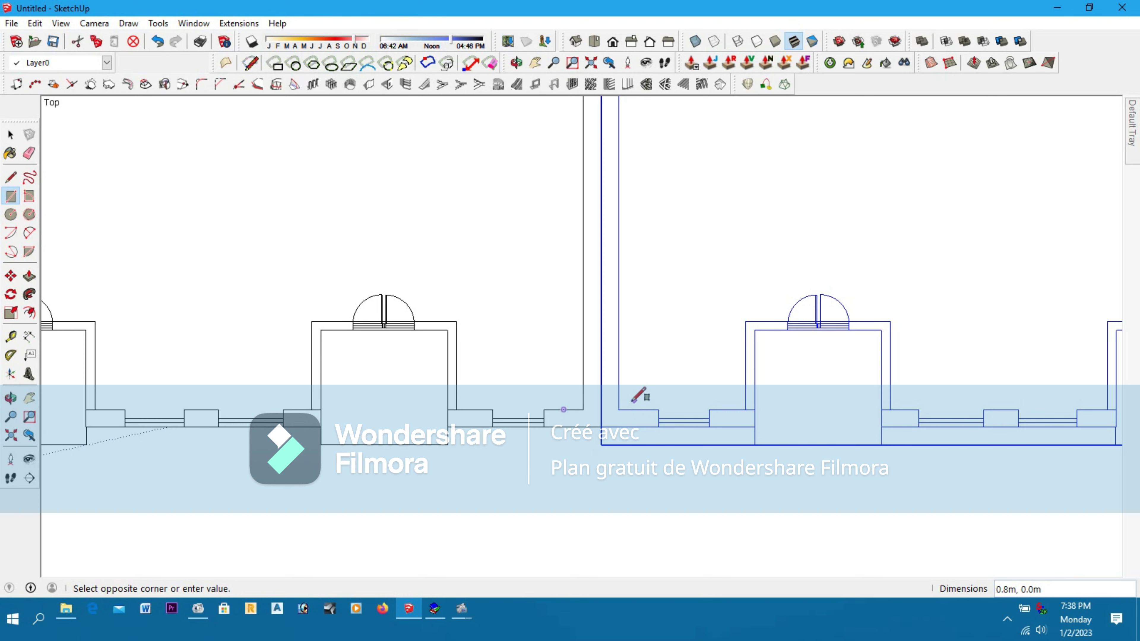
scroll(445, 452, down, 3)
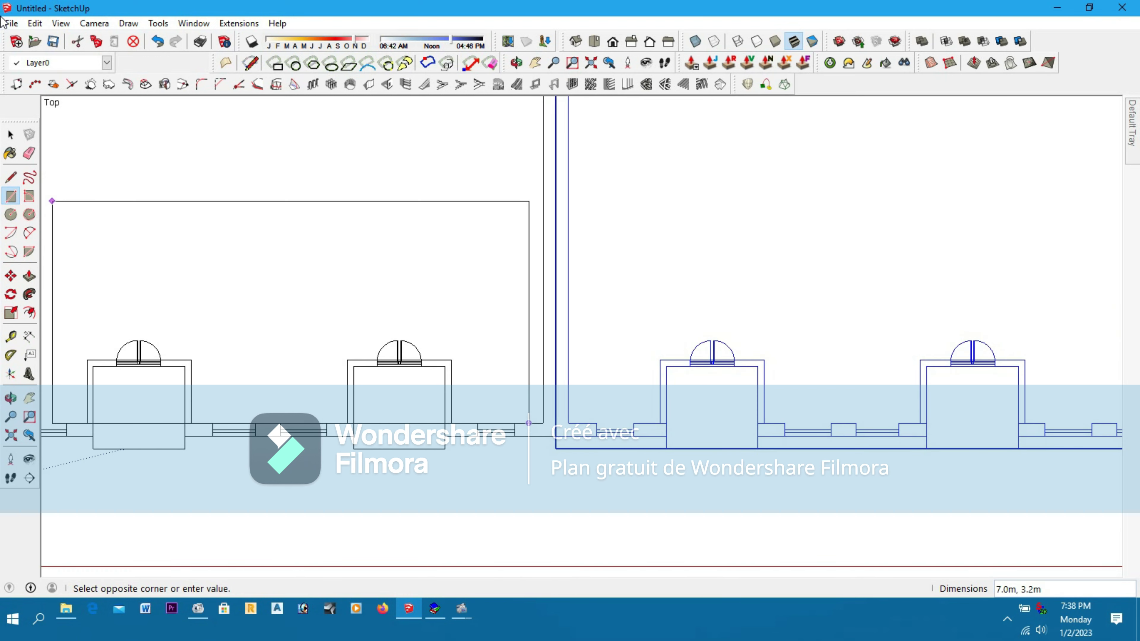
click(11, 135)
scroll(501, 271, down, 2)
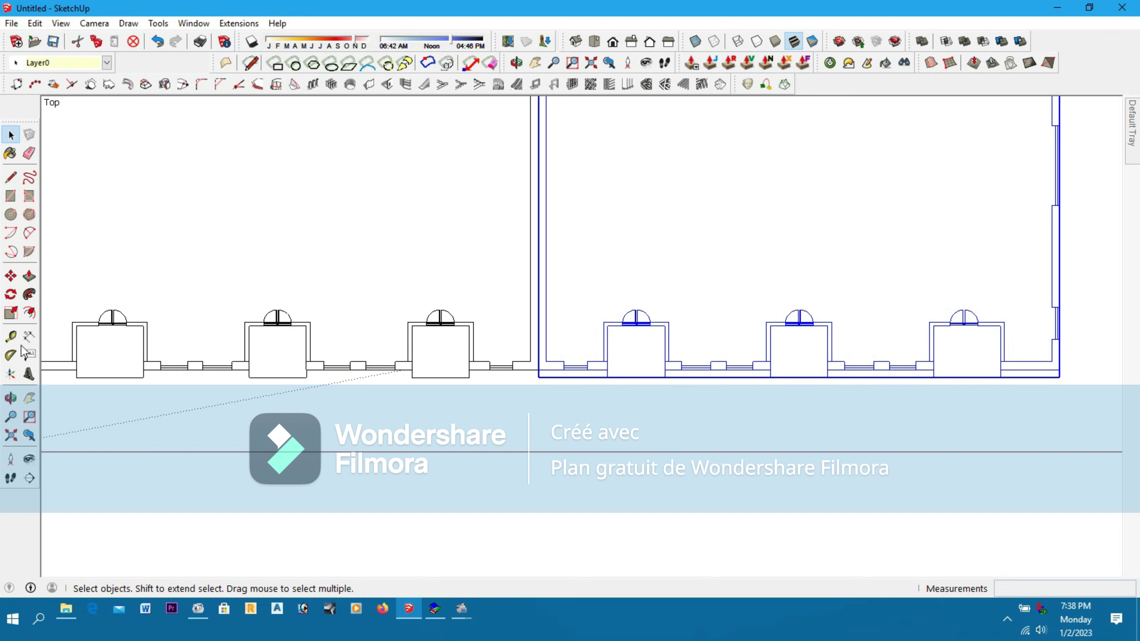
Start a rectangle on the lower wall's inner edge, between the last window and the original half's end wall
click(13, 198)
scroll(538, 364, up, 3)
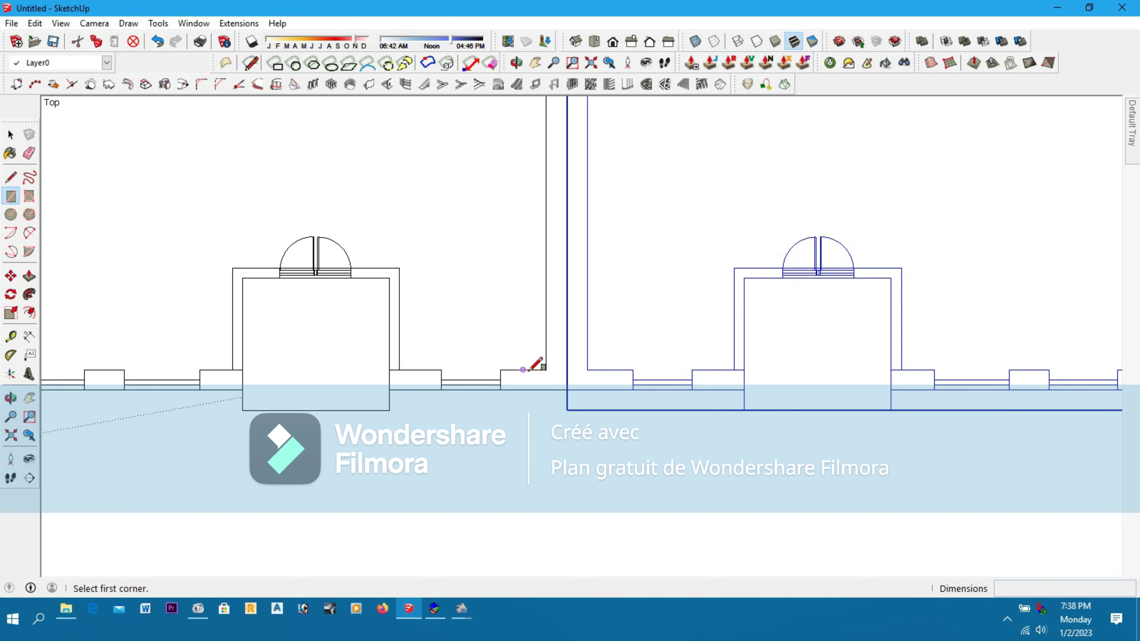
click(523, 370)
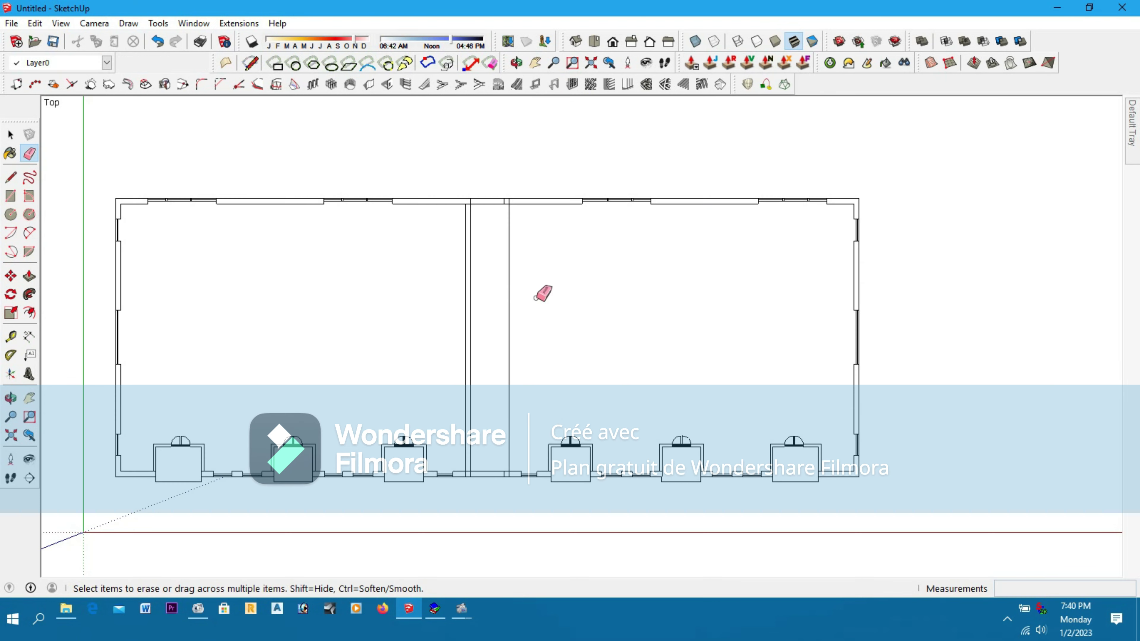
Erase the partition walls between the two halves and the two leftover edges crossing the upper wall
drag(538, 295, 410, 325)
scroll(498, 204, up, 1)
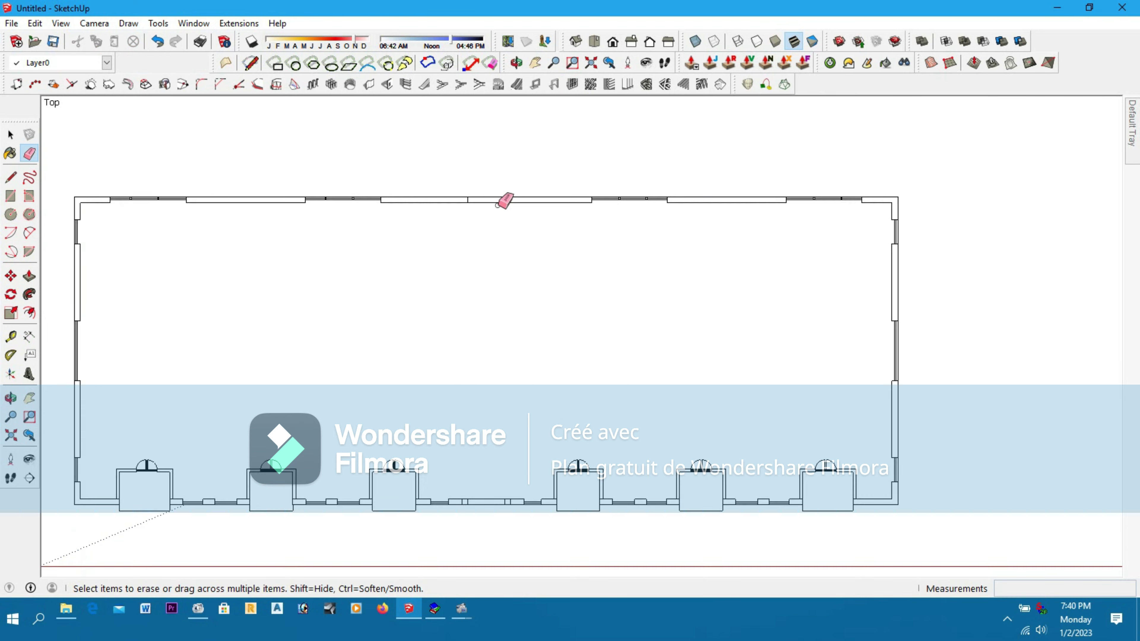
scroll(499, 203, up, 4)
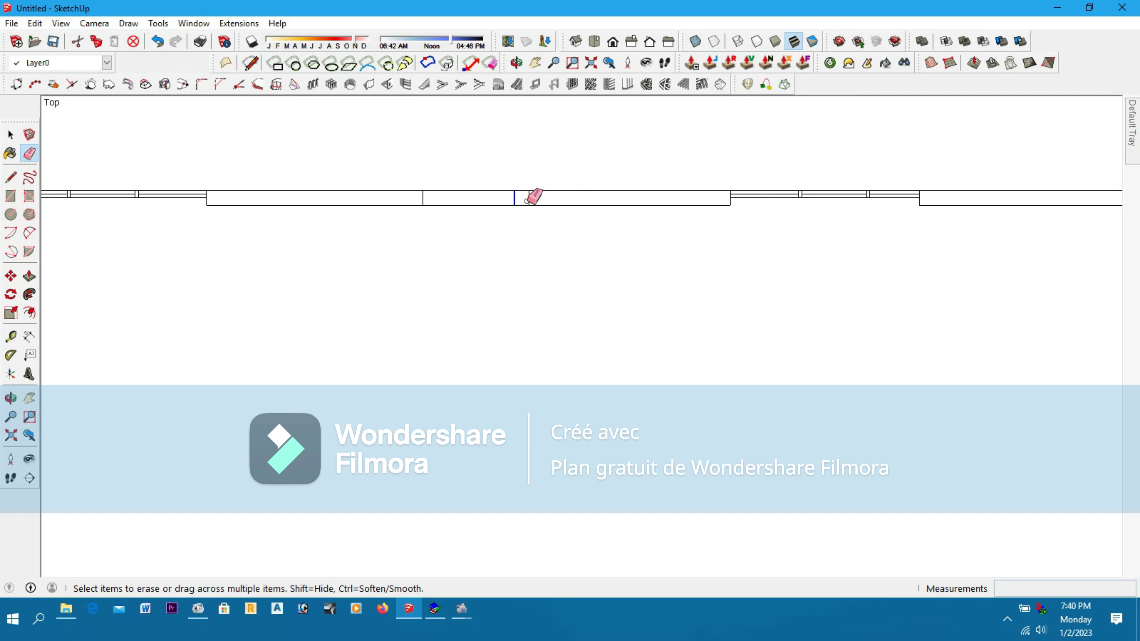
drag(526, 201, 529, 202)
drag(412, 198, 426, 201)
scroll(518, 199, down, 2)
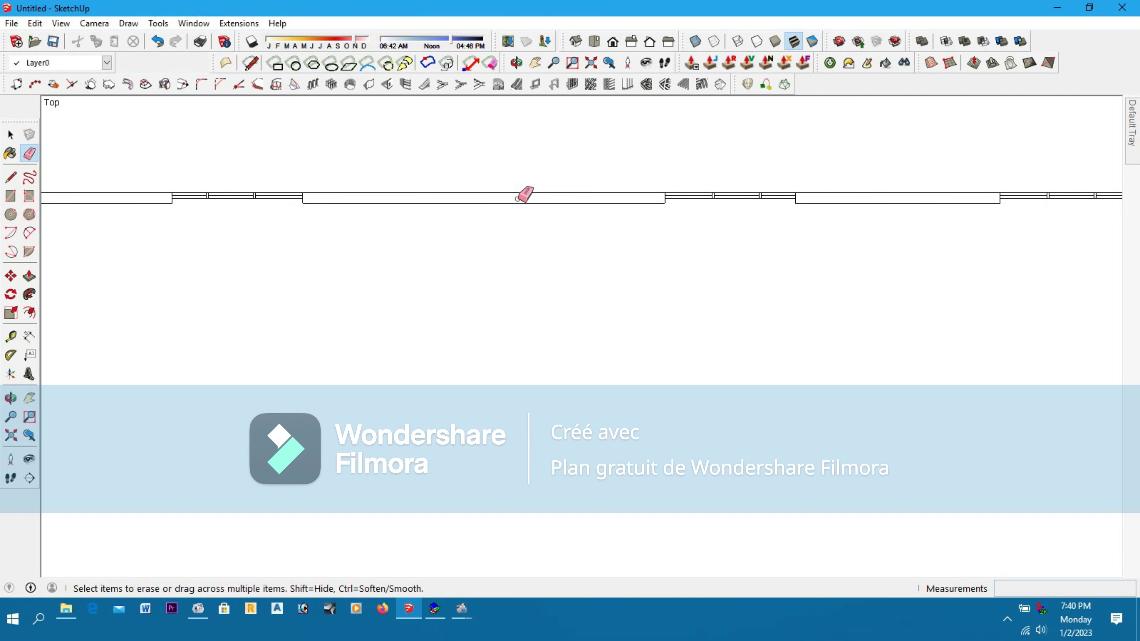
Draw a 0.1 × 0.2 m rectangle in the inner half of each of the two square blocks in the lower wall's middle section
scroll(524, 194, down, 5)
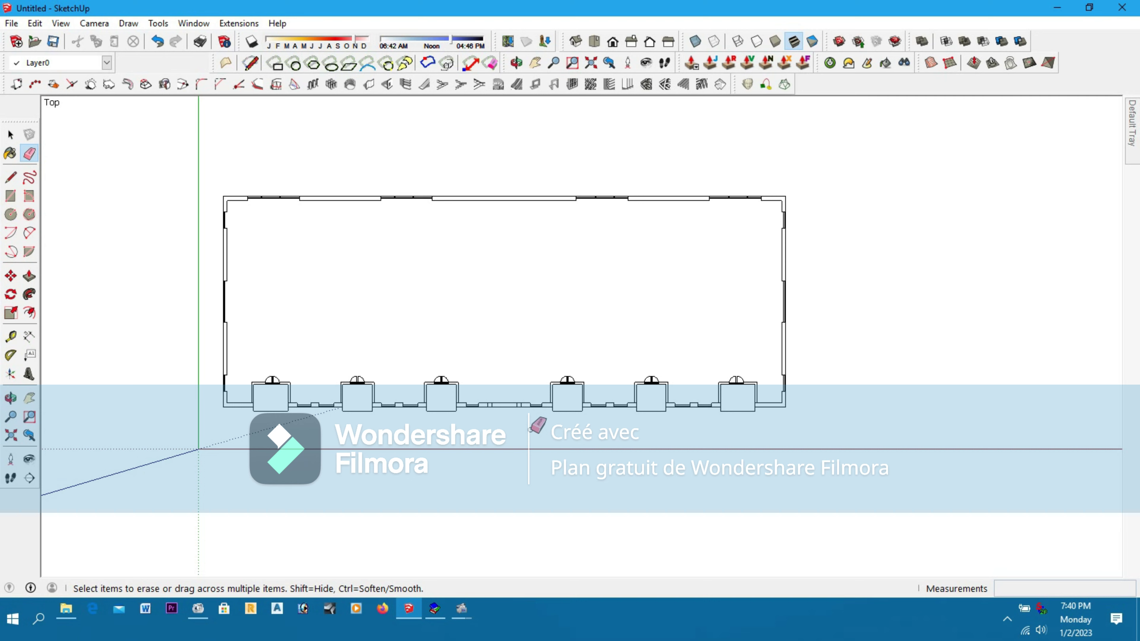
scroll(491, 404, up, 6)
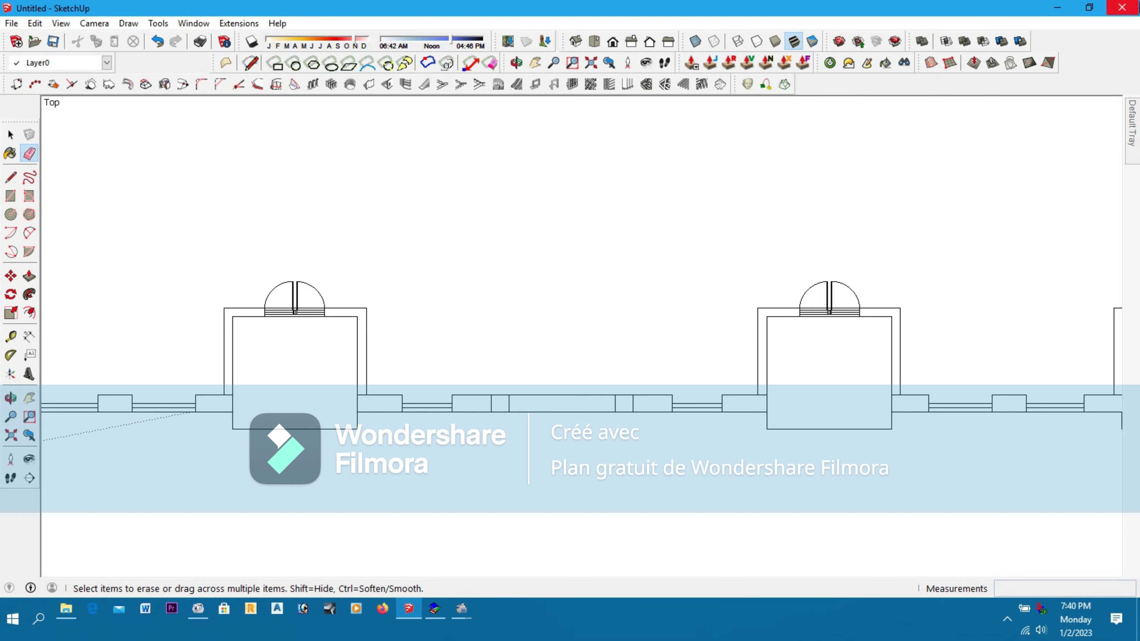
click(11, 197)
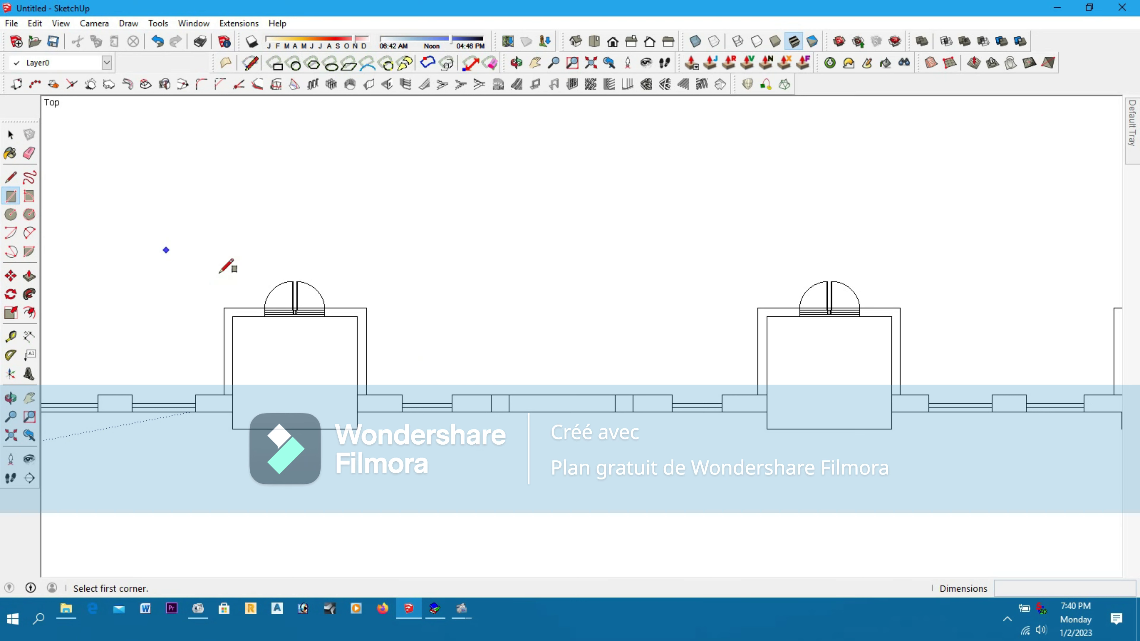
scroll(574, 397, up, 2)
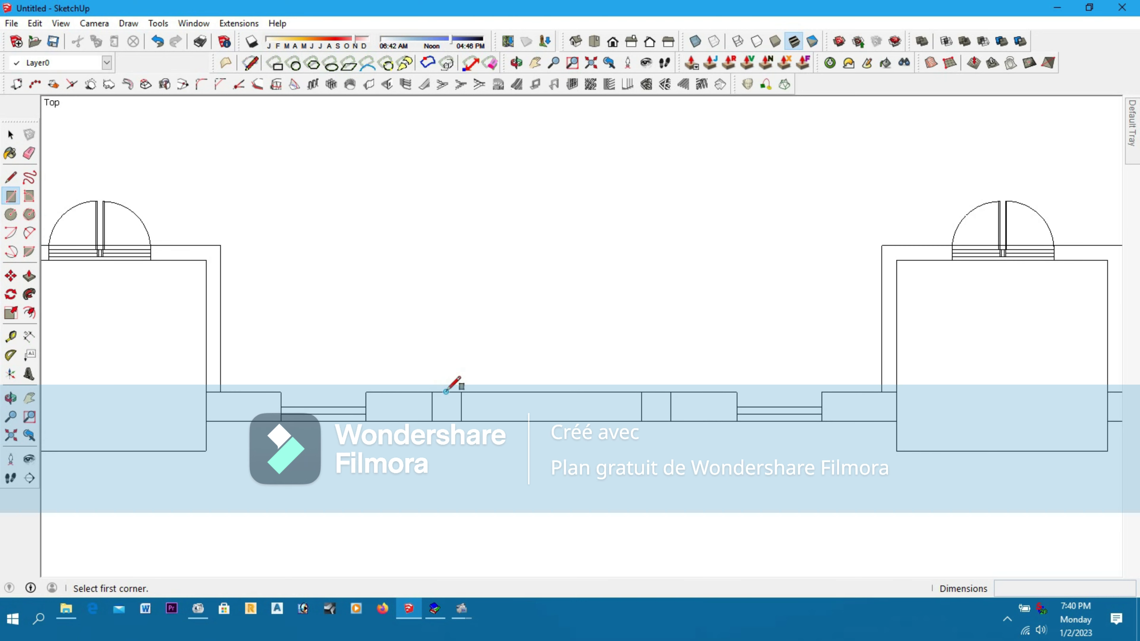
click(445, 392)
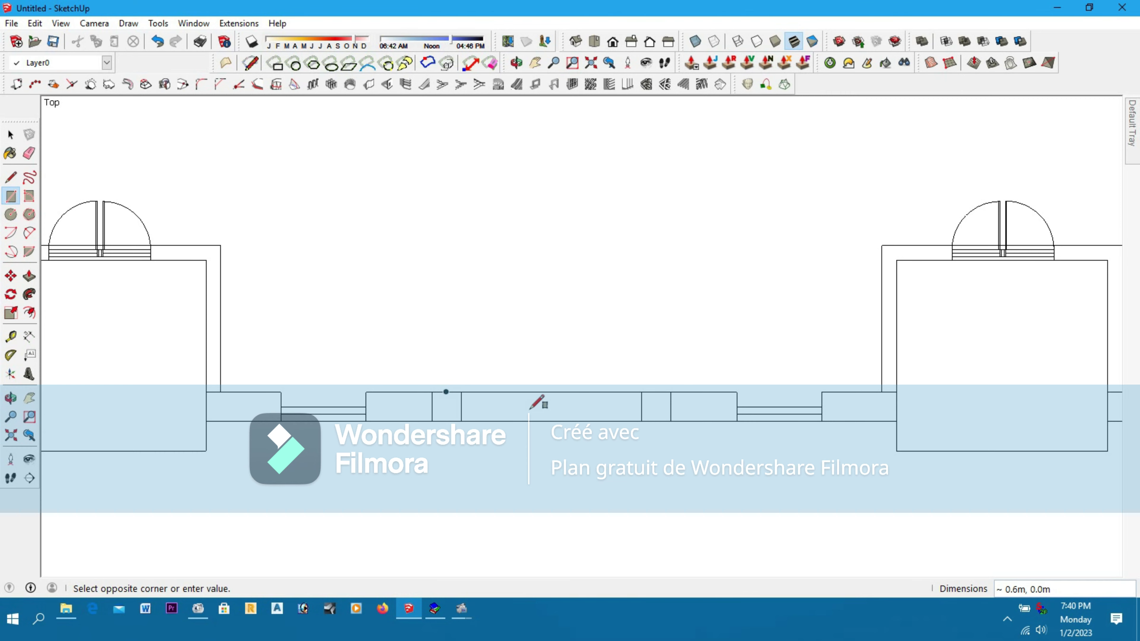
click(461, 420)
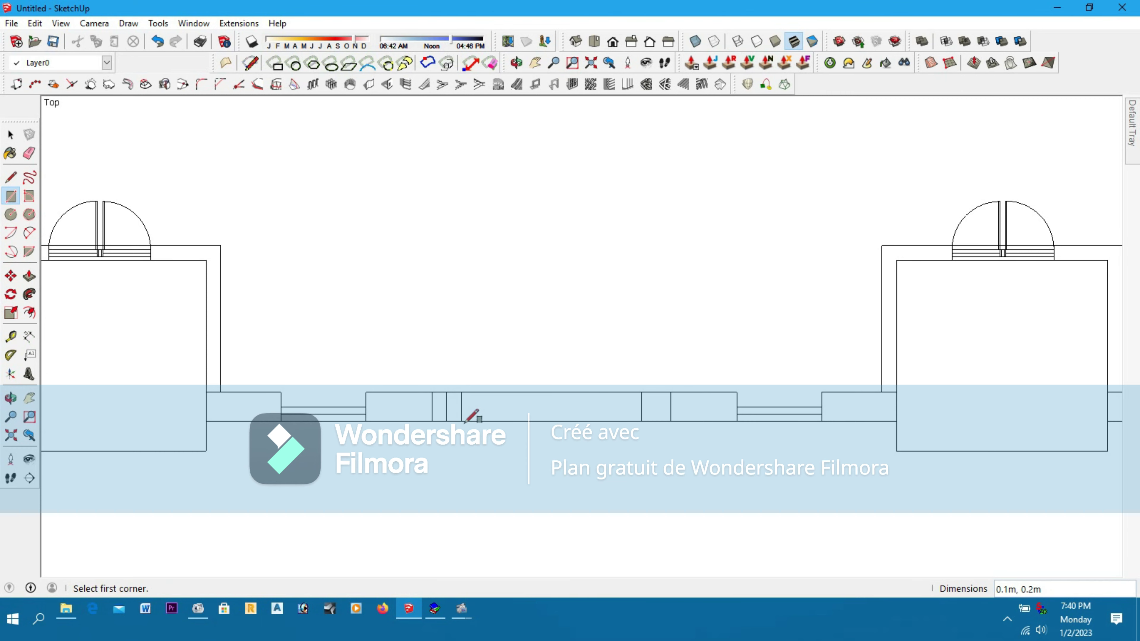
click(655, 392)
click(641, 421)
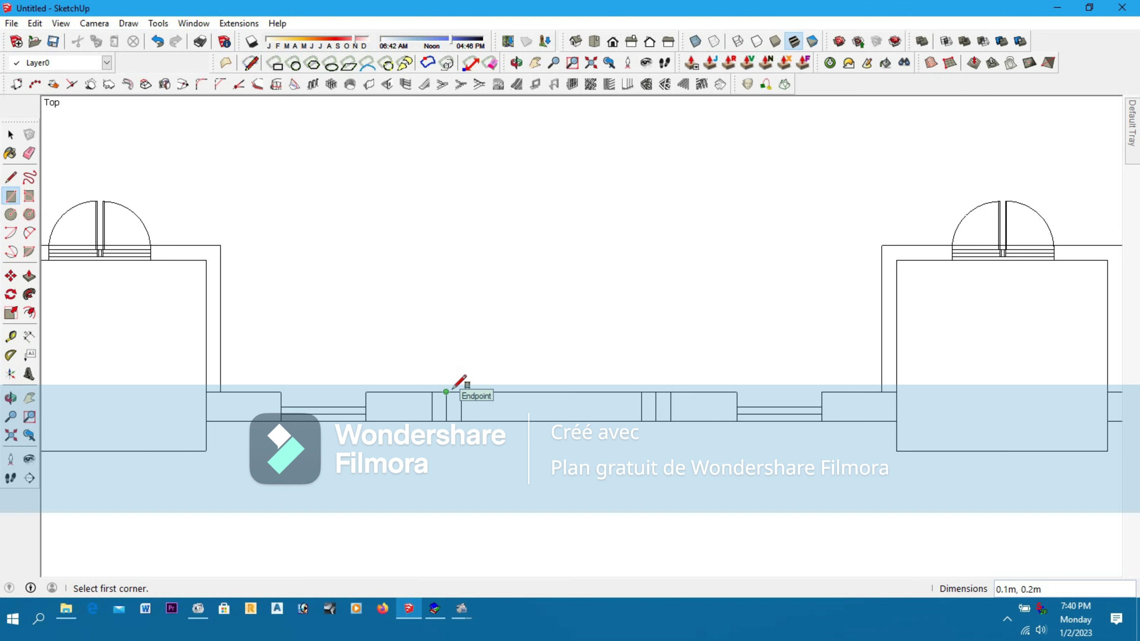
Try a vertical line about 1.3 m long up from the middle of the left block in the lower wall, and erase it
click(11, 177)
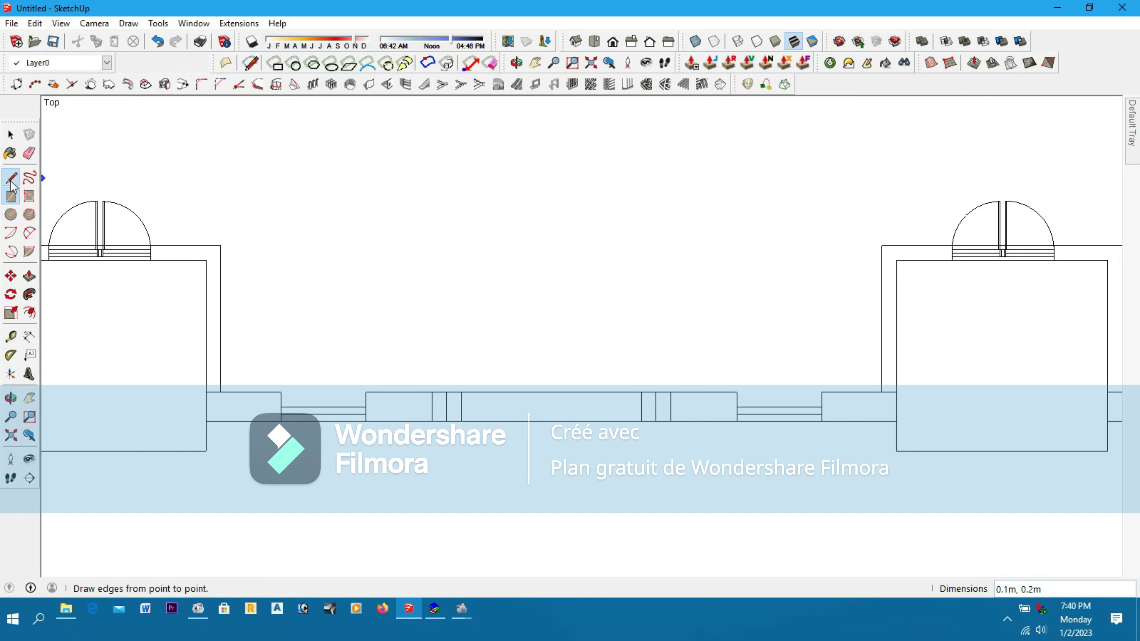
click(445, 391)
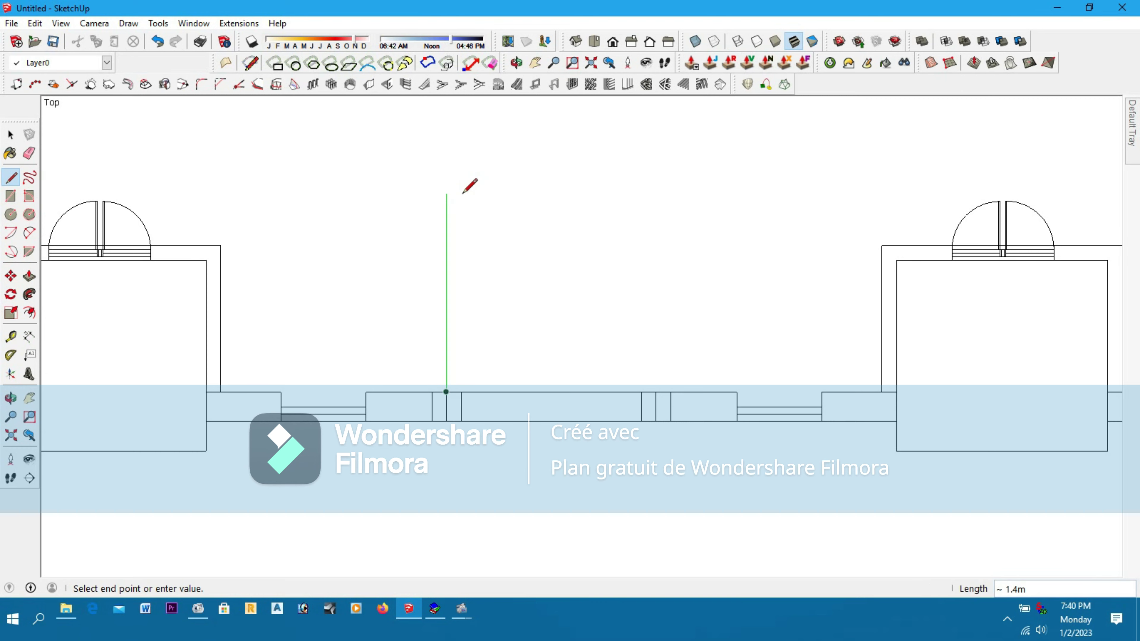
click(445, 193)
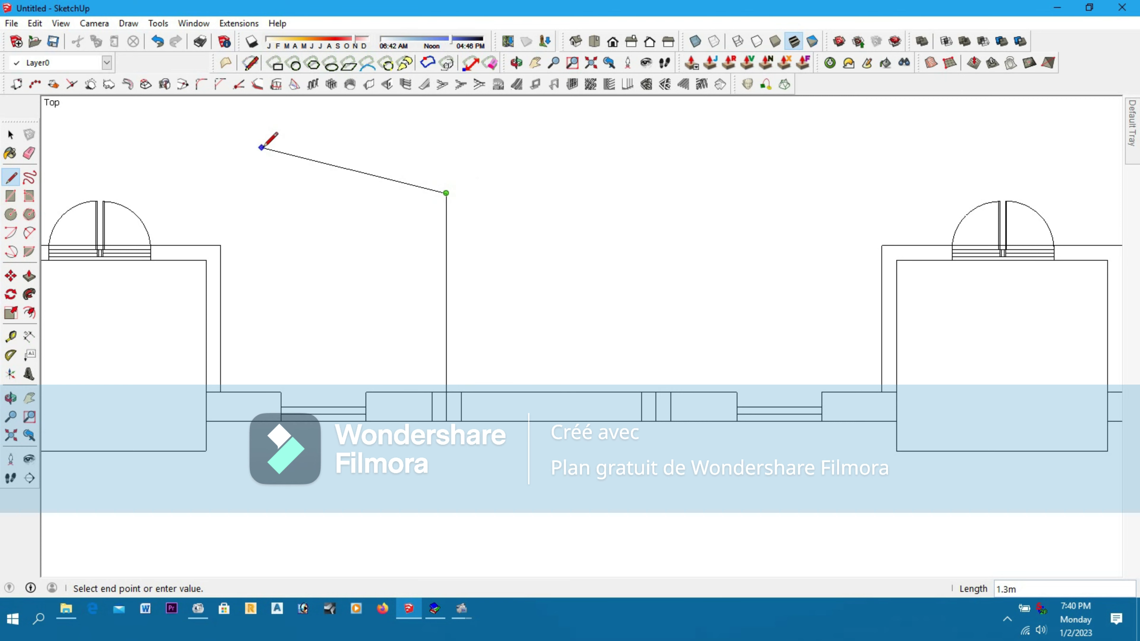
key(space)
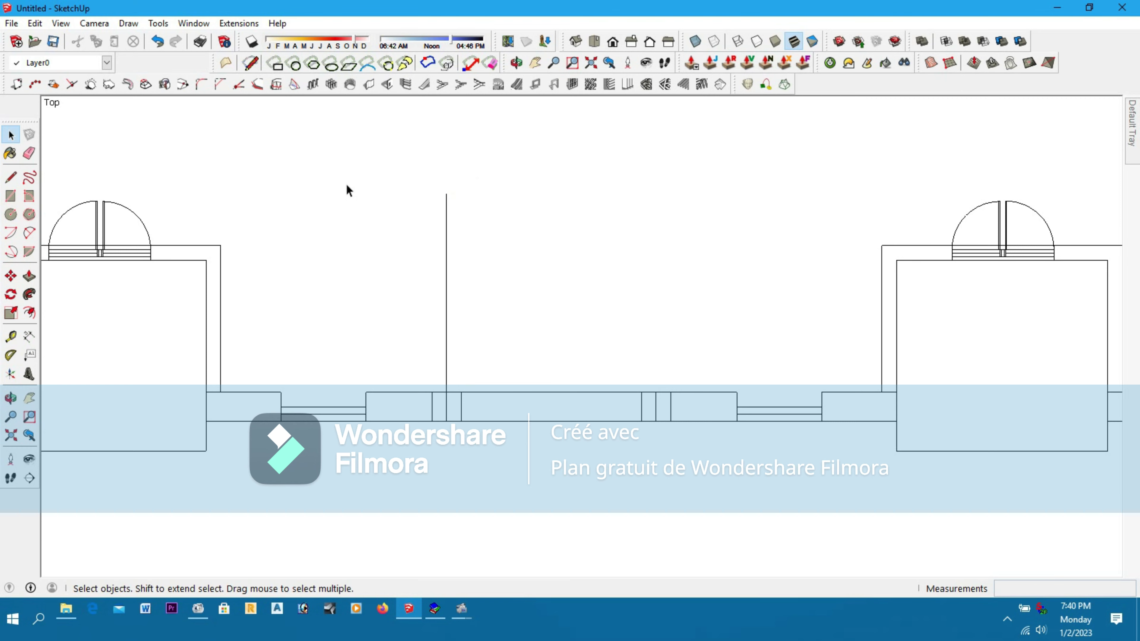
click(29, 153)
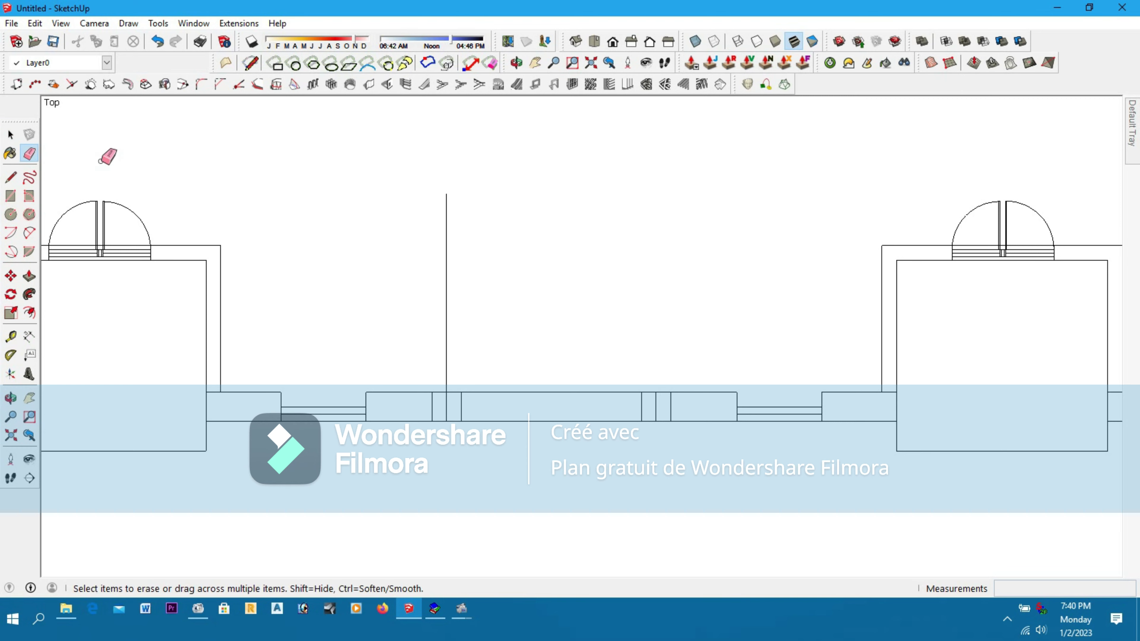
click(447, 200)
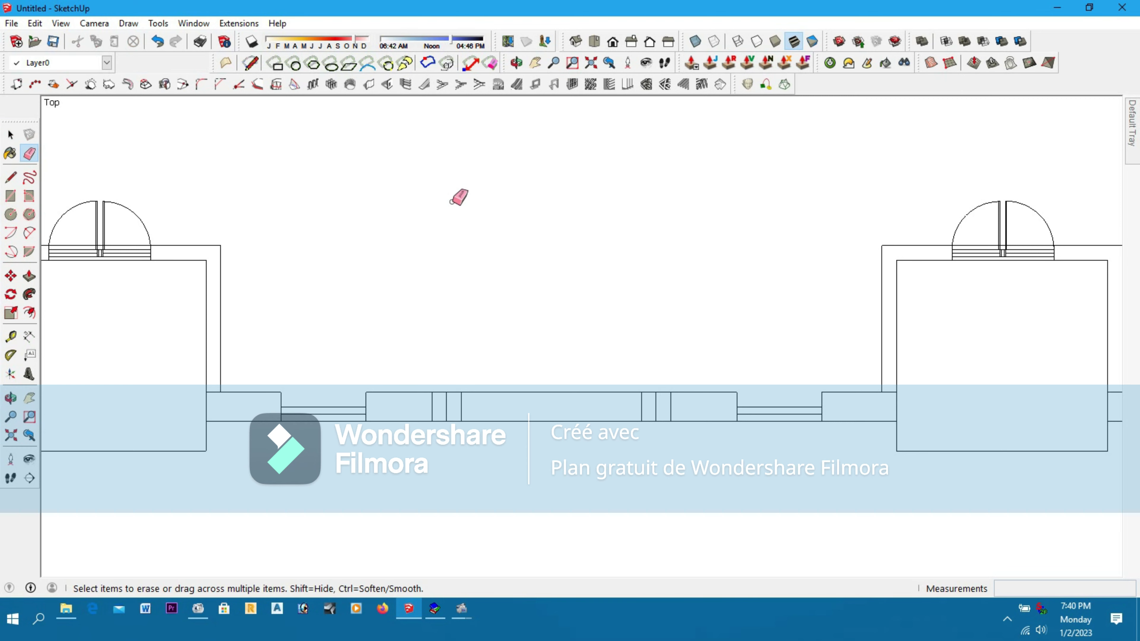
Open the central doorway by erasing the facing edges of the two blocks and the lower wall's inner edge between them
click(461, 406)
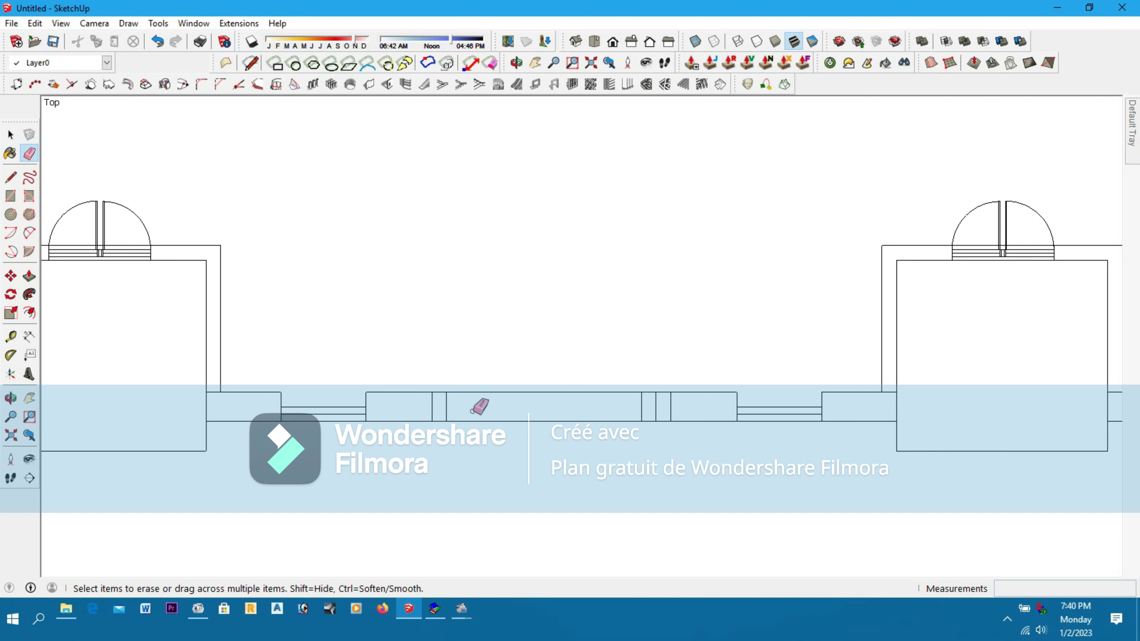
click(642, 406)
click(458, 391)
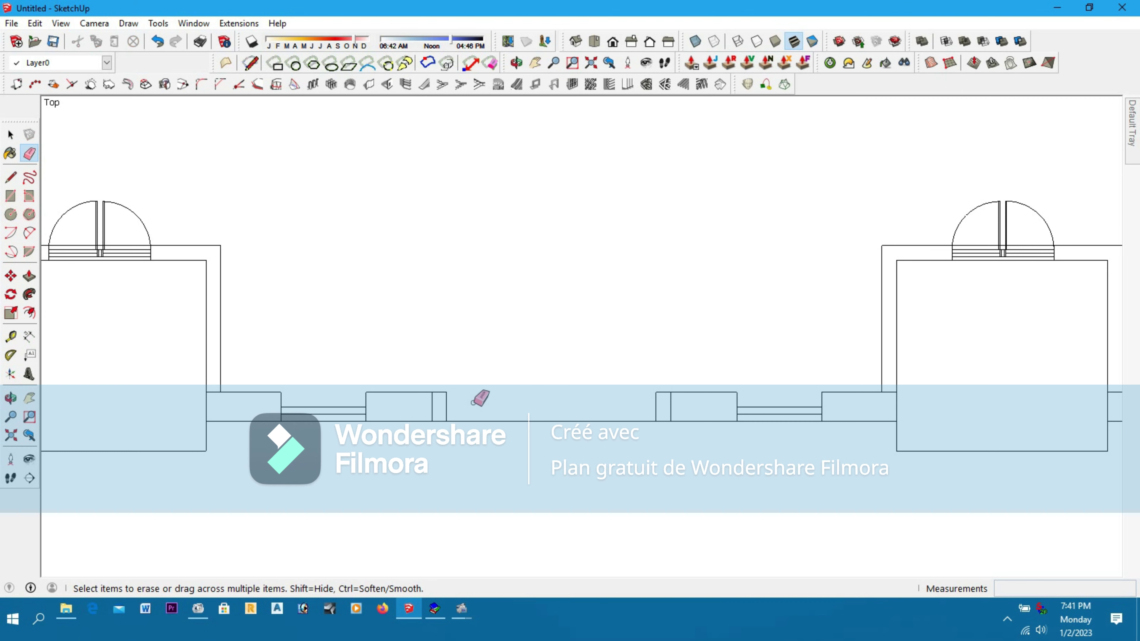
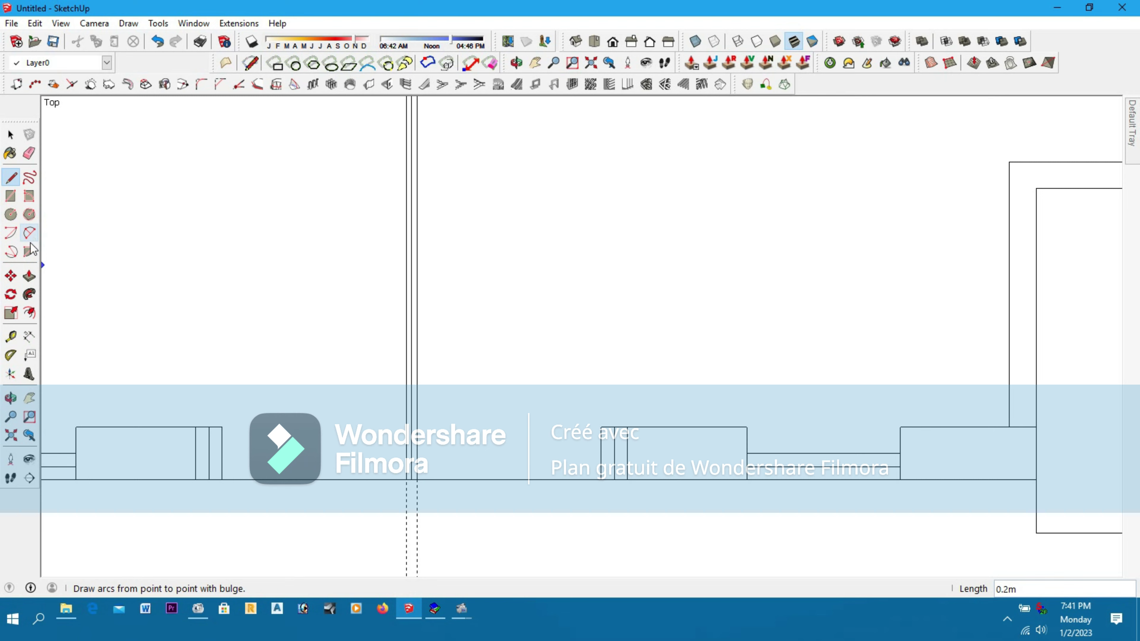
click(30, 252)
click(222, 426)
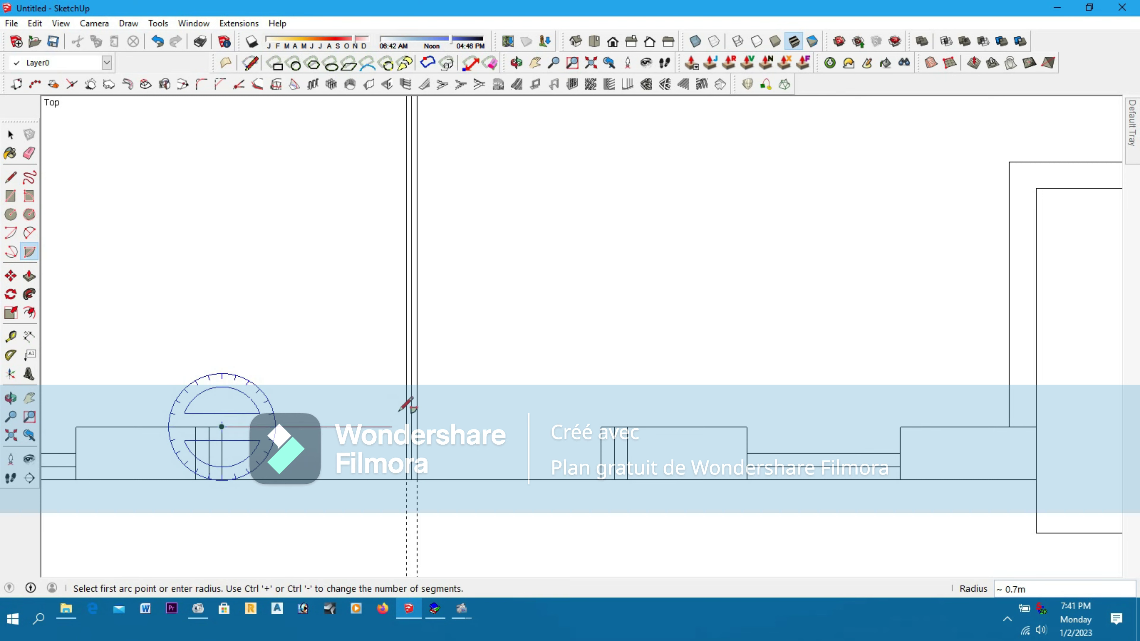
click(406, 426)
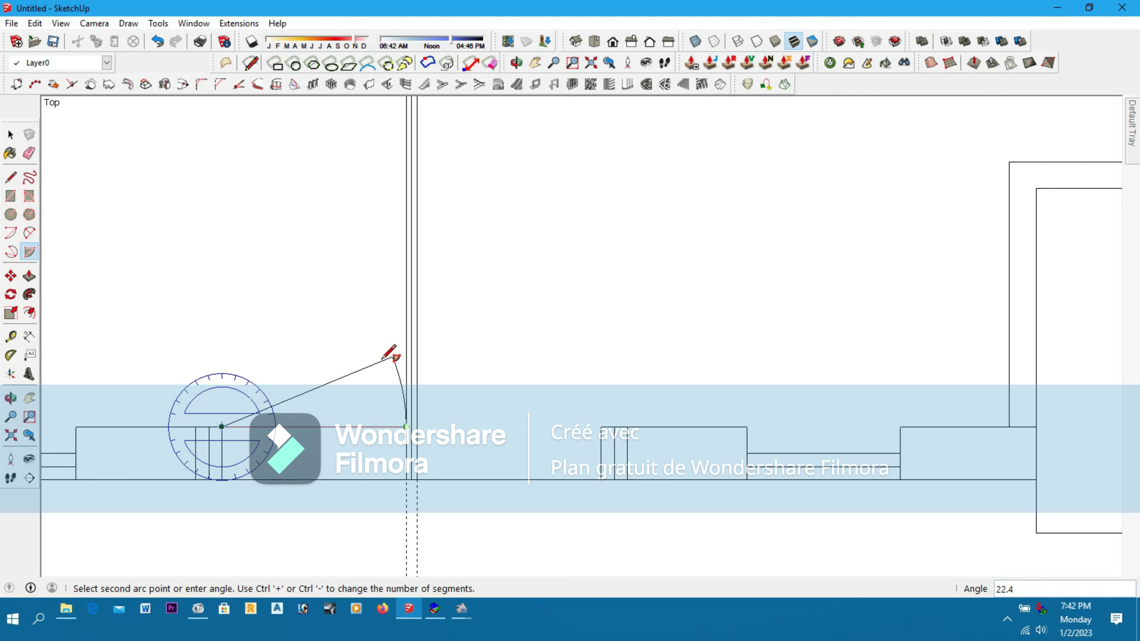
click(69, 324)
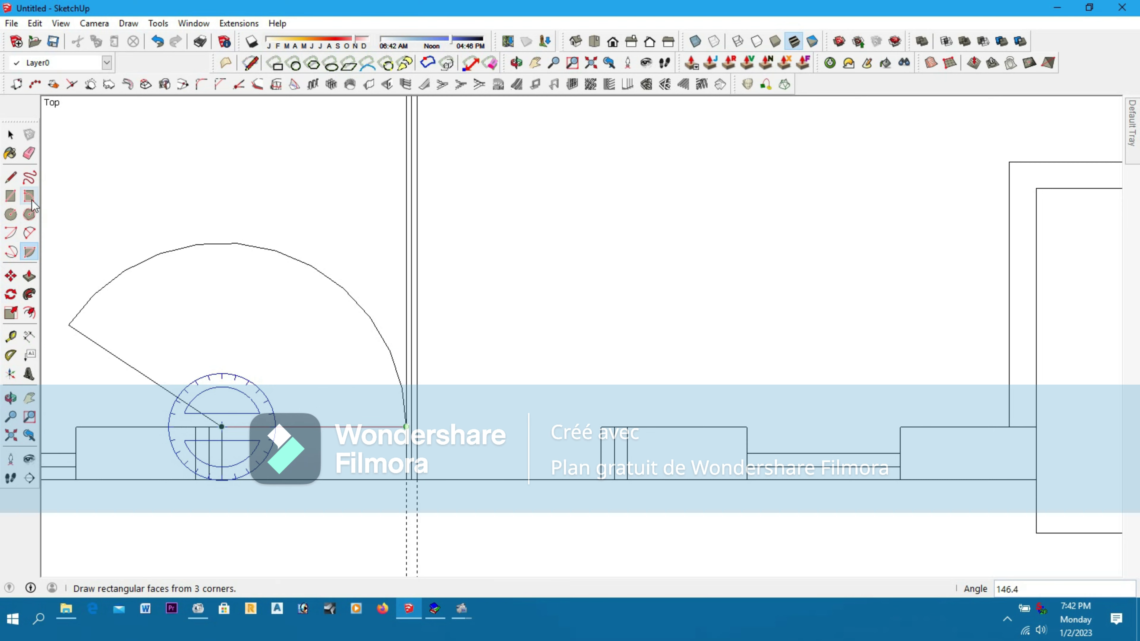
click(34, 257)
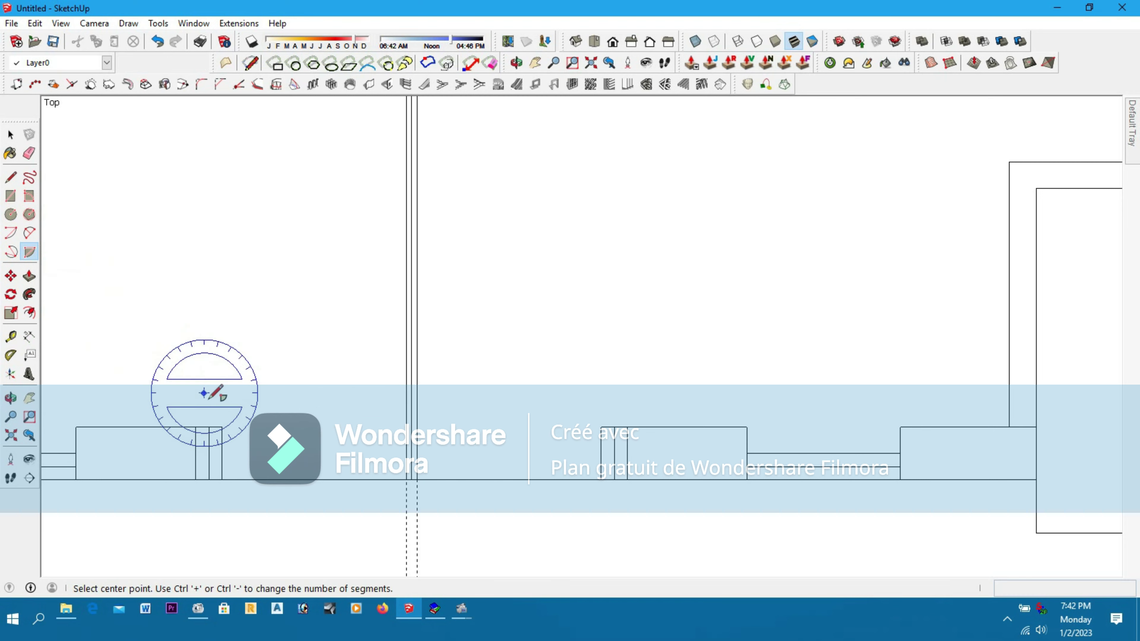
click(222, 426)
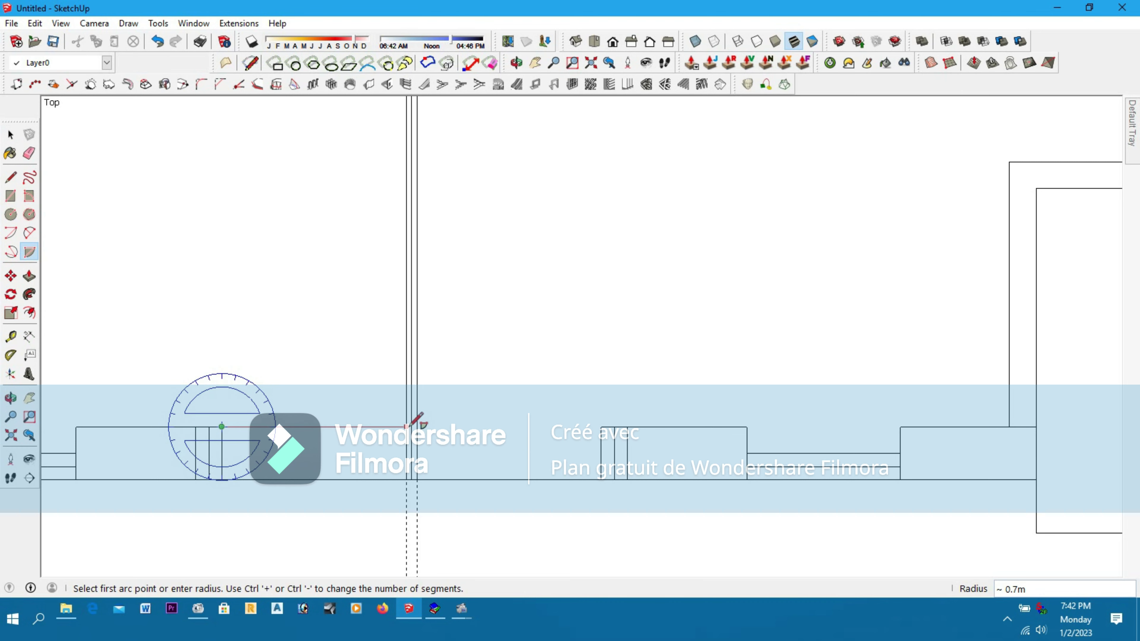
click(10, 177)
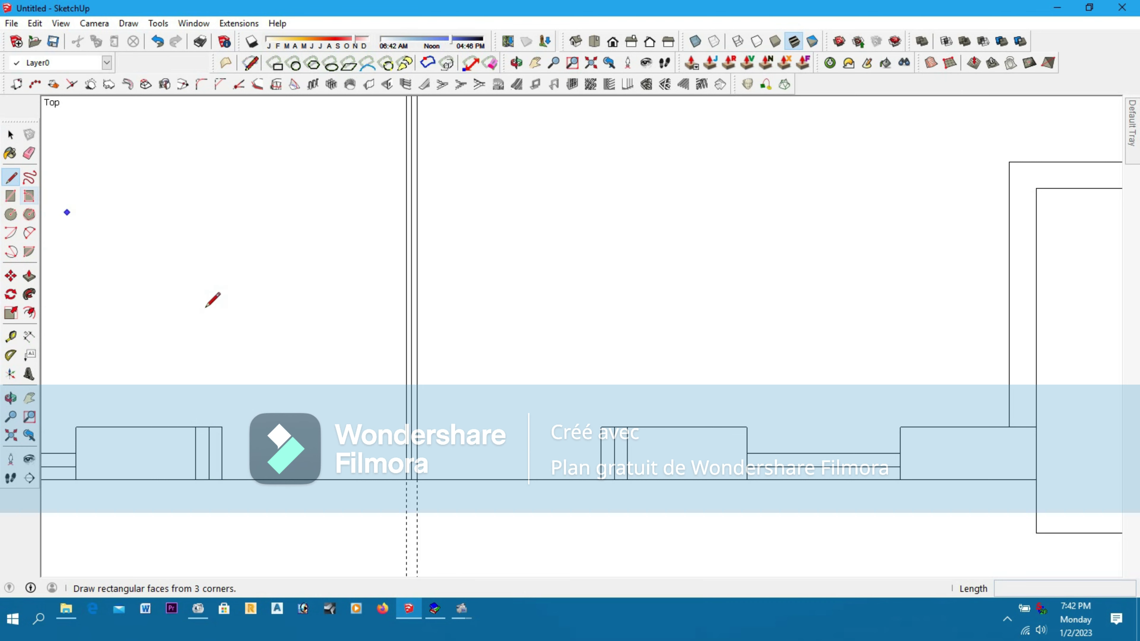
Add a guide along the lower wall's inner edge and draw a 90° pie swing from the left central line to the left block
click(10, 336)
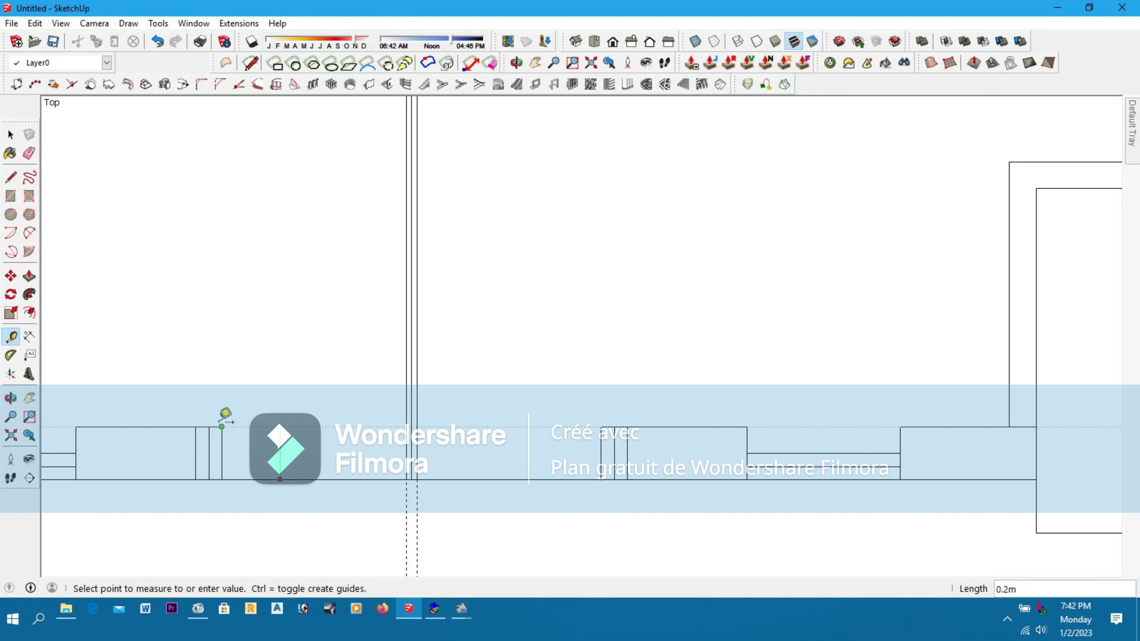
click(225, 414)
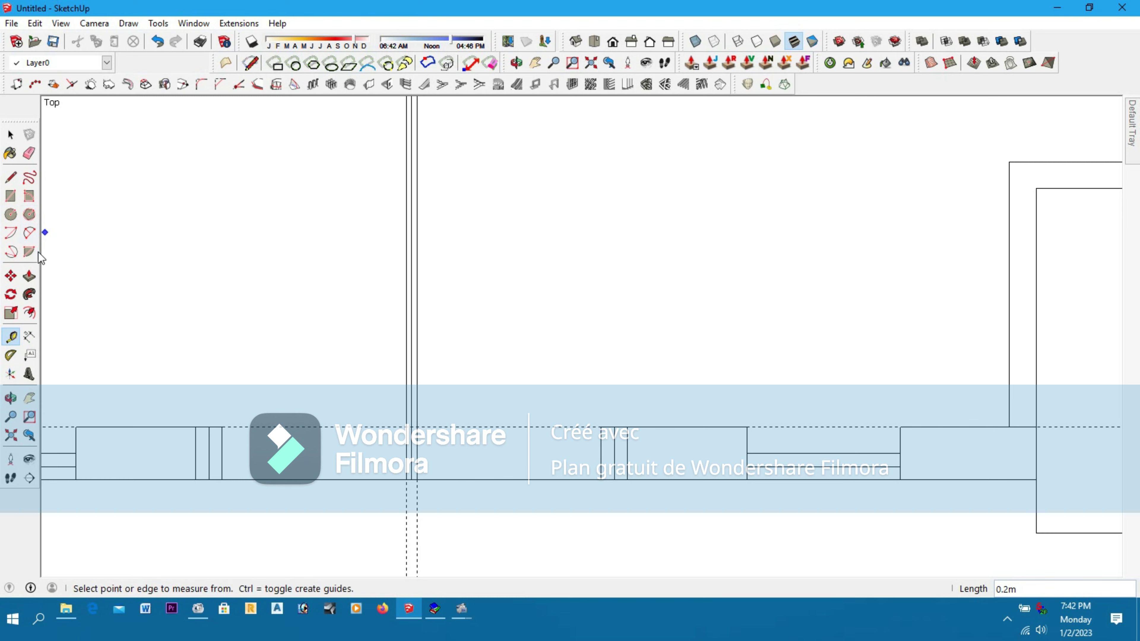
click(29, 252)
click(406, 426)
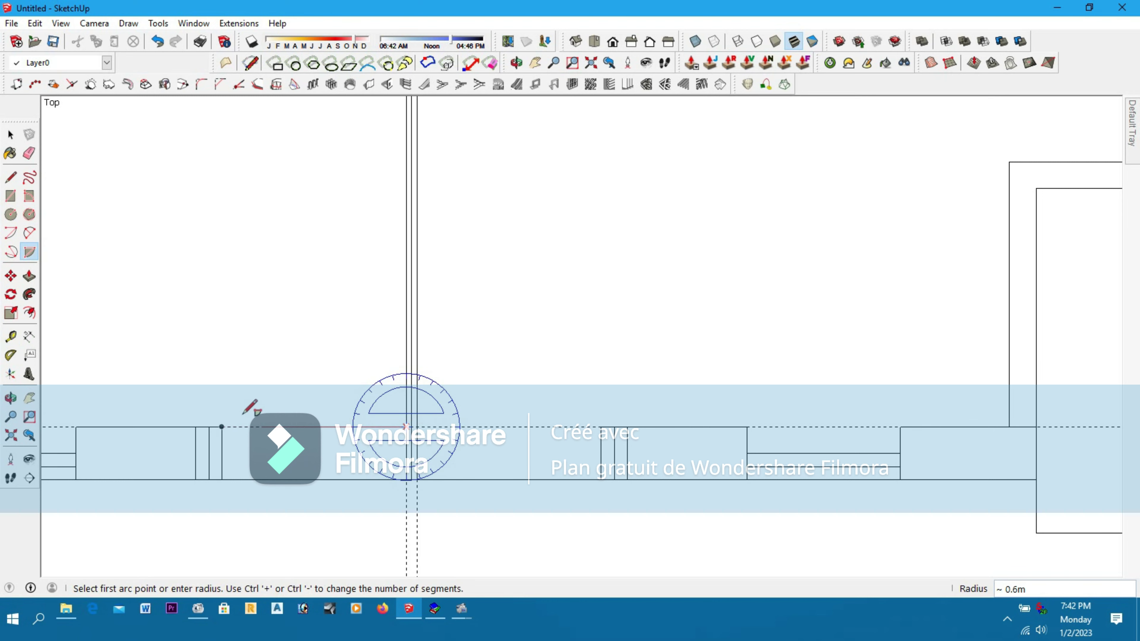
click(221, 427)
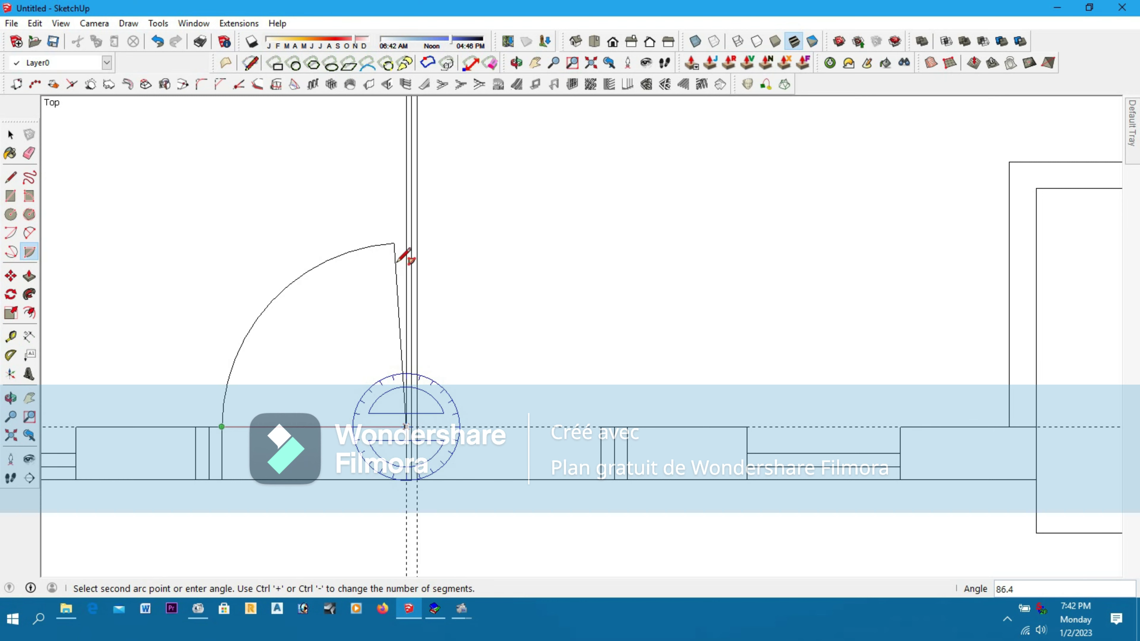
click(406, 243)
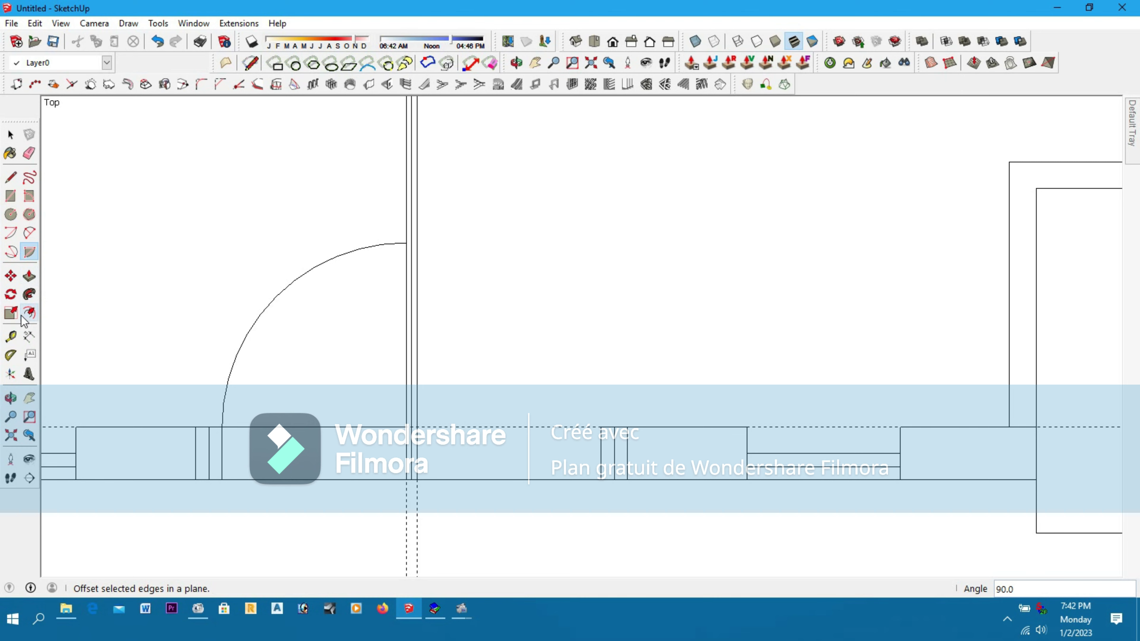
Draw the matching 90° pie swing from the right central line to the right block of the doorway
click(417, 426)
click(601, 426)
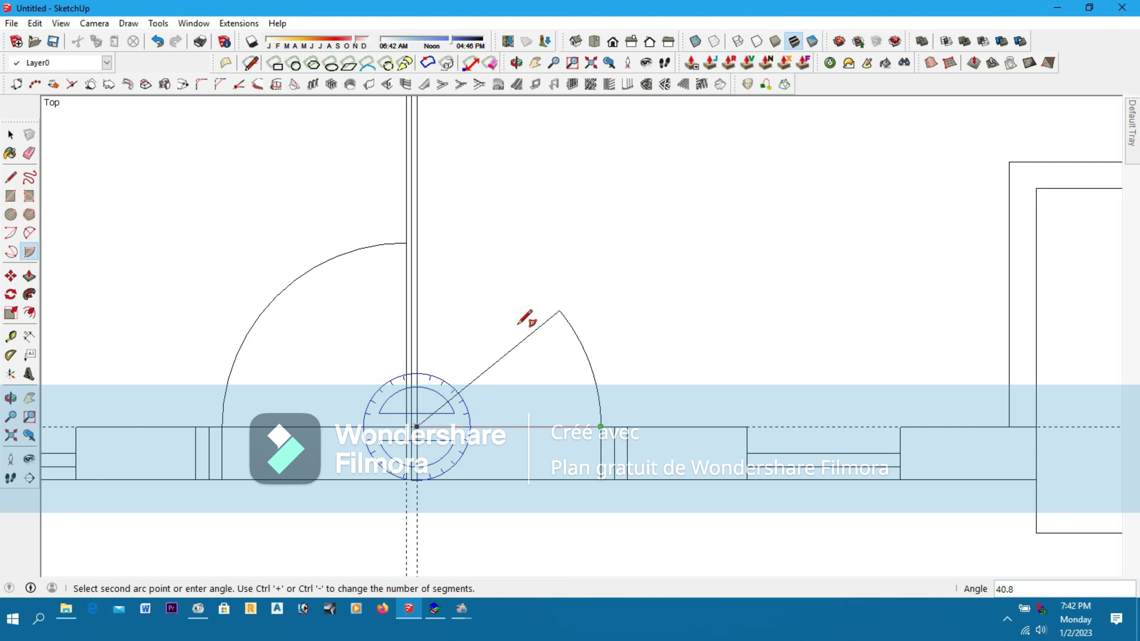
click(427, 243)
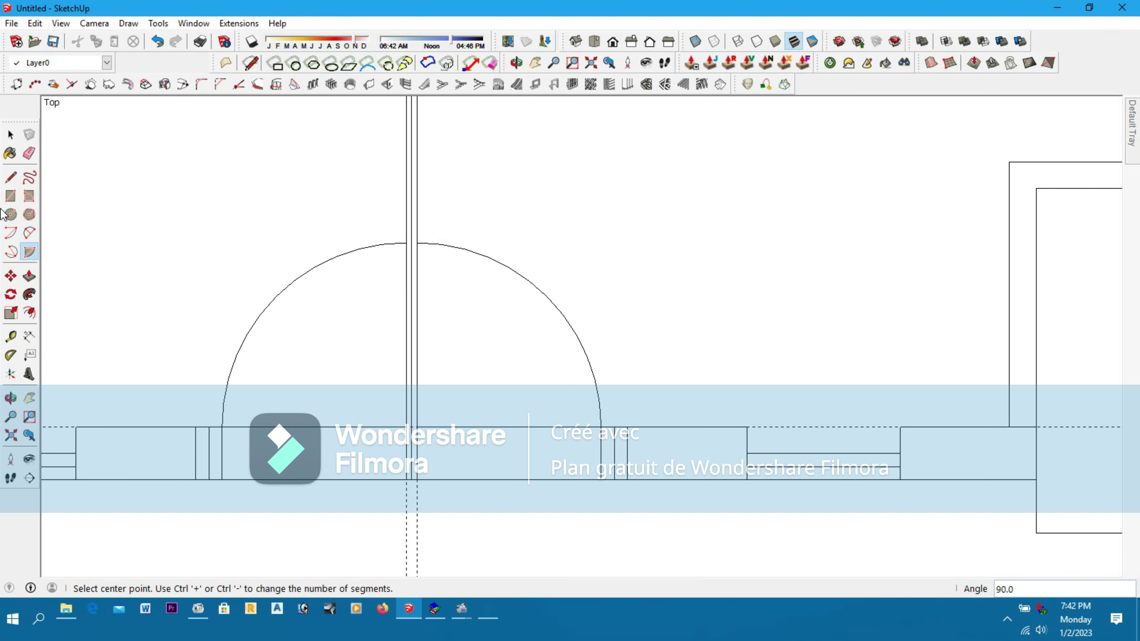
click(11, 177)
scroll(417, 424, up, 3)
scroll(377, 410, up, 3)
click(387, 436)
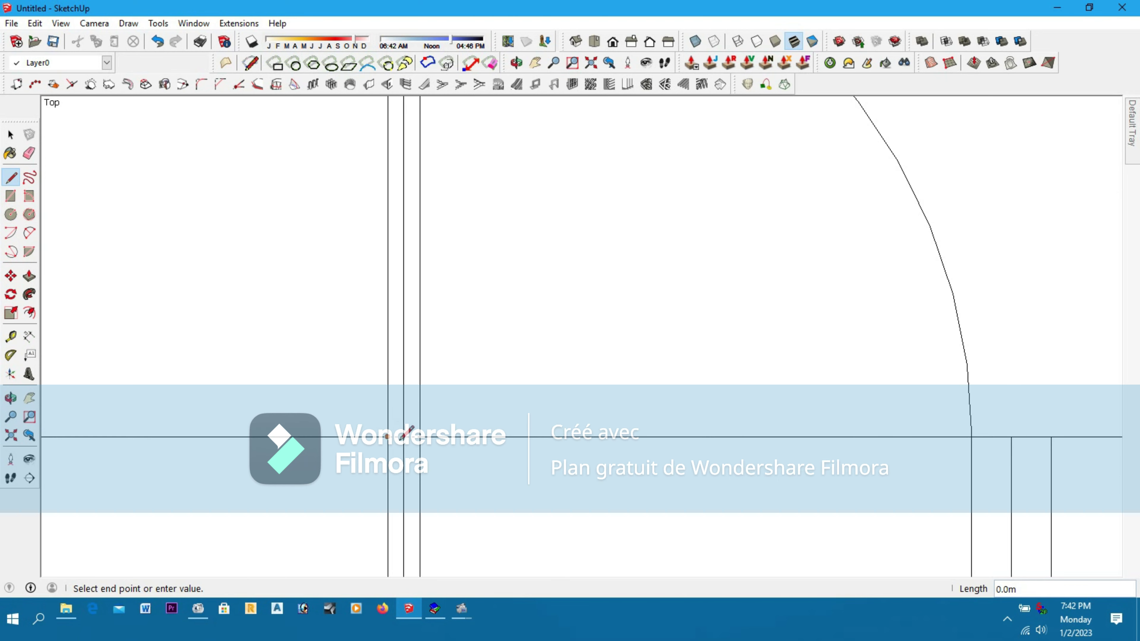
key(Escape)
click(387, 436)
key(Escape)
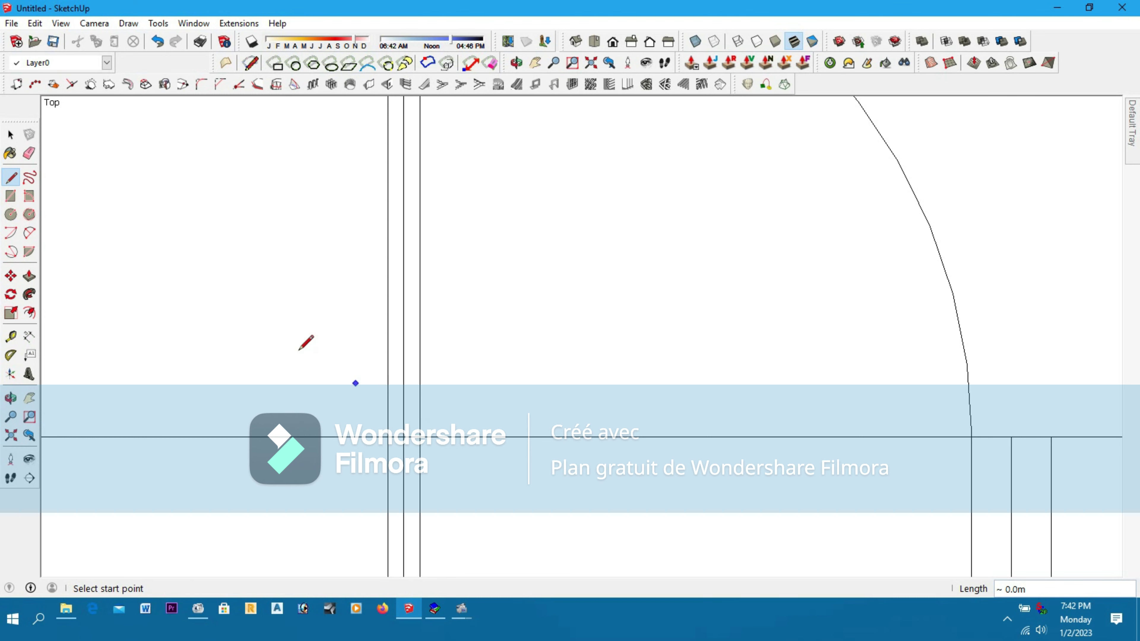
Place a vertical guide 0.02 m outside each of the two outer central lines to mark the thickness of the door leaves
click(11, 336)
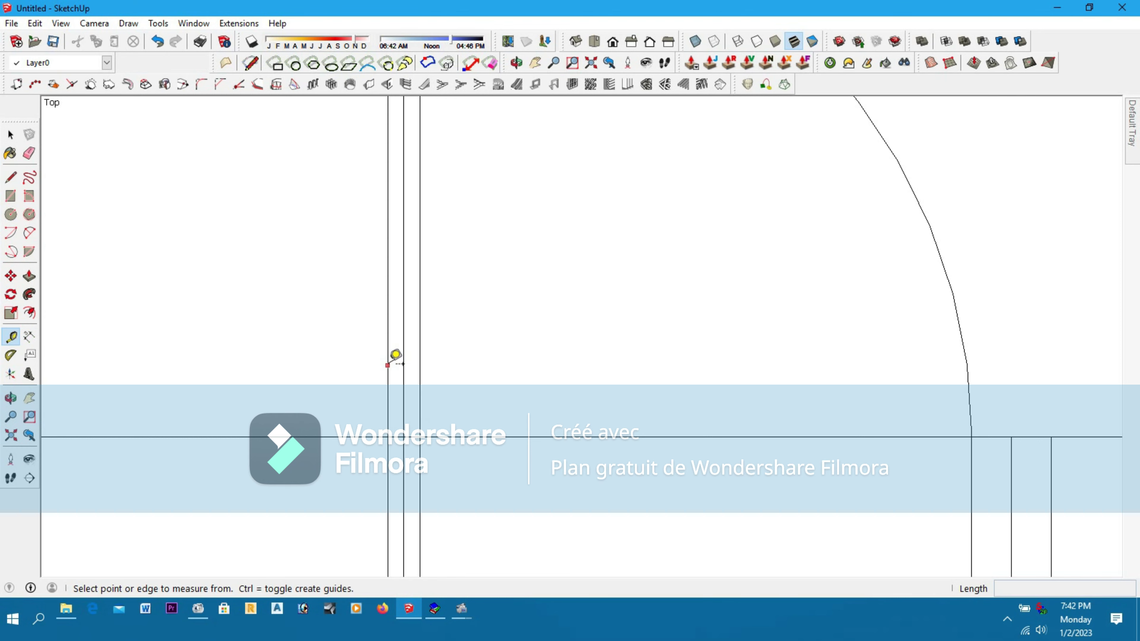
click(388, 364)
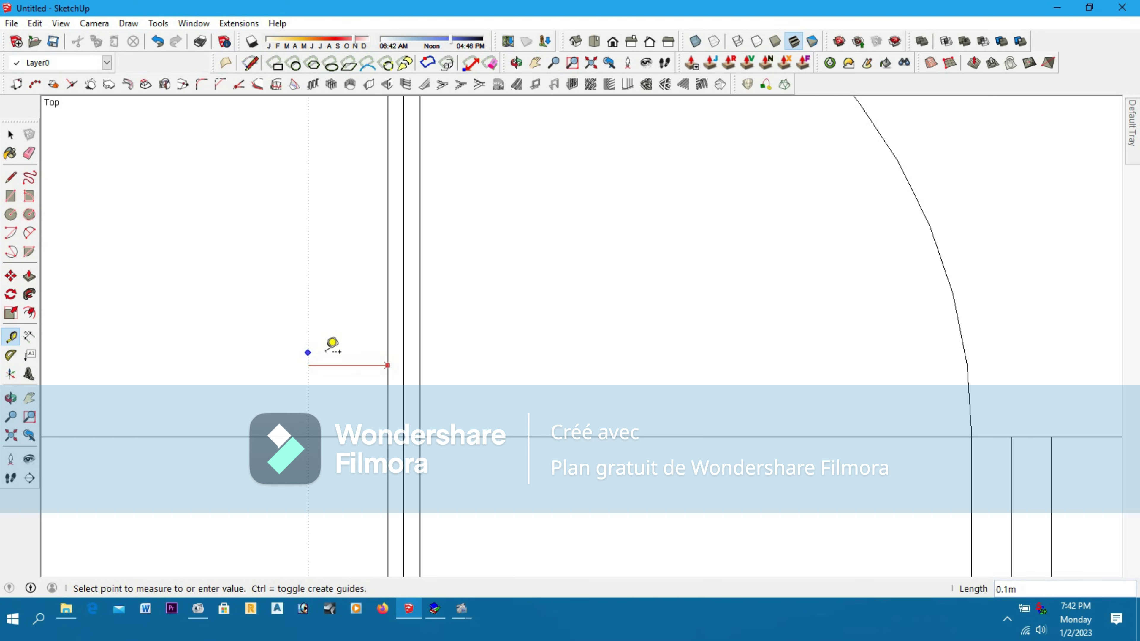
key(Return)
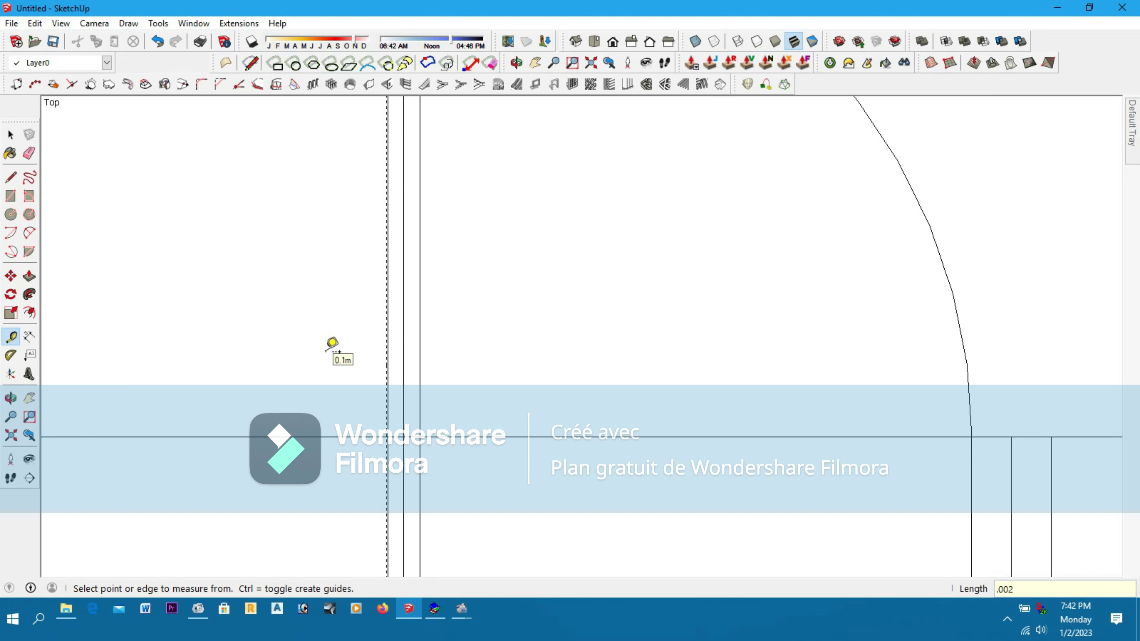
key(Return)
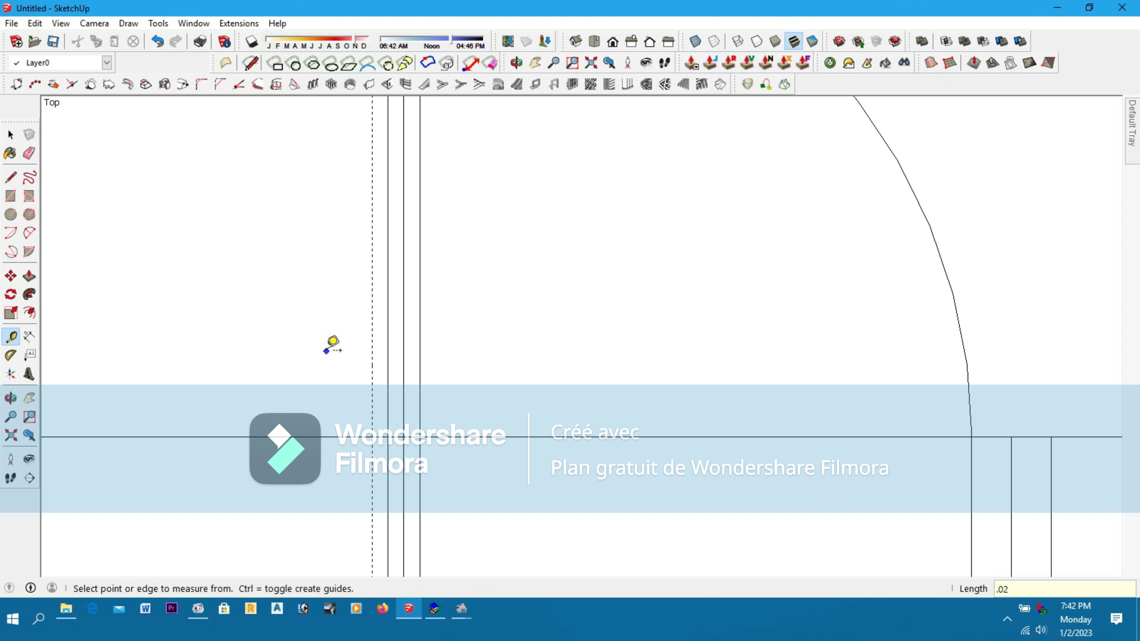
click(420, 371)
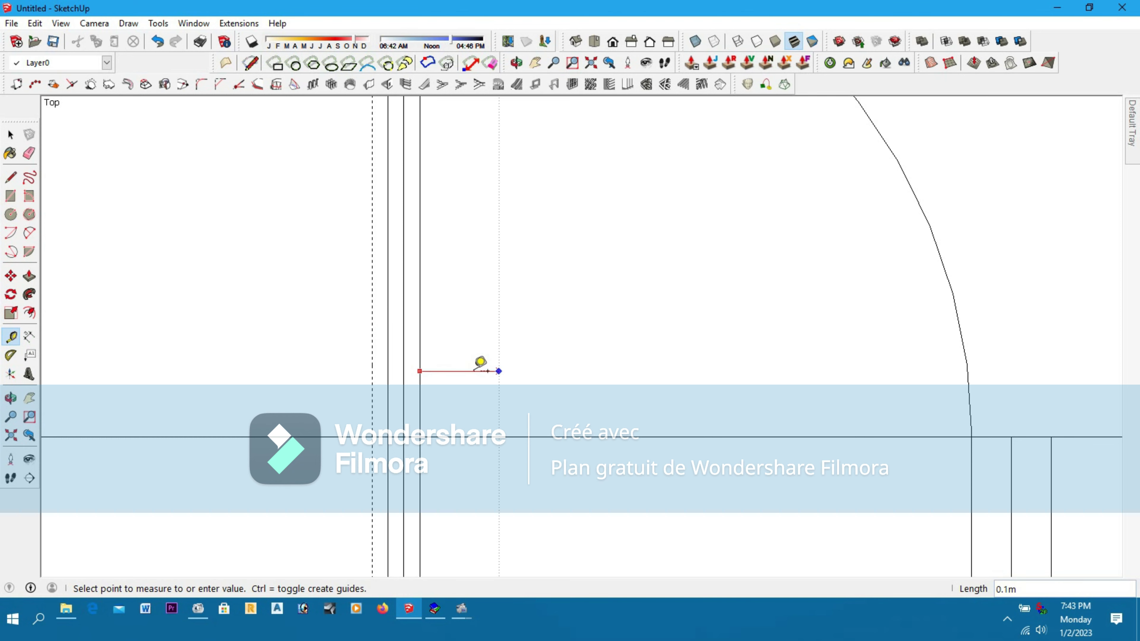
text(.02)
key(Return)
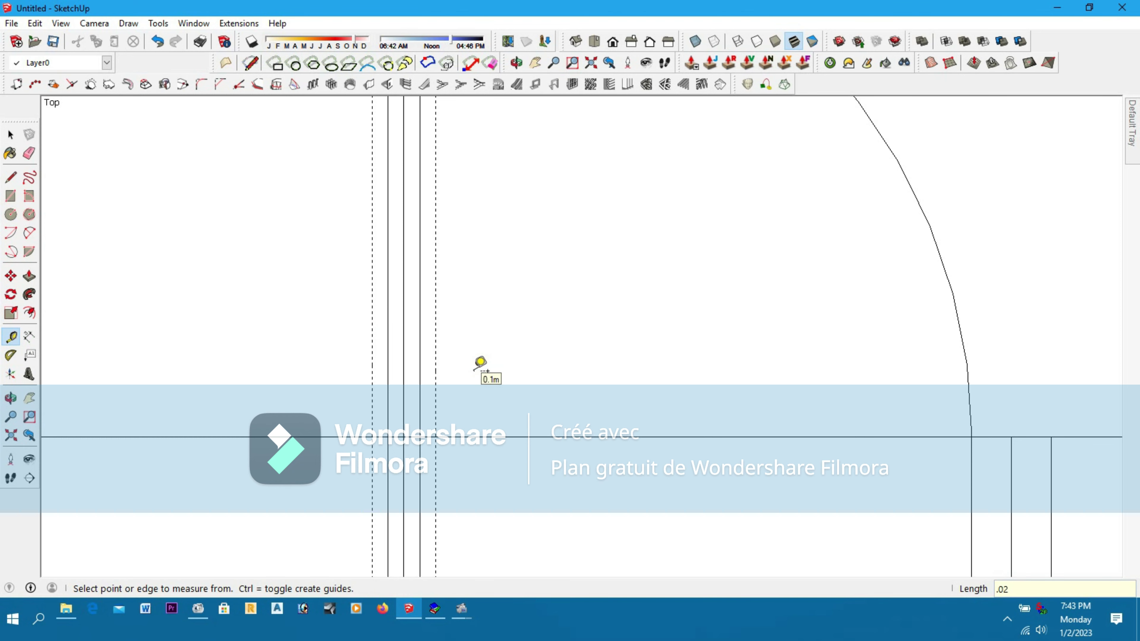
Draw a vertical line about 0.7 m long on each leaf guide, between the lower wall's inner edge and the door arc
click(11, 177)
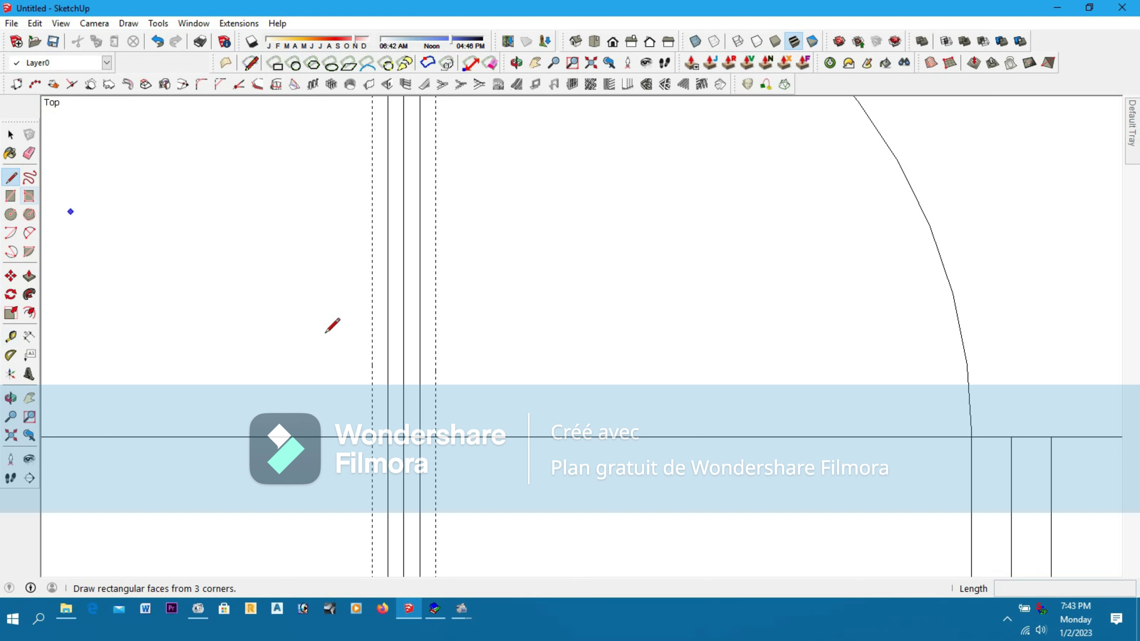
click(435, 434)
scroll(435, 434, down, 4)
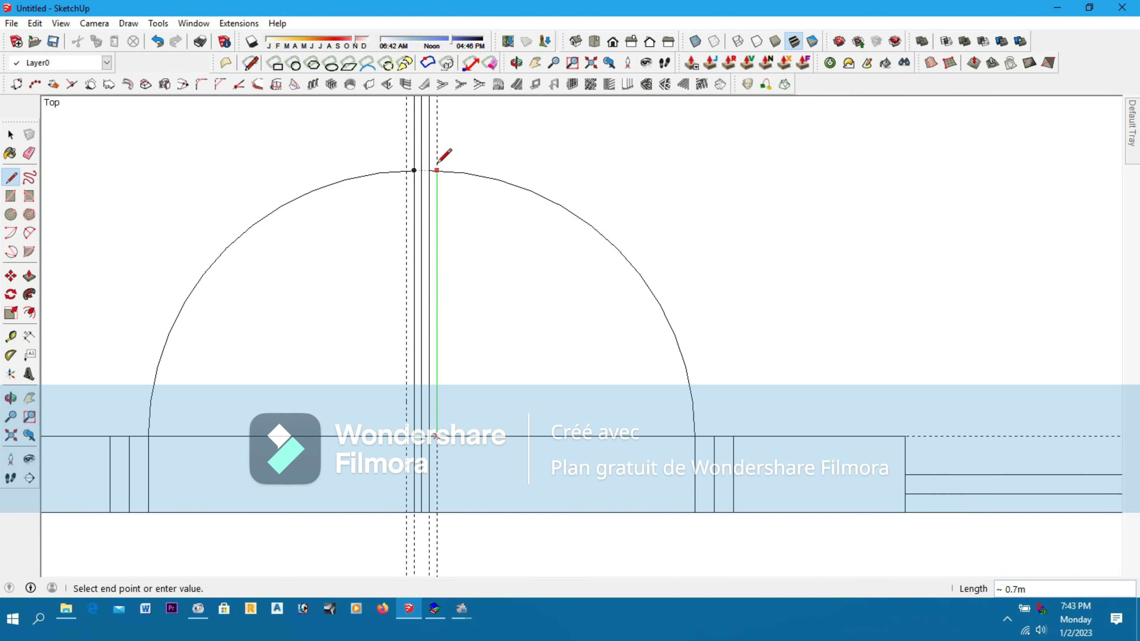
scroll(437, 170, up, 3)
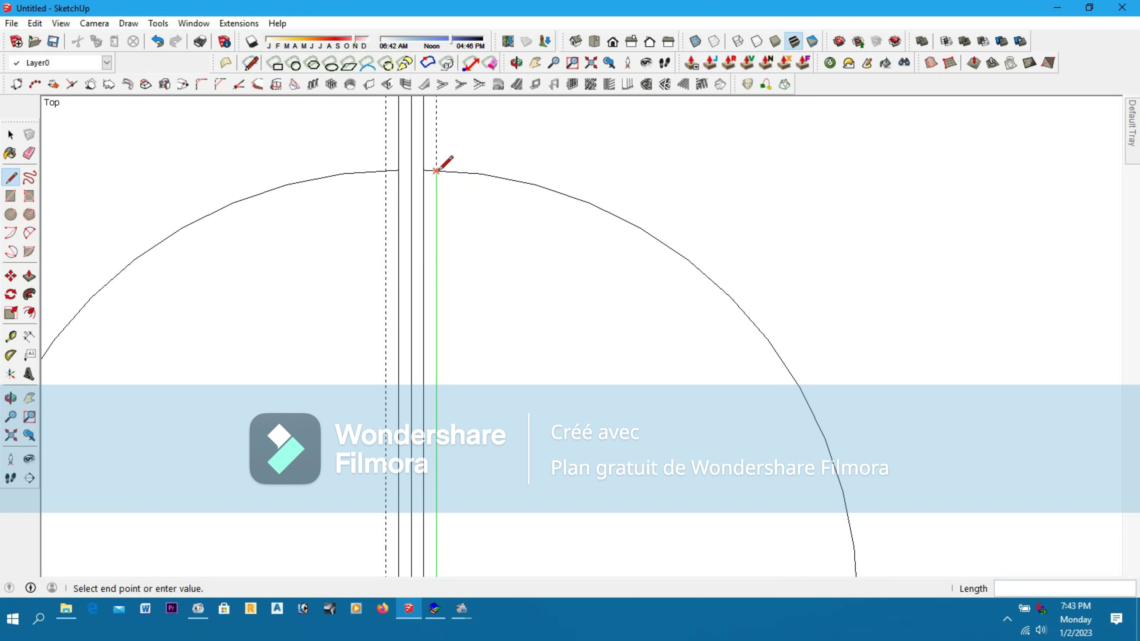
click(436, 171)
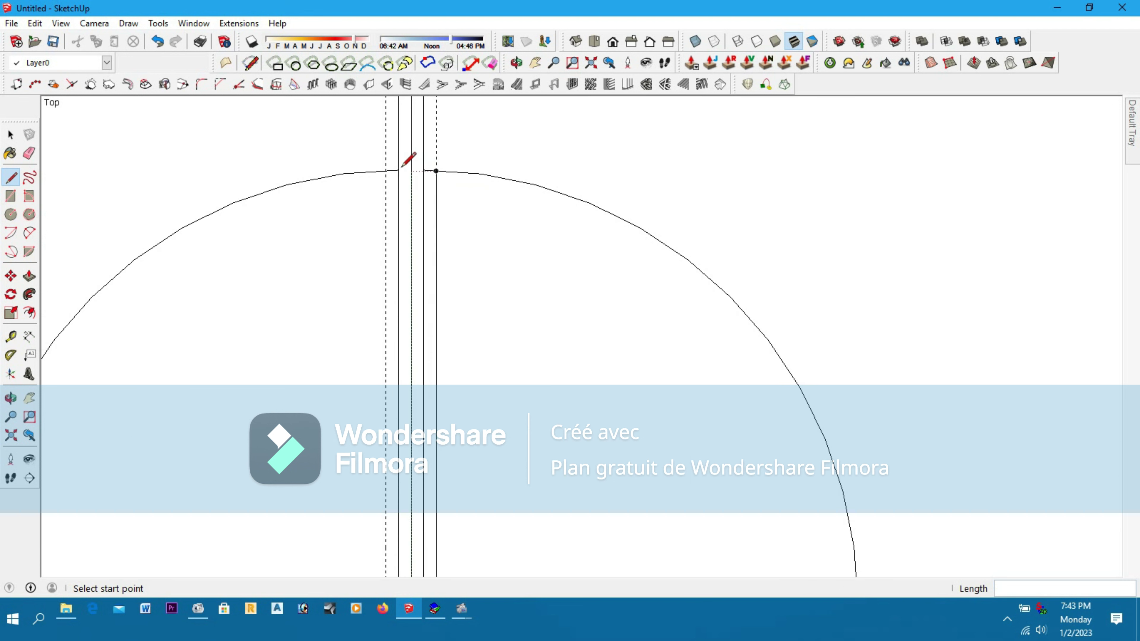
click(385, 170)
scroll(385, 171, down, 3)
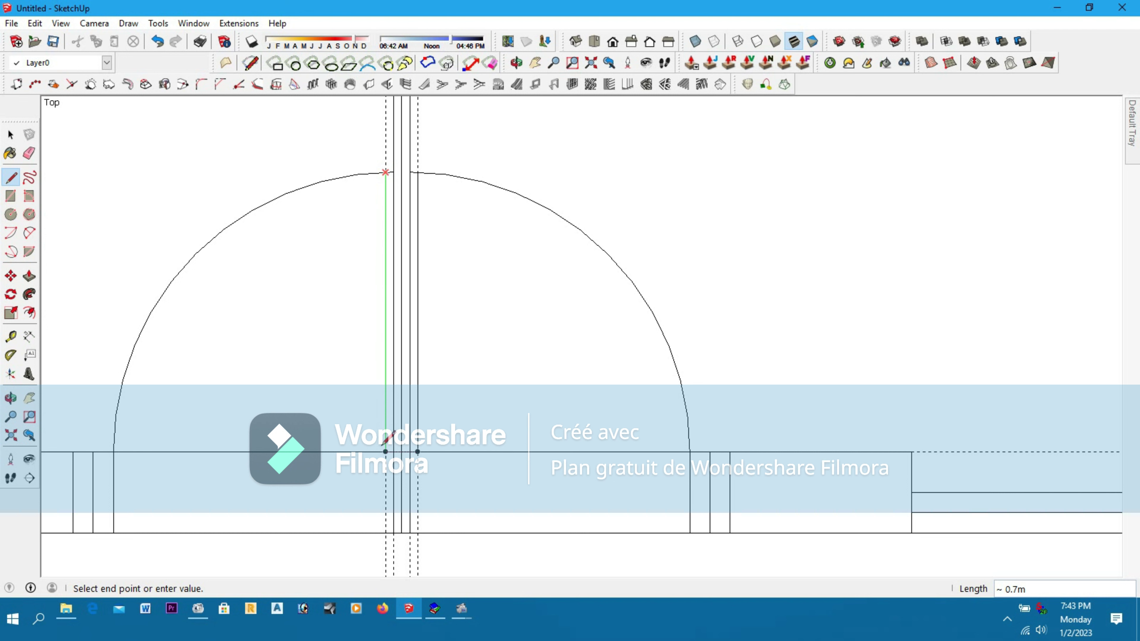
click(385, 451)
Erase the guides, the excess central lines around the door leaves, and the leftover lines across the central doorway
click(29, 153)
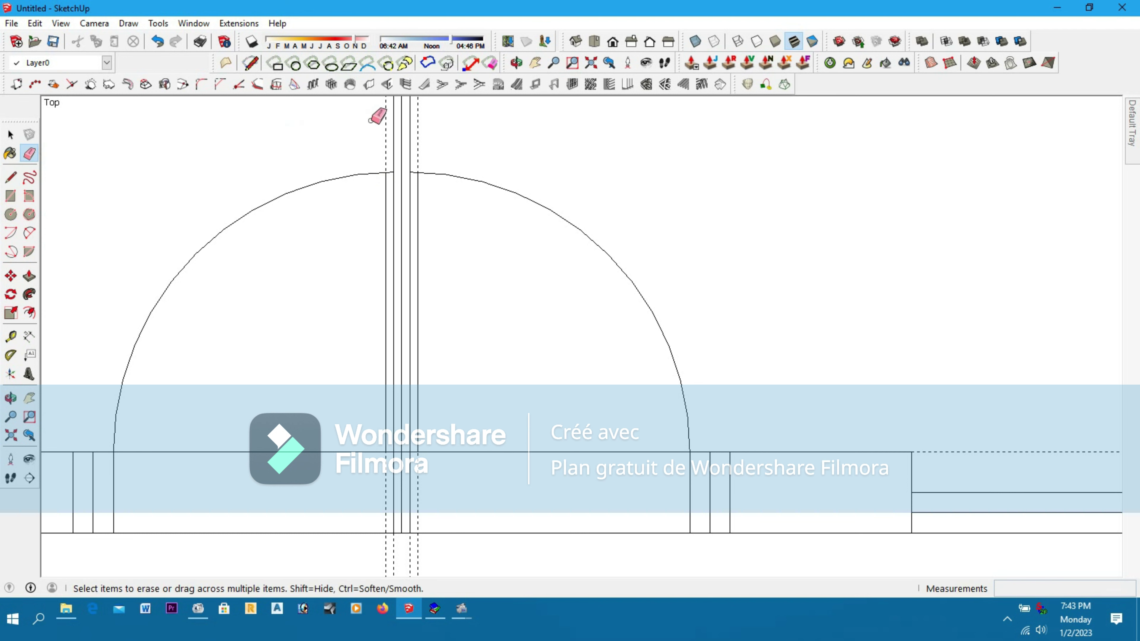
drag(431, 126, 335, 131)
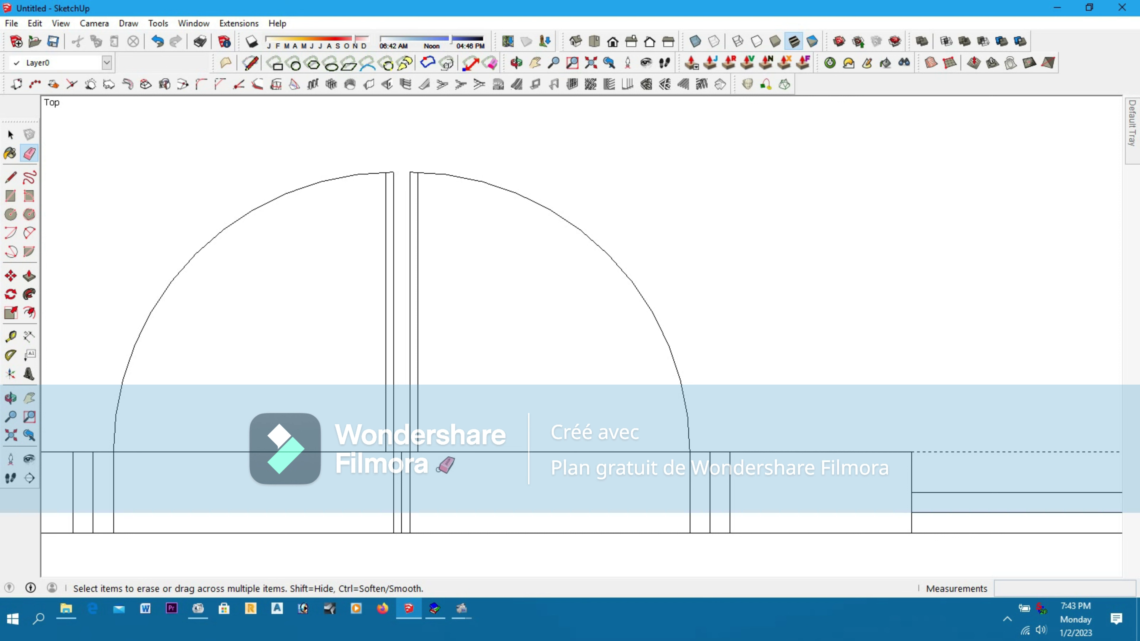
scroll(412, 449, up, 3)
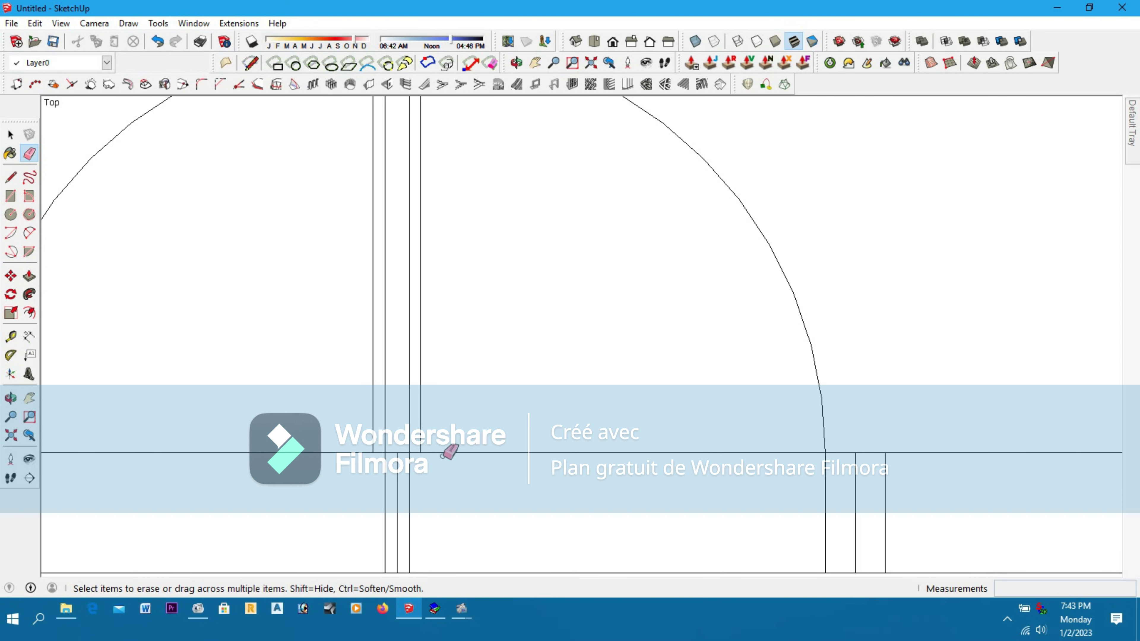
scroll(457, 439, down, 4)
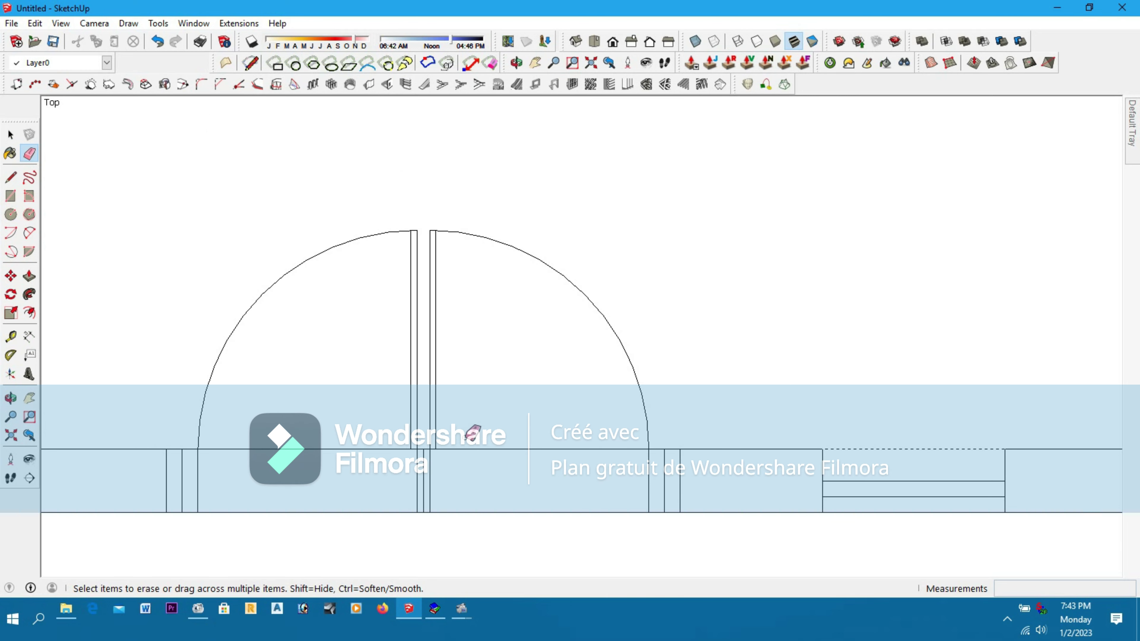
mouse_move(427, 484)
mouse_down()
mouse_move(407, 485)
mouse_move(449, 477)
mouse_up()
click(509, 450)
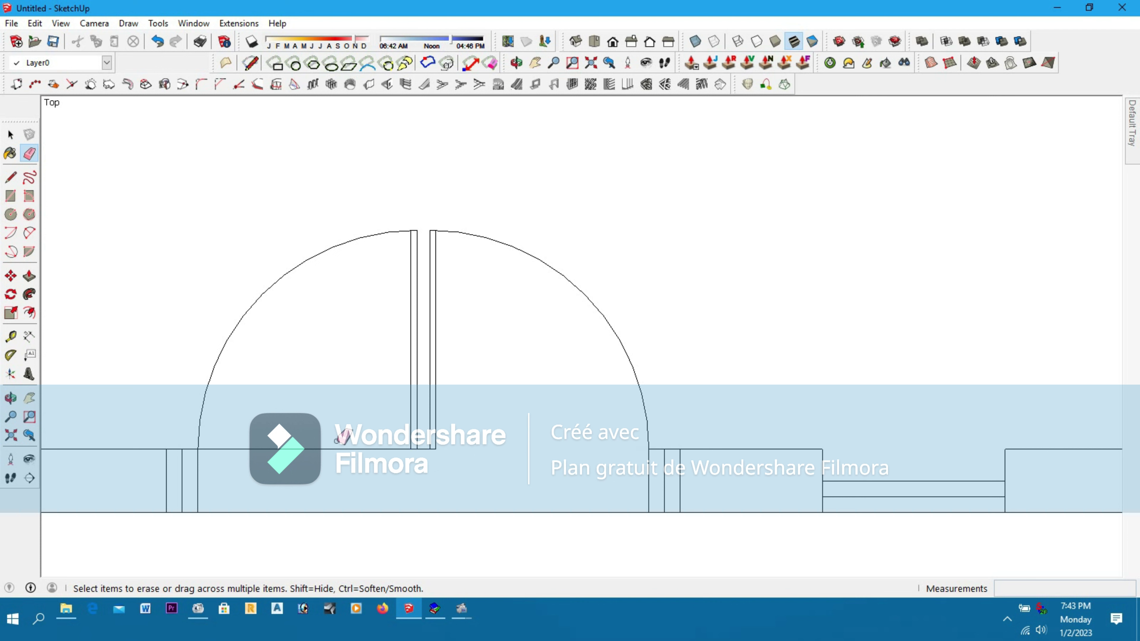
scroll(480, 454, down, 2)
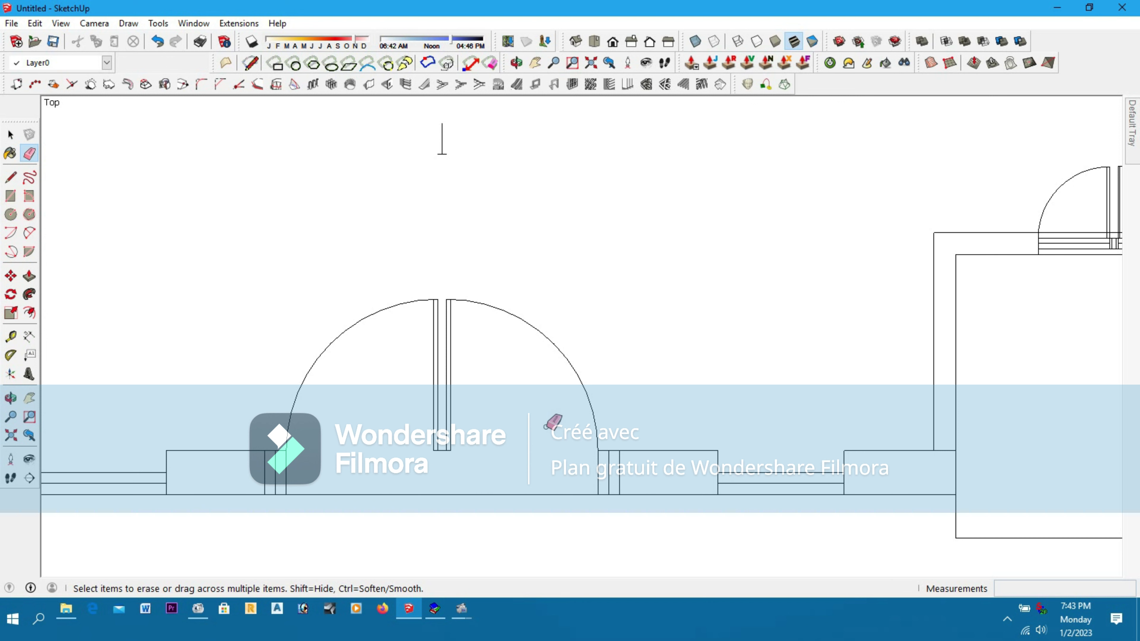
Move the short edge at the foot of the two door leaves 0.2 m down to the lower wall's outer edge
key(space)
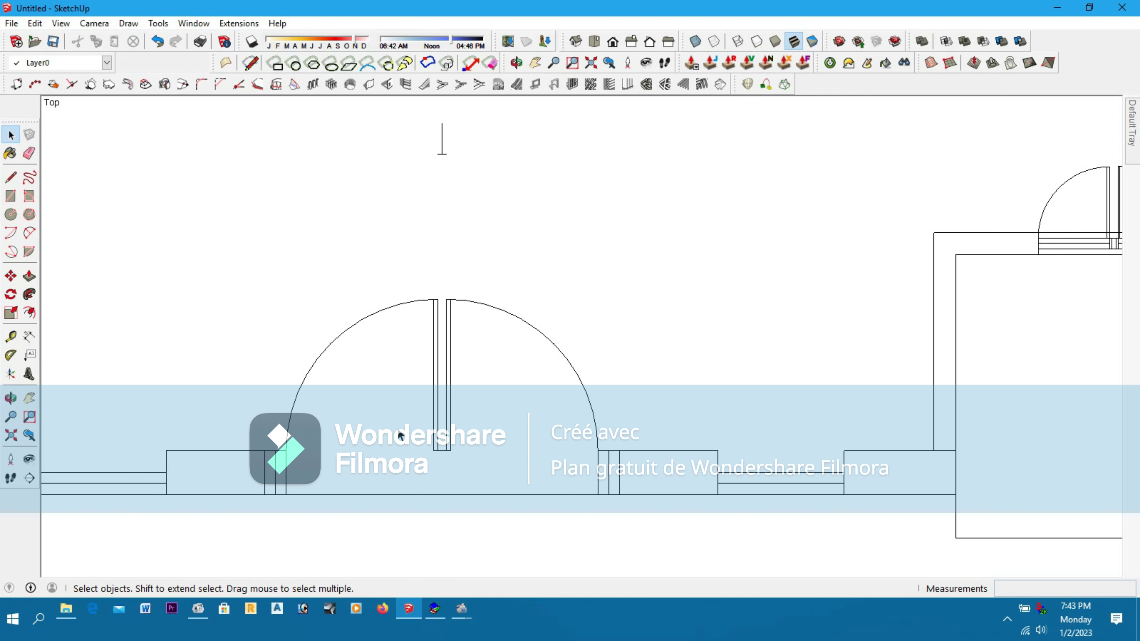
key(ctrl+z)
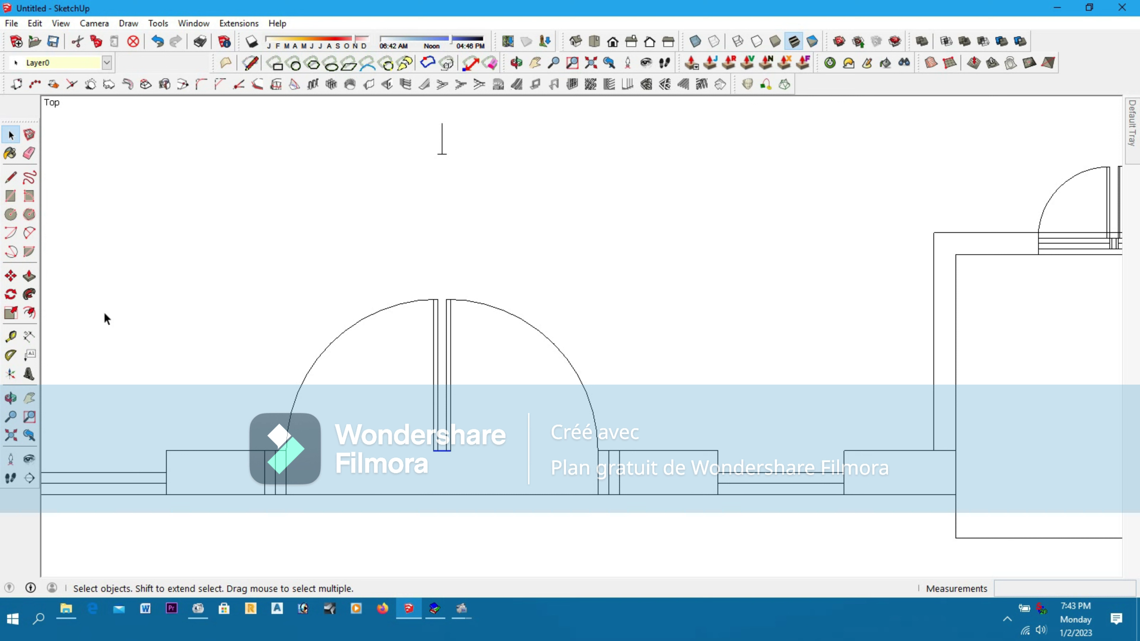
click(11, 277)
drag(428, 443, 431, 486)
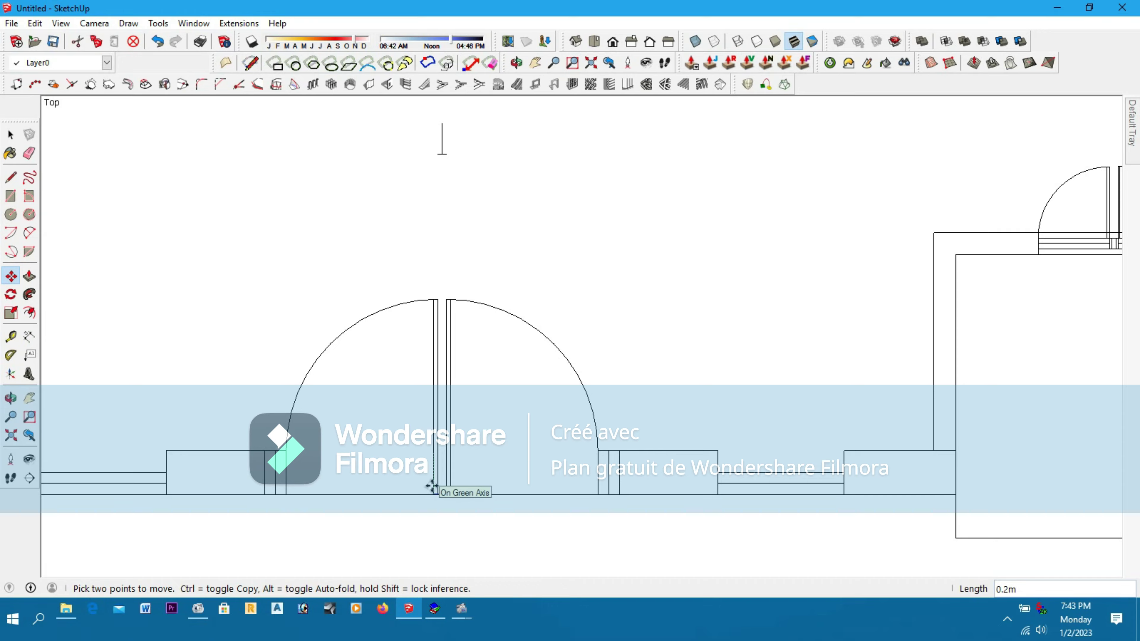
click(432, 487)
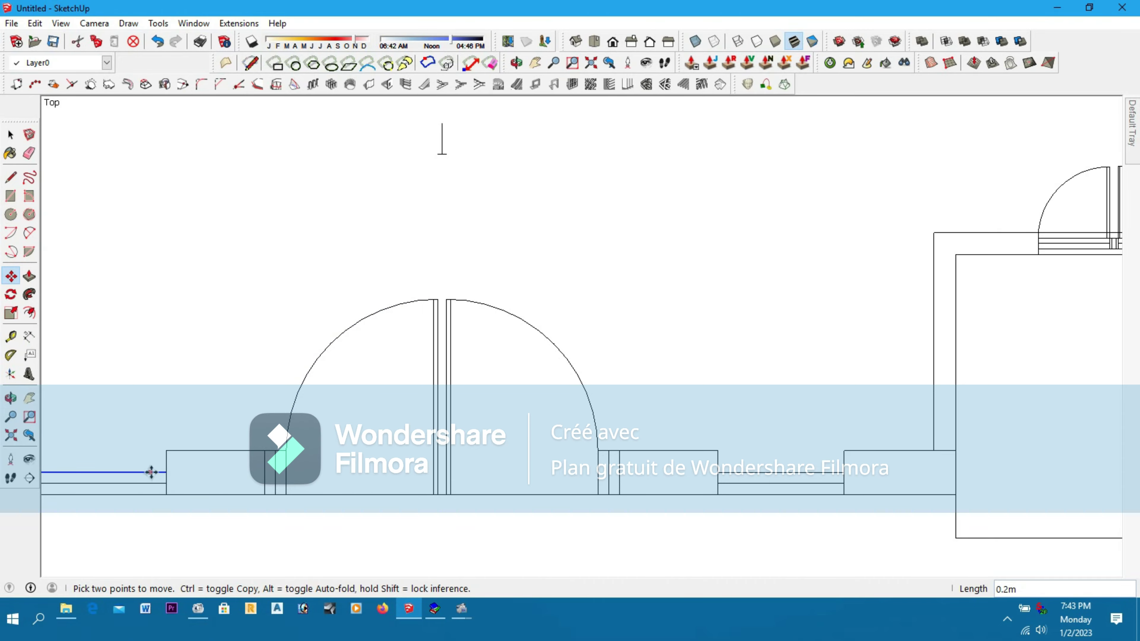
Erase the surplus vertical line farthest from the opening in each of the two wall blocks beside the central doorway
scroll(710, 381, down, 2)
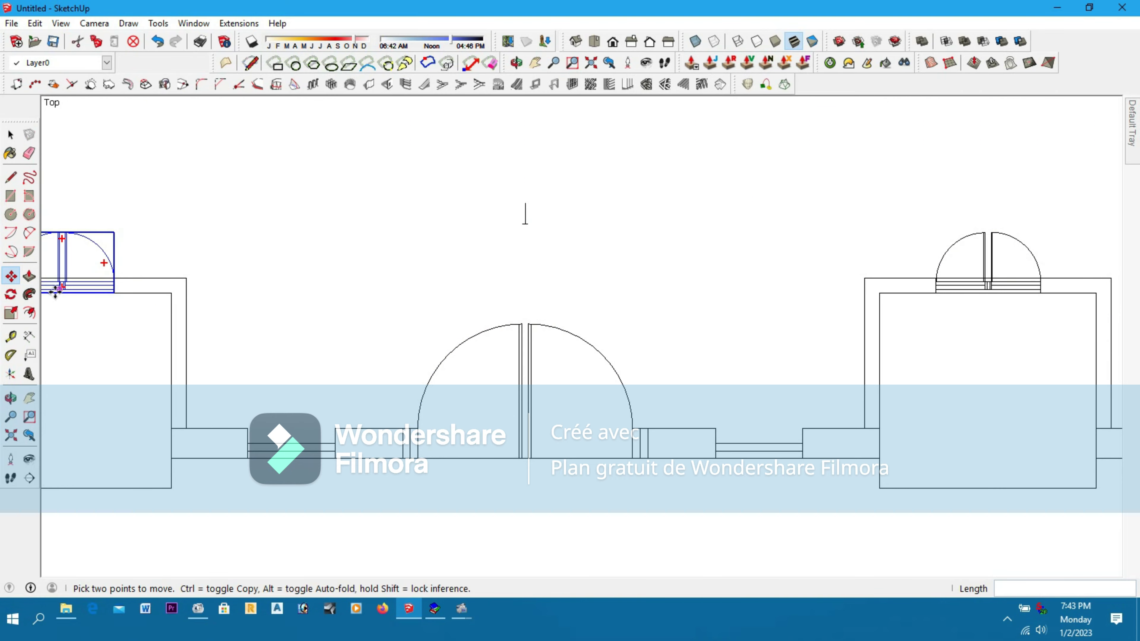
click(33, 156)
click(646, 446)
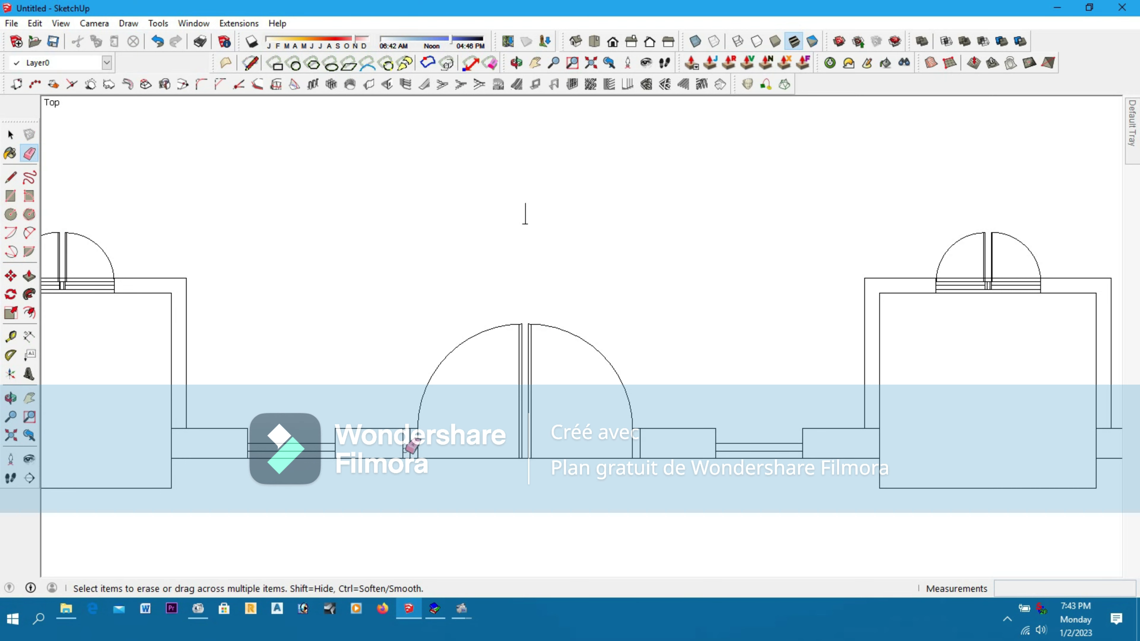
scroll(557, 371, down, 8)
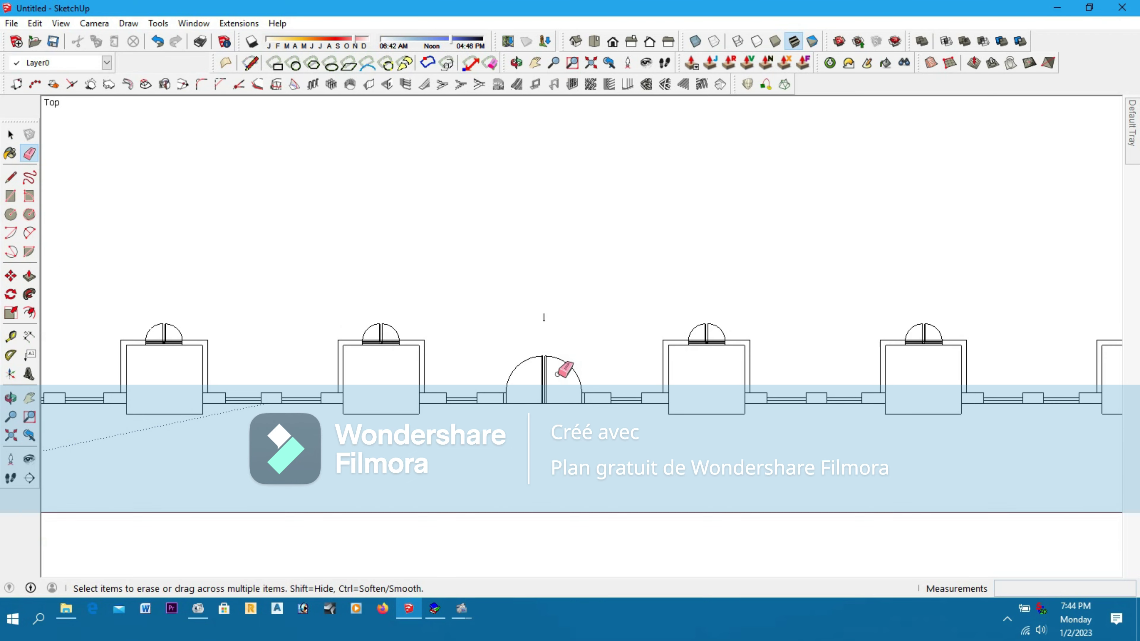
scroll(702, 333, down, 2)
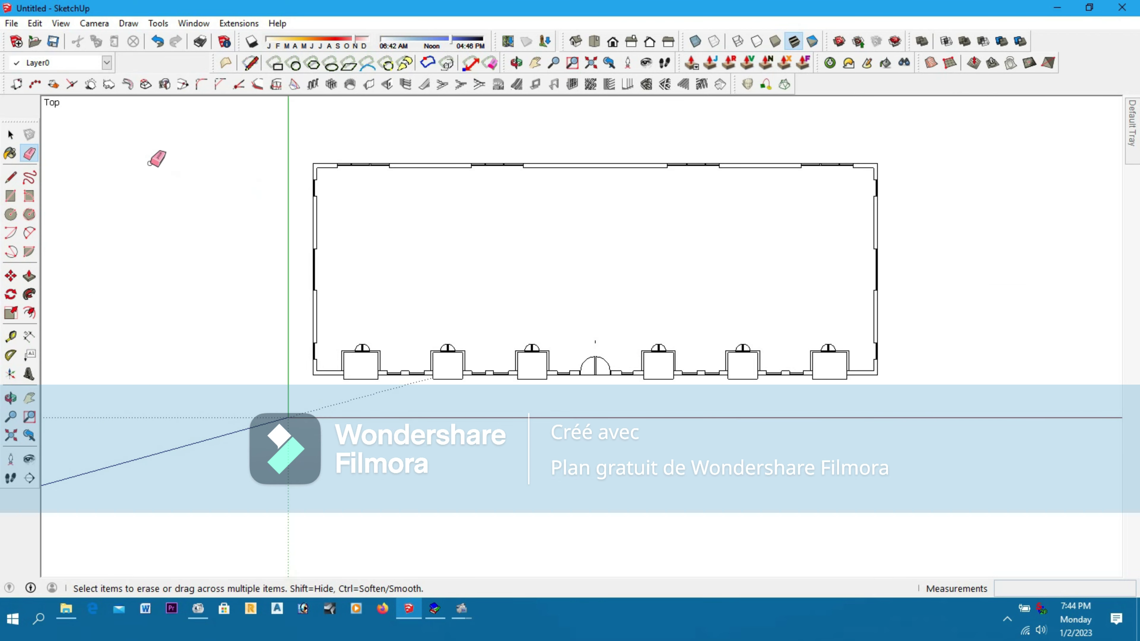
click(9, 135)
click(10, 135)
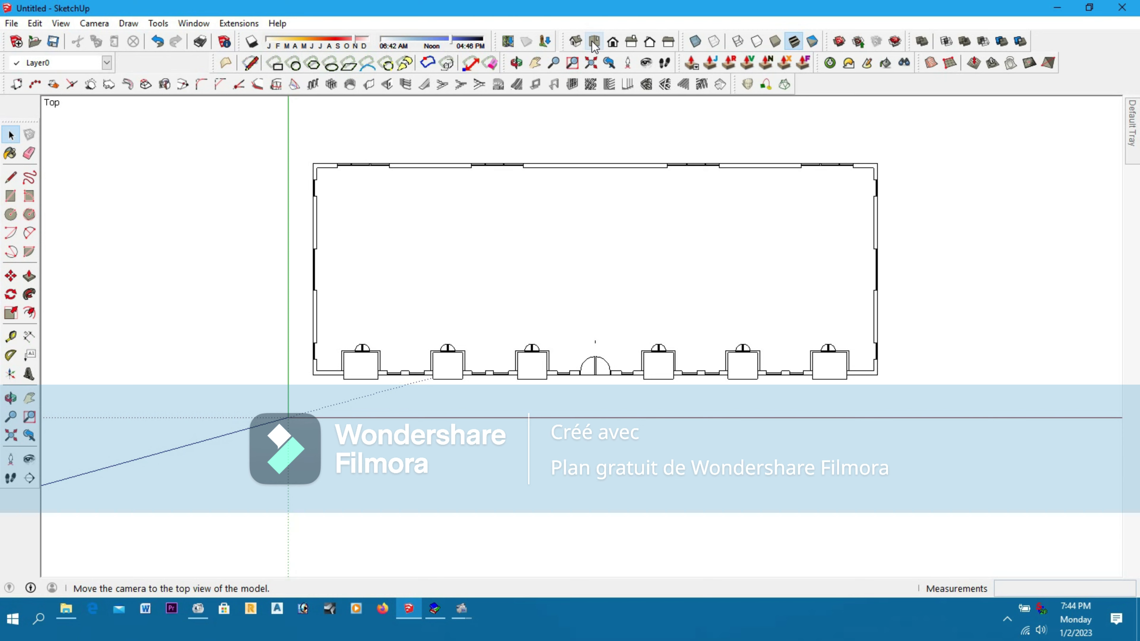
Draw a rectangle about 1.9 m by 0.5 m around the foot of the leftmost entrance box, starting at the lower wall's inner edge
scroll(510, 279, down, 6)
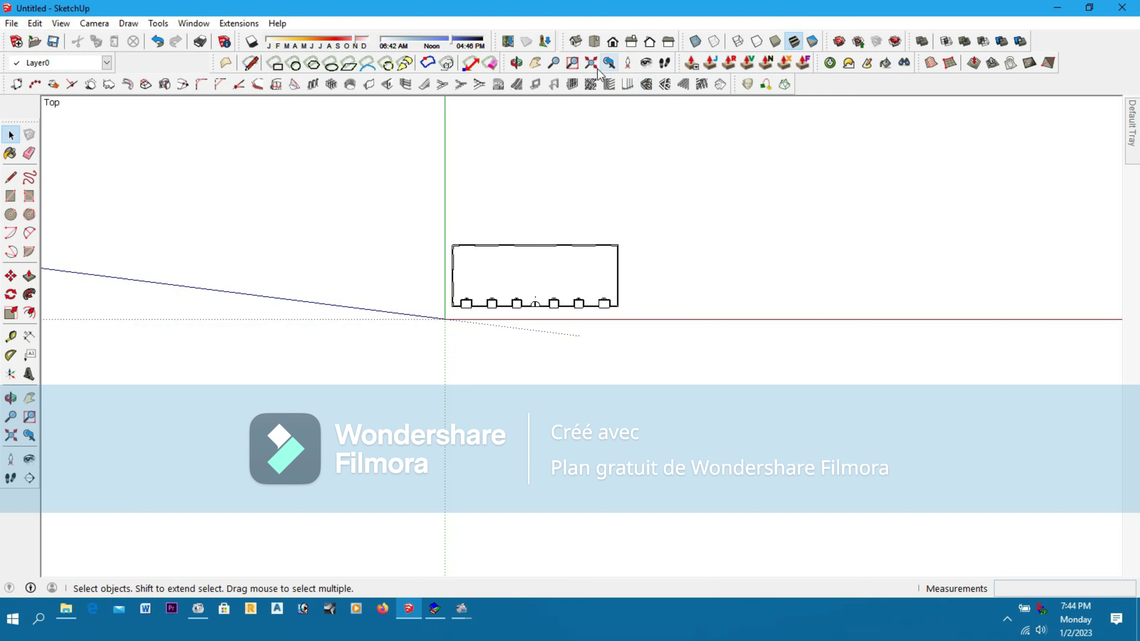
click(590, 64)
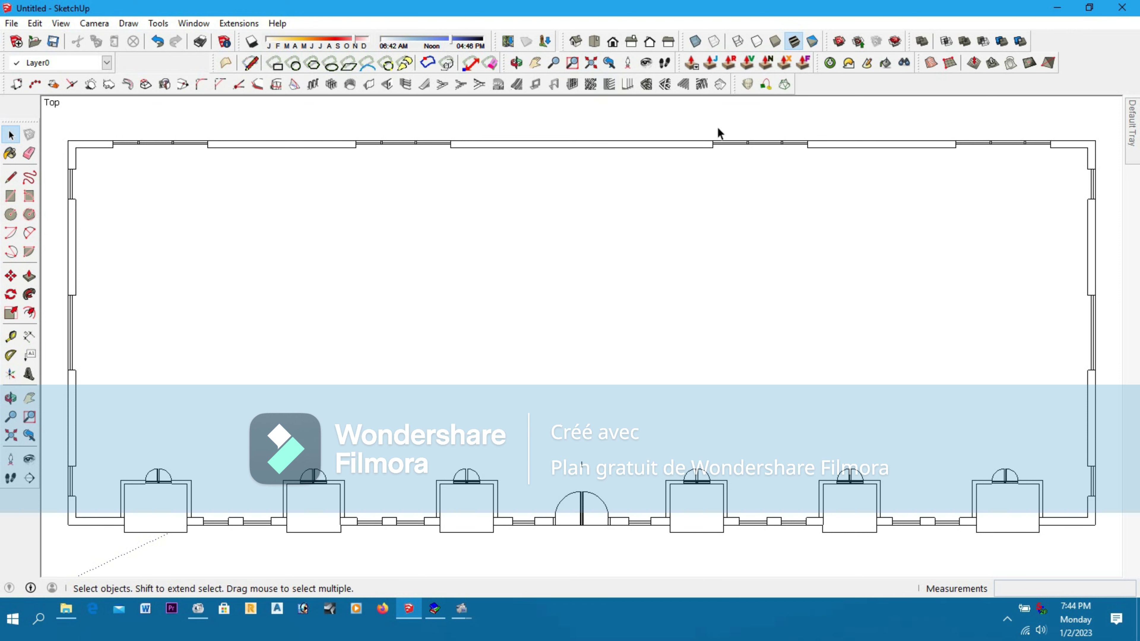
click(11, 197)
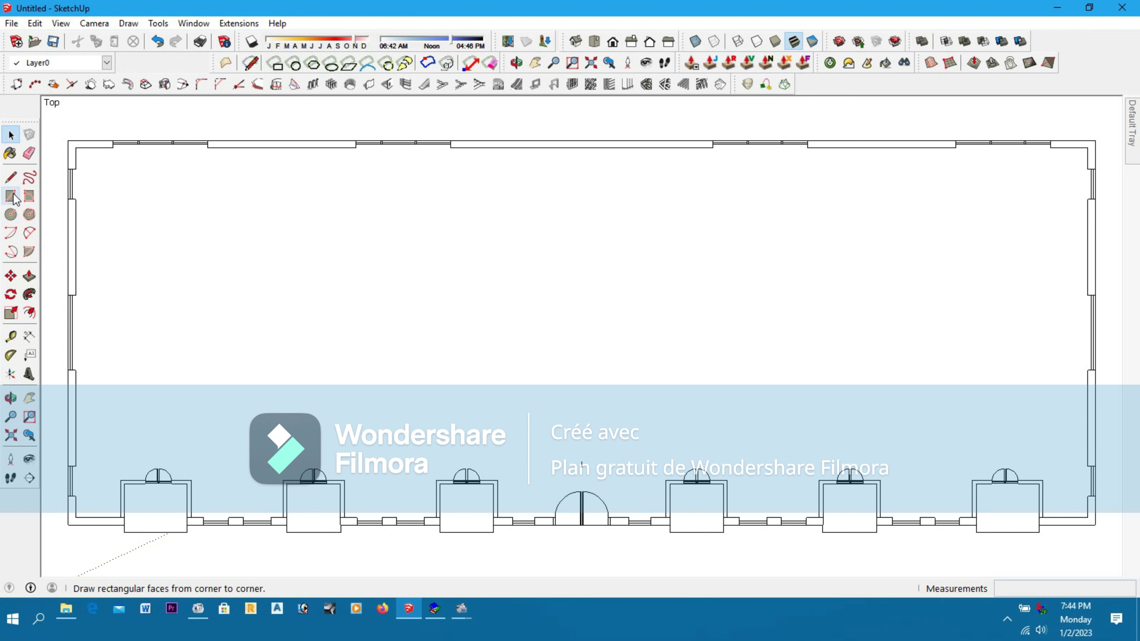
scroll(131, 543, up, 2)
scroll(135, 539, up, 2)
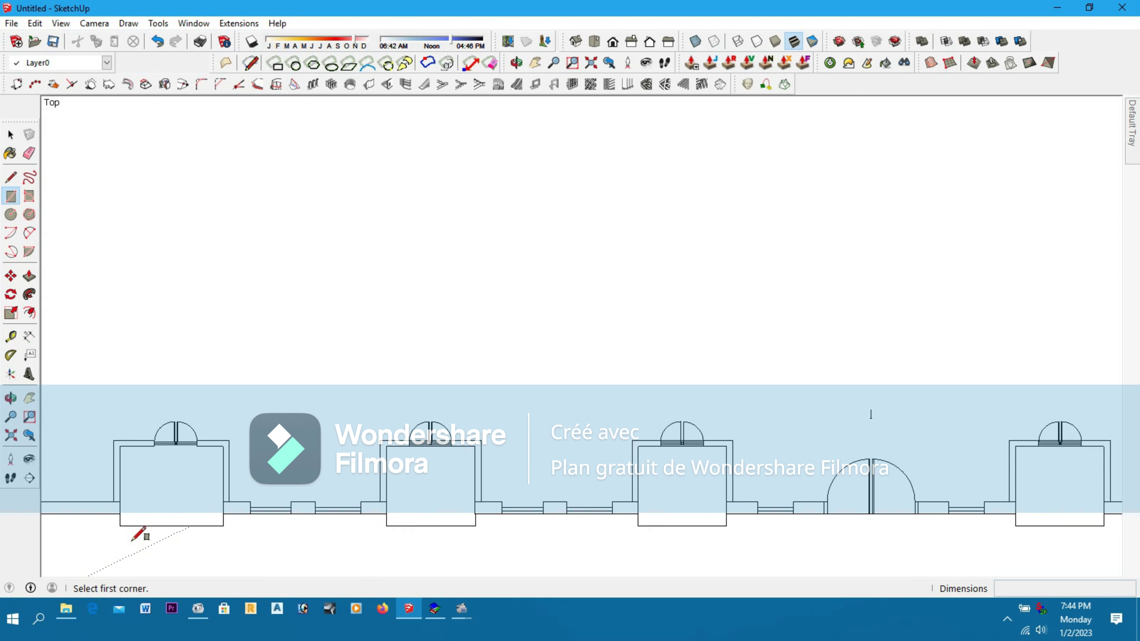
click(111, 495)
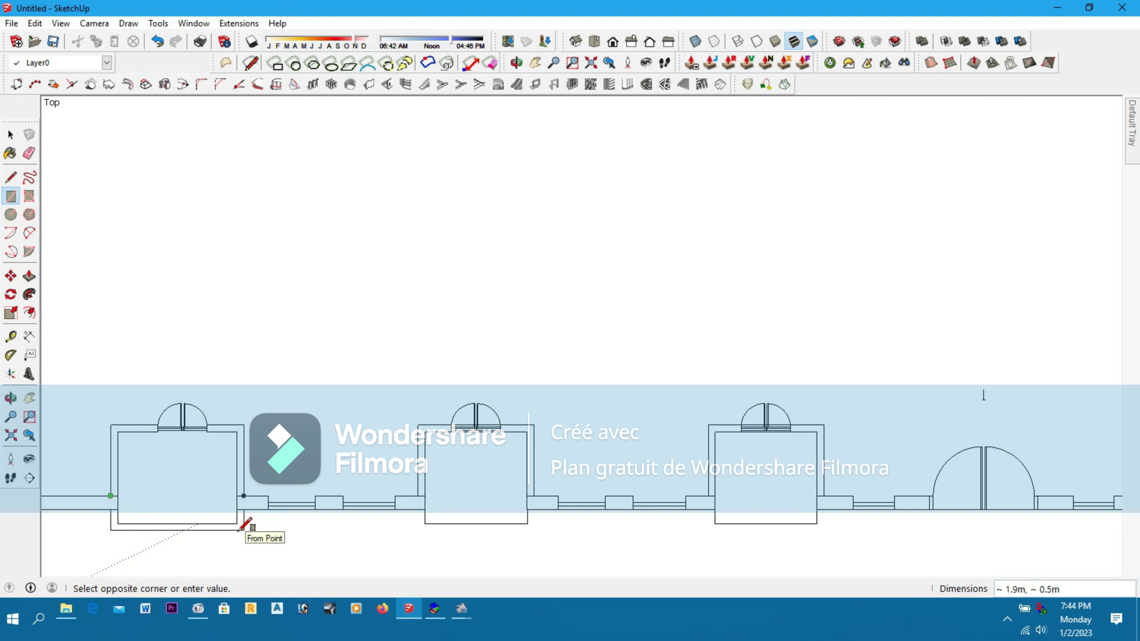
click(242, 530)
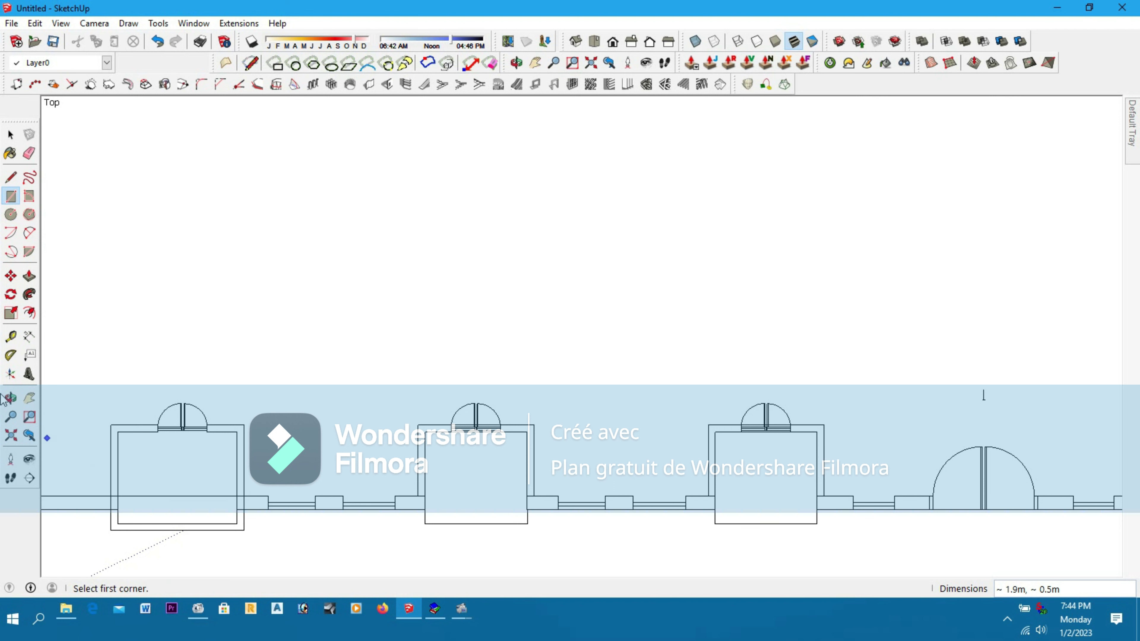
Place a horizontal guide along the bottom edge of the new rectangle at the leftmost entrance box
click(12, 338)
scroll(238, 536, up, 3)
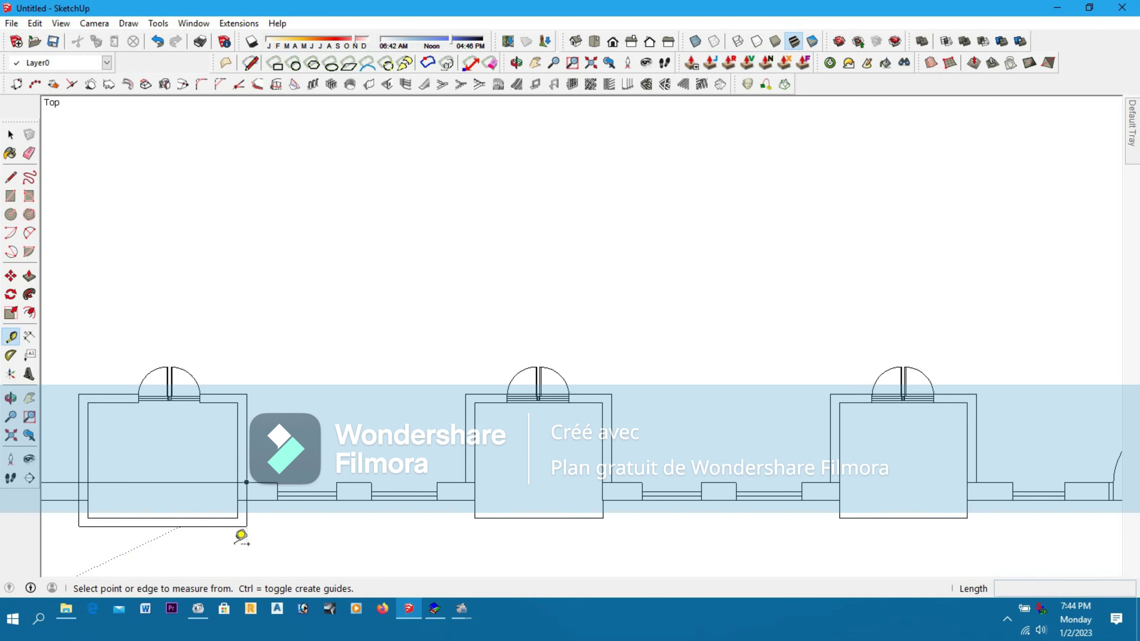
click(224, 523)
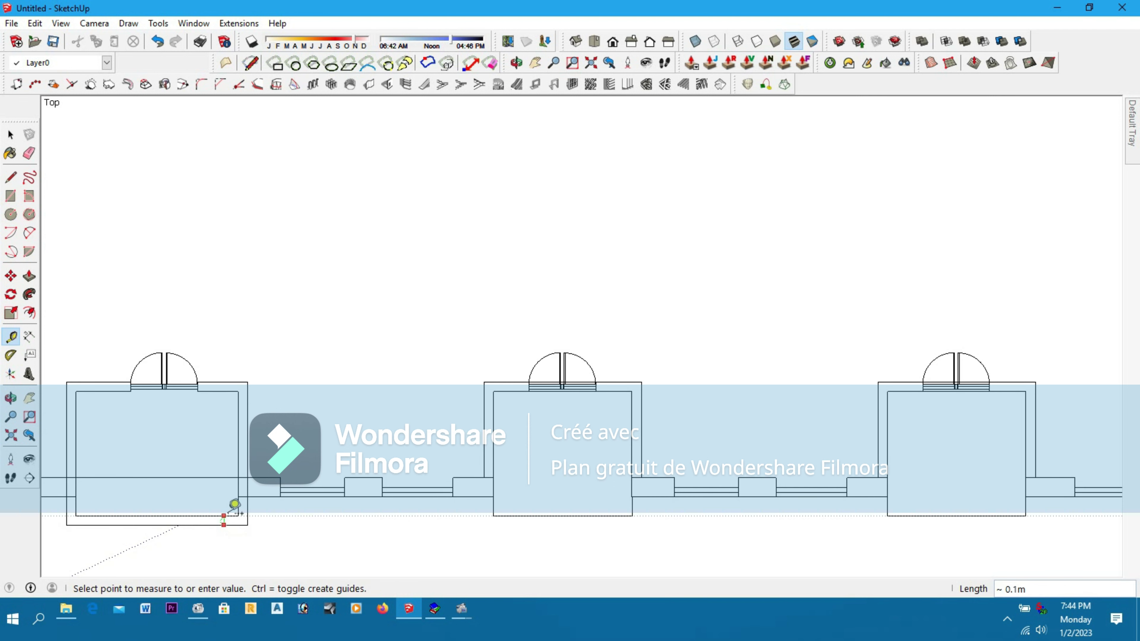
click(235, 520)
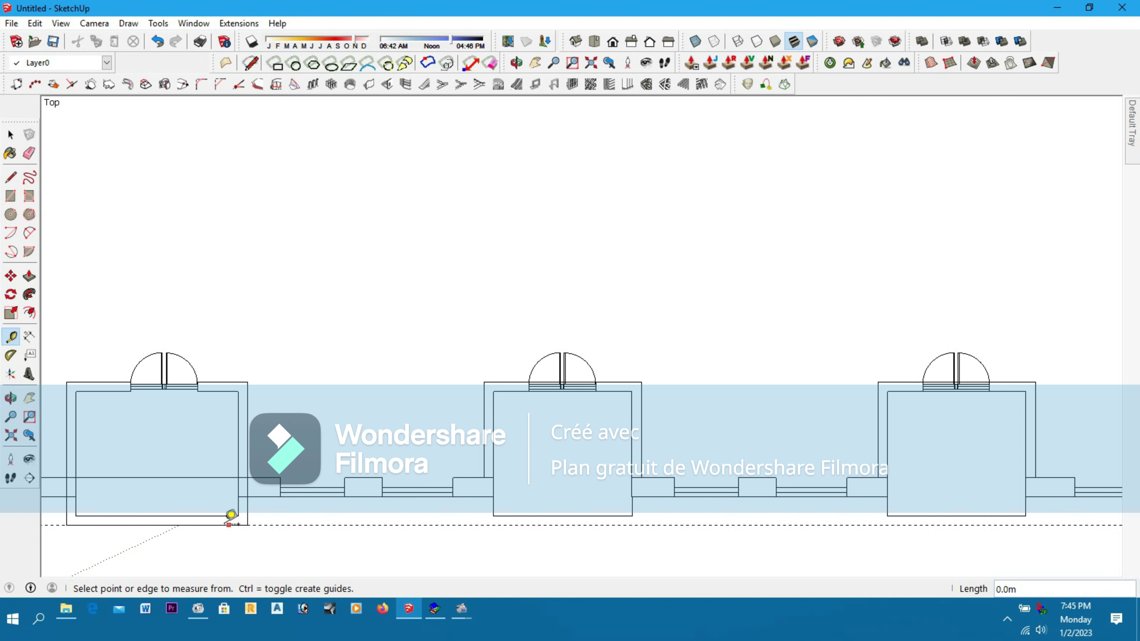
Draw a rectangle about 1.6 m by 0.5 m around the foot of the second and third boxes from the left, down to the guide
click(10, 196)
click(484, 476)
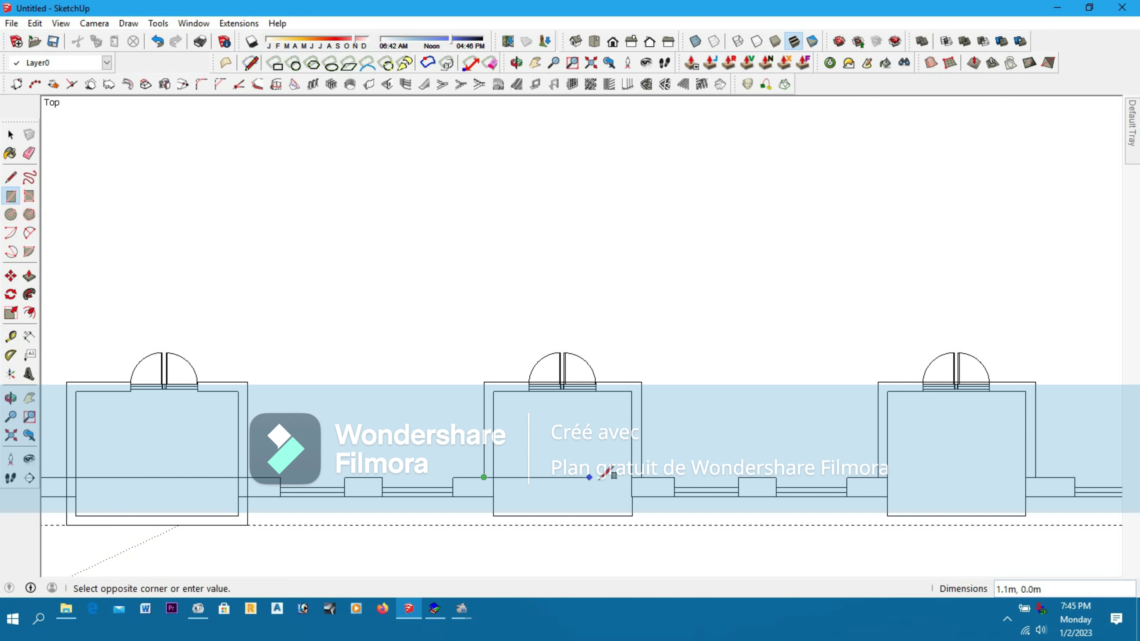
click(641, 525)
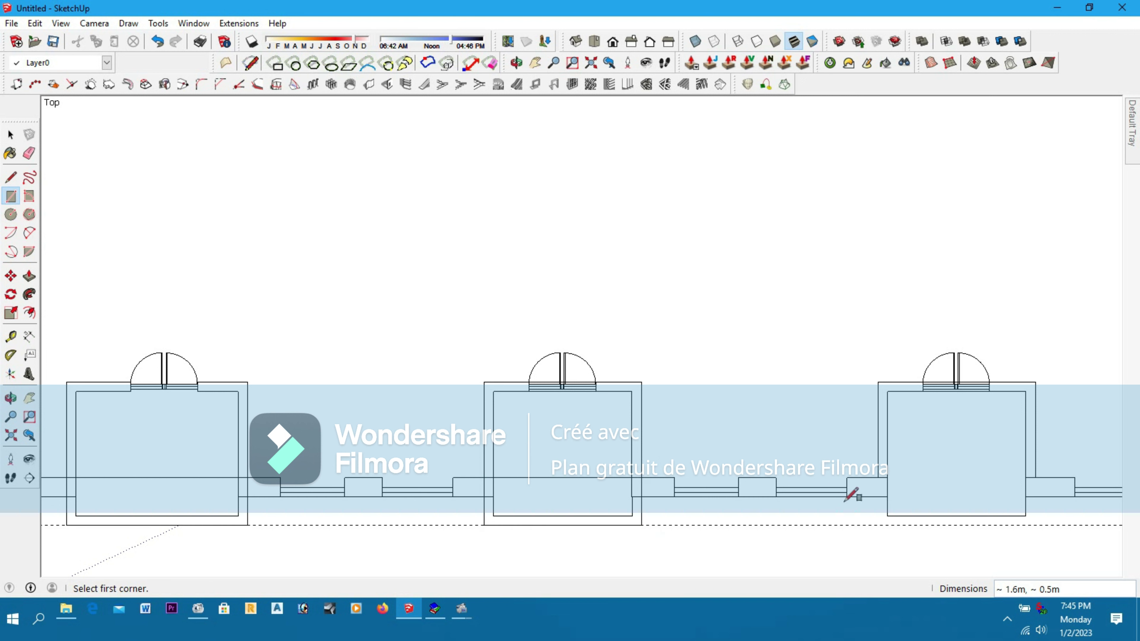
click(877, 477)
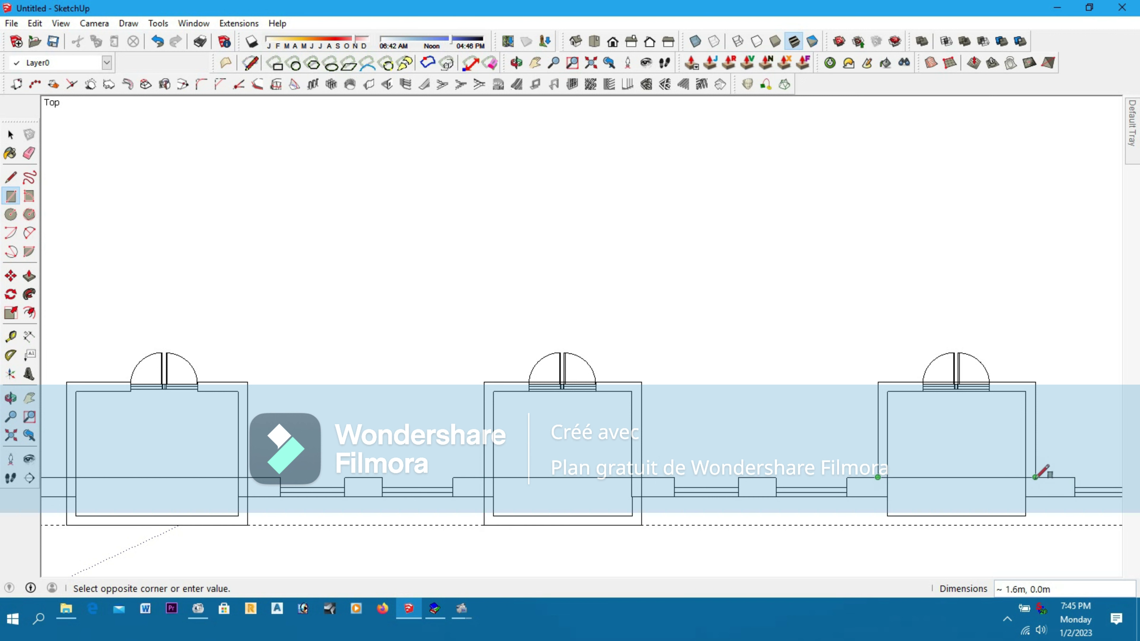
click(1035, 525)
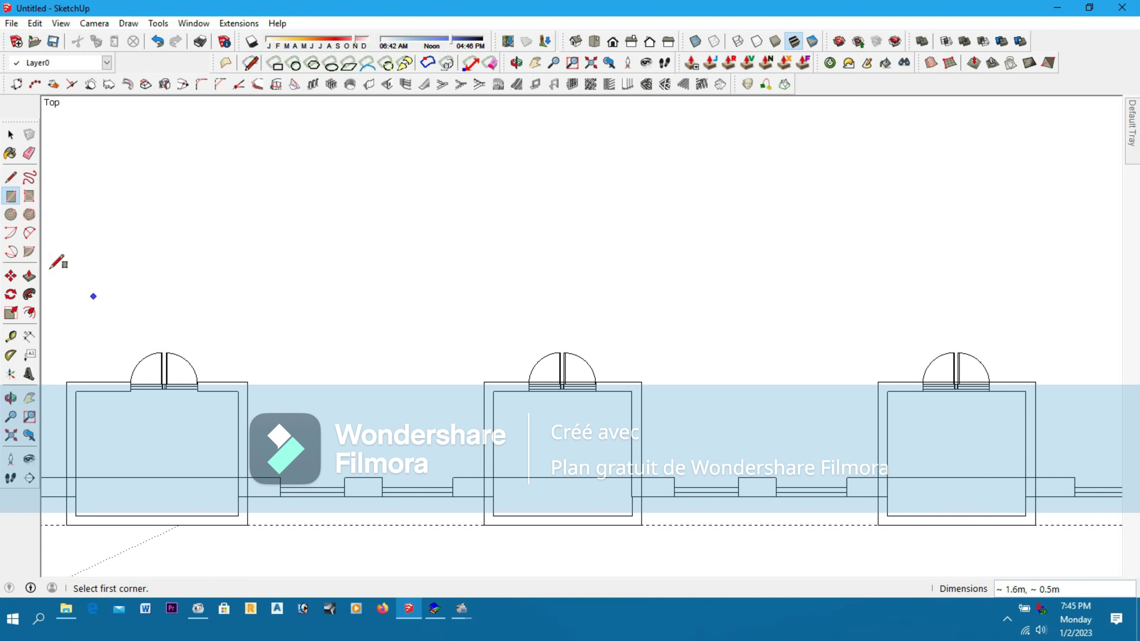
Erase the hall wall lines crossing the interior and side walls of the leftmost entrance box
click(29, 154)
click(191, 479)
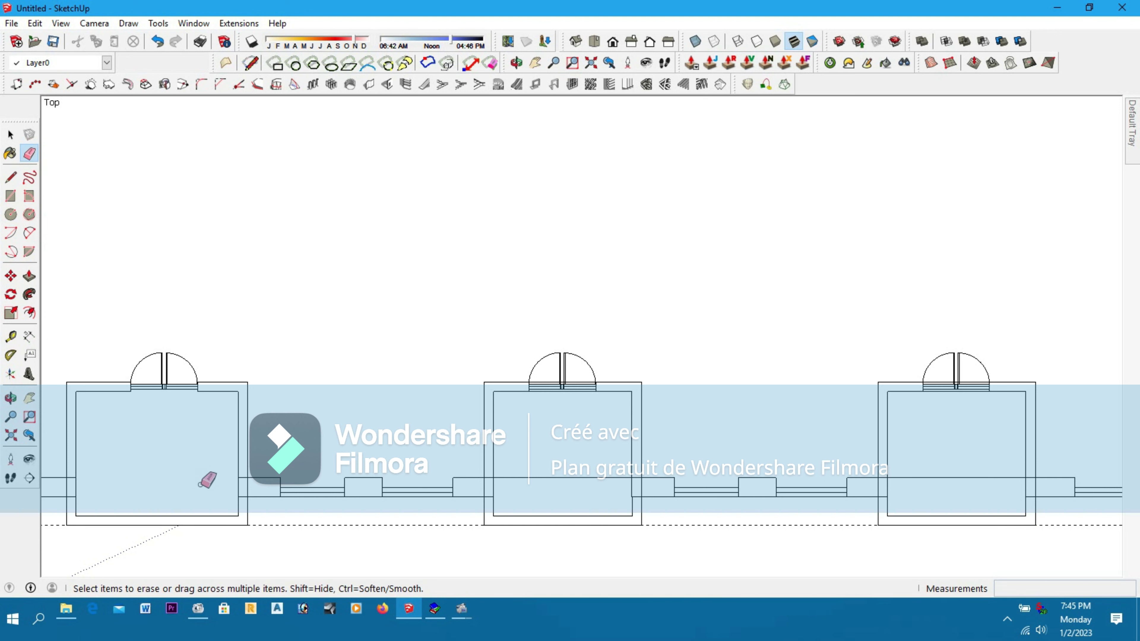
scroll(247, 483, up, 3)
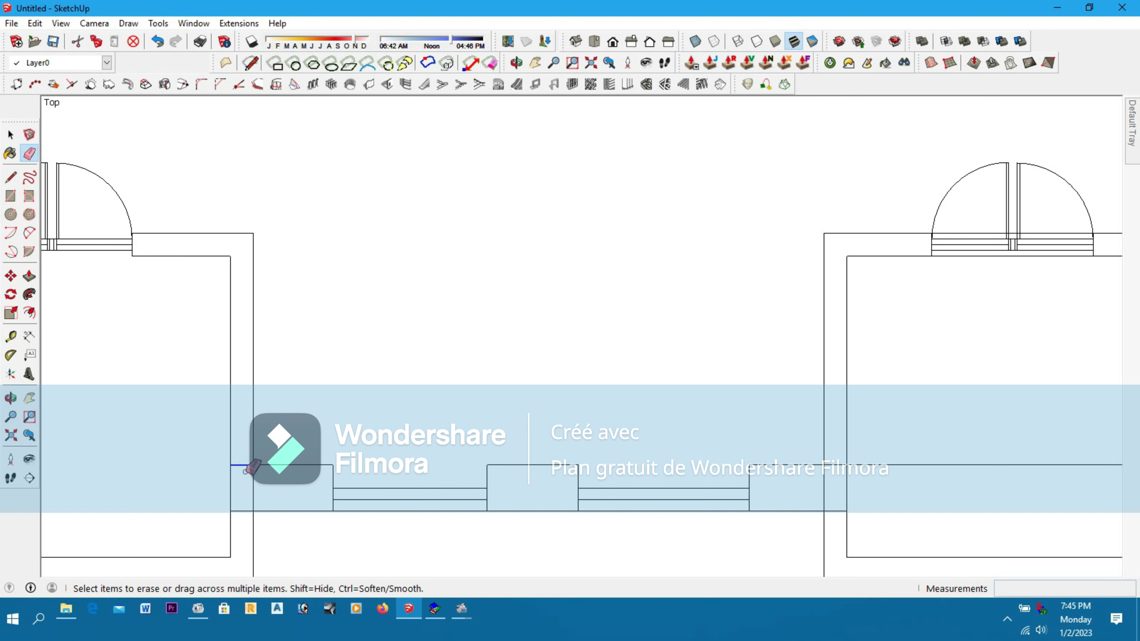
scroll(287, 373, down, 1)
scroll(293, 370, down, 2)
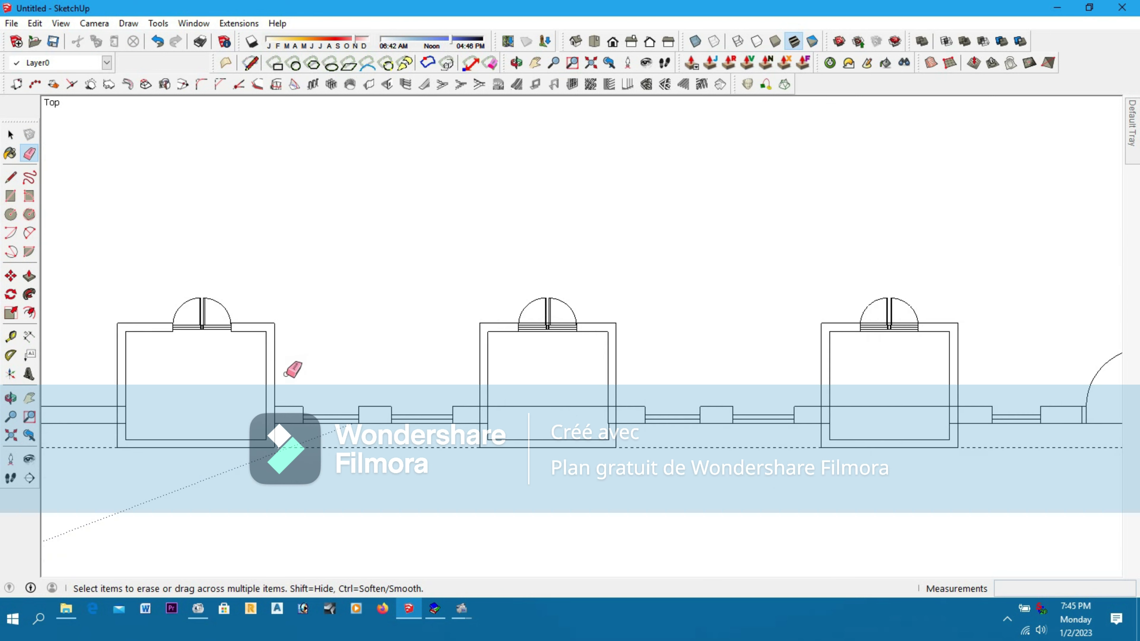
scroll(122, 411, up, 5)
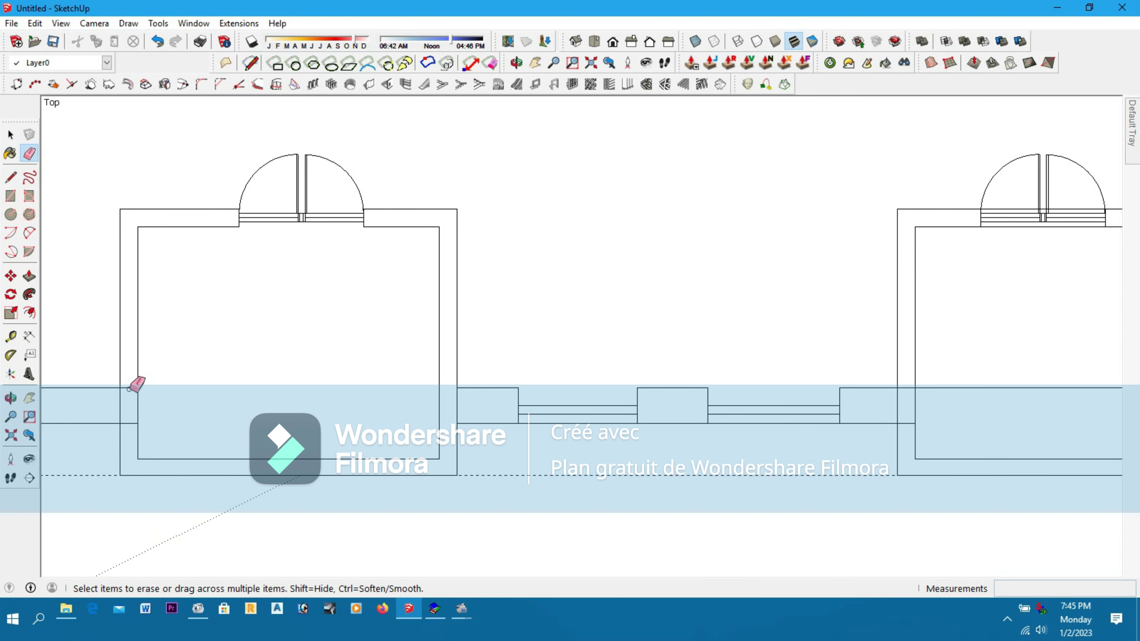
drag(129, 389, 136, 438)
scroll(142, 424, down, 3)
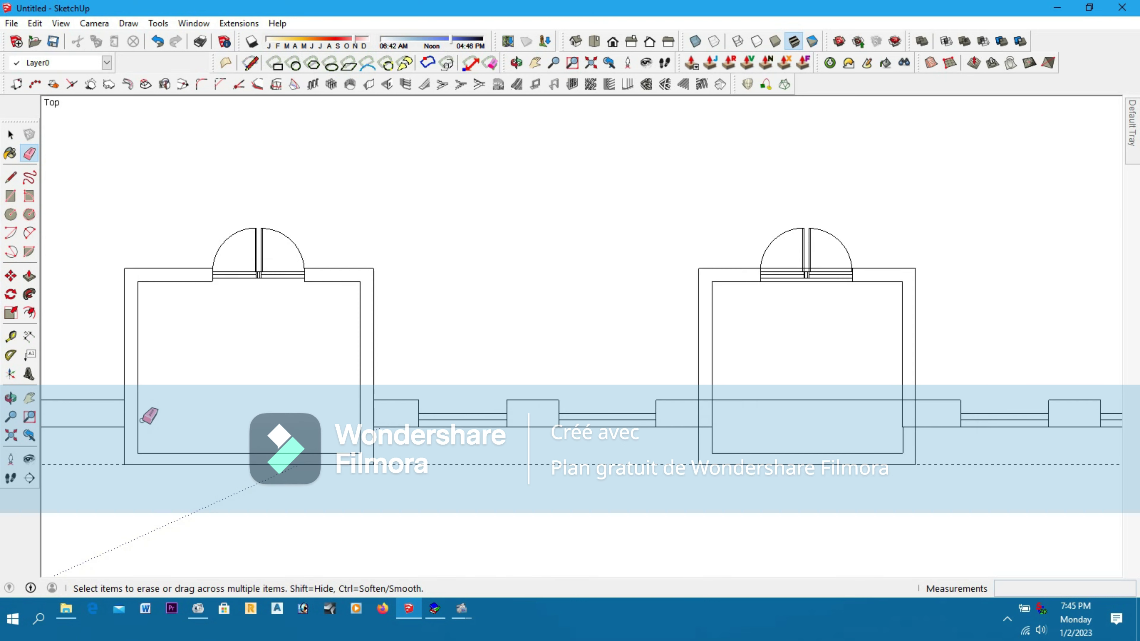
Erase the hall wall lines crossing the interior and side walls of the second box from the left
scroll(593, 418, up, 2)
mouse_move(592, 392)
mouse_down()
mouse_move(589, 411)
mouse_move(674, 410)
mouse_up()
scroll(589, 405, down, 2)
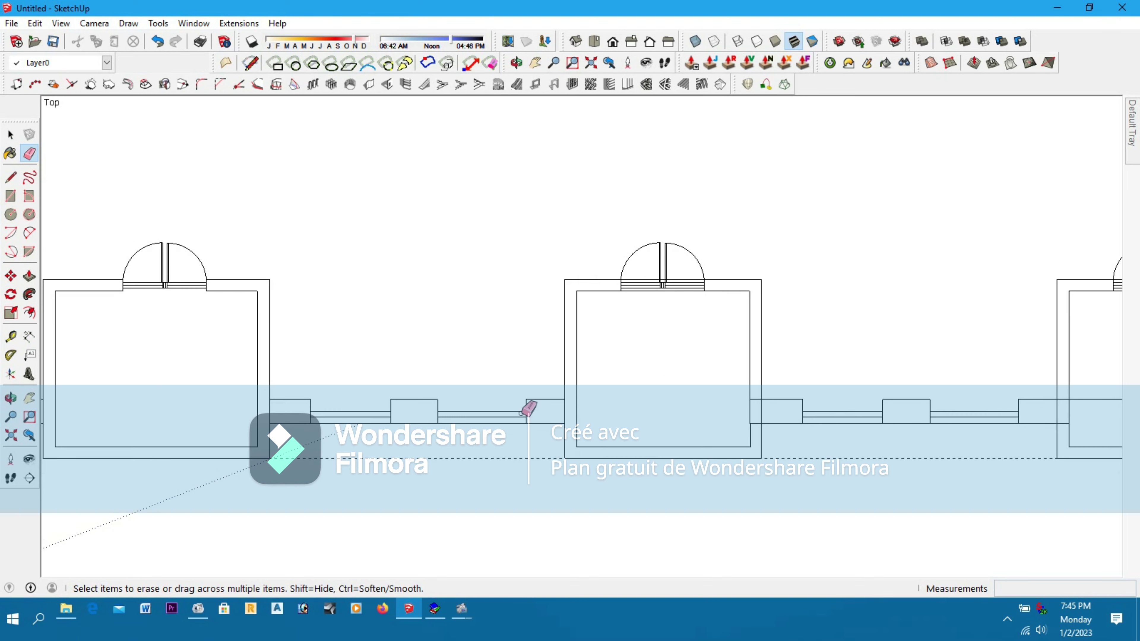
scroll(757, 411, up, 2)
drag(751, 399, 758, 438)
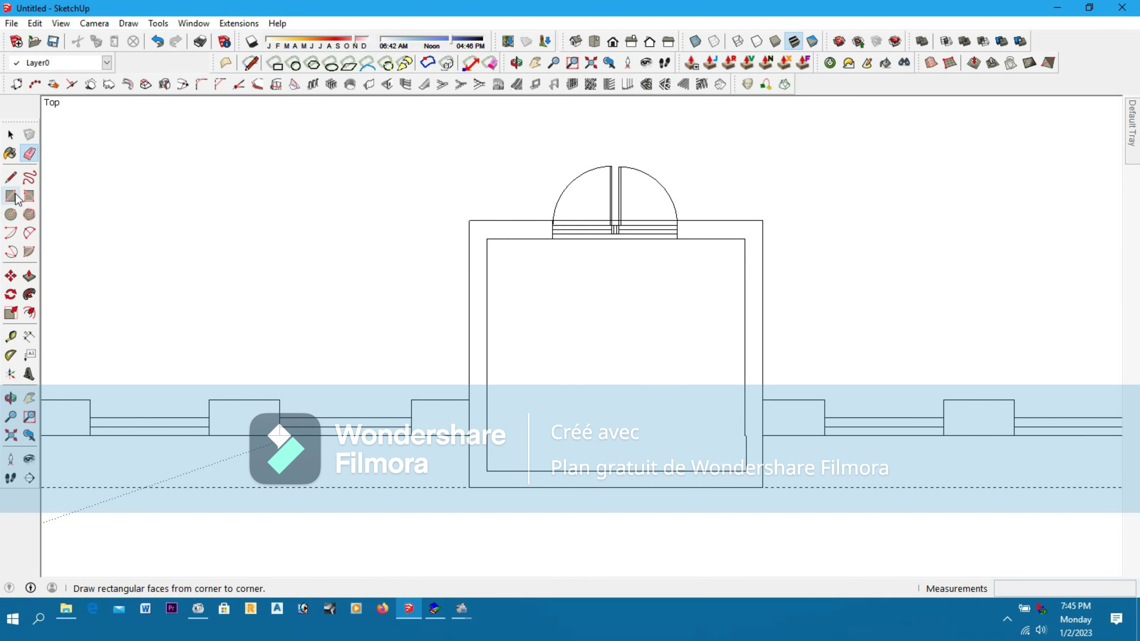
Straighten the inner right edge of the second box with a vertical line to its inner bottom edge, and erase the offset segment
click(11, 179)
scroll(759, 433, up, 4)
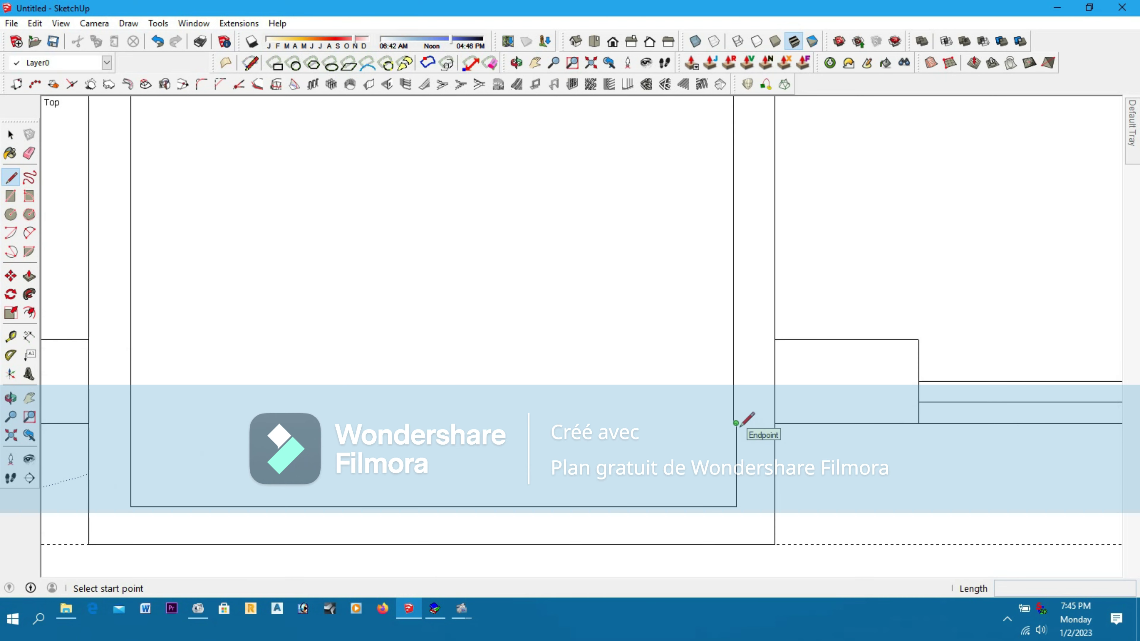
click(730, 358)
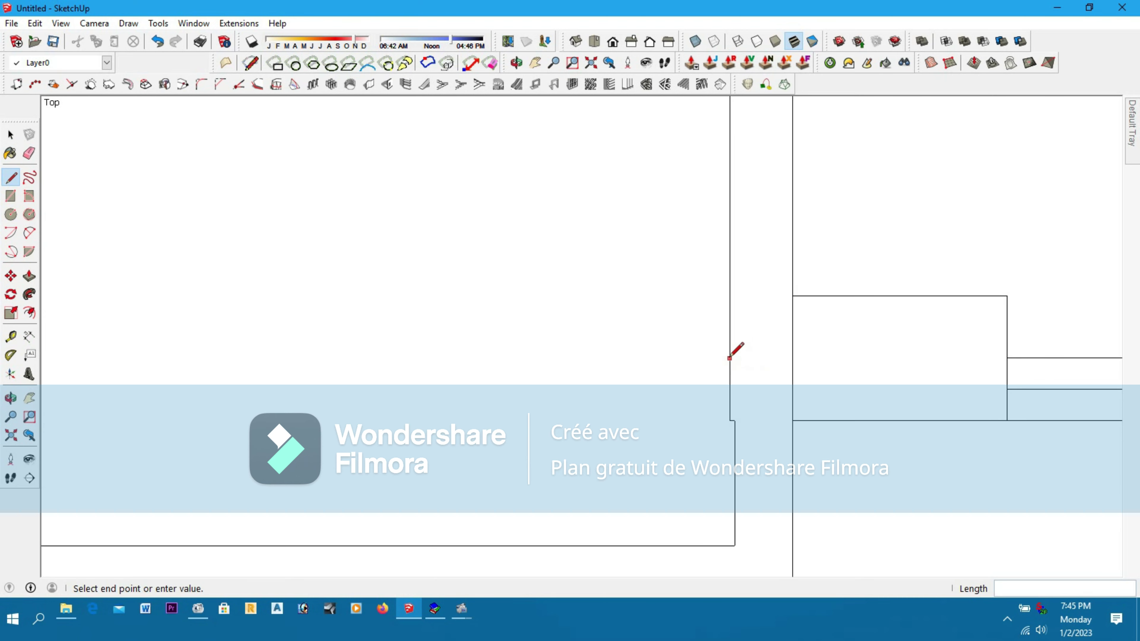
click(730, 545)
click(29, 154)
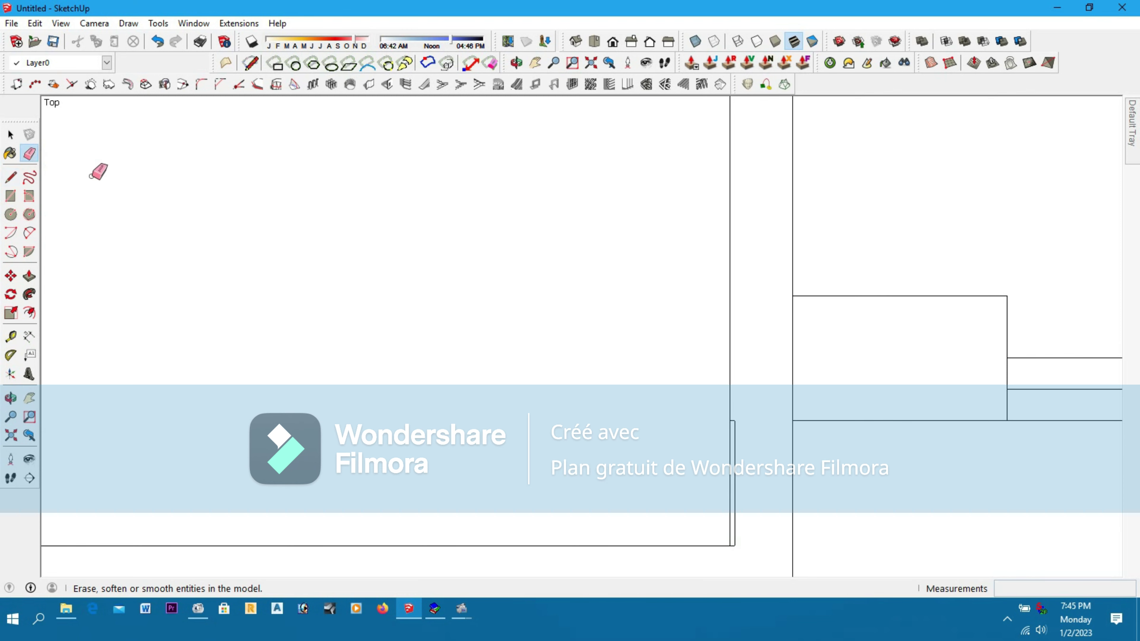
scroll(733, 413, up, 4)
click(735, 418)
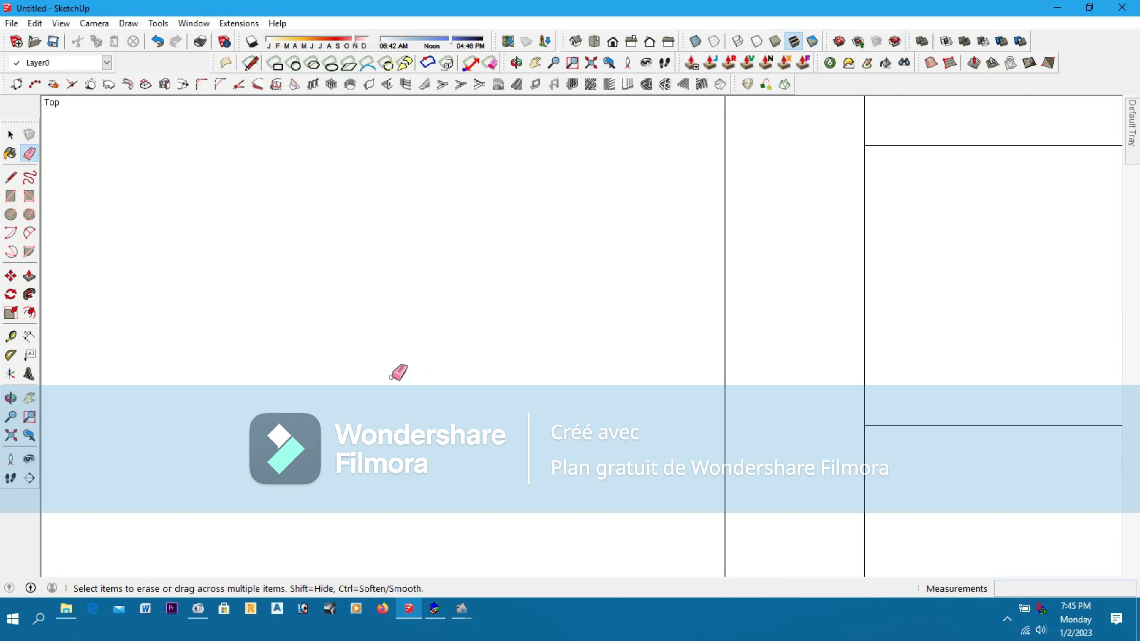
Erase the hall wall lines crossing the interior and side walls of the third box from the left
scroll(391, 376, down, 3)
scroll(390, 376, down, 6)
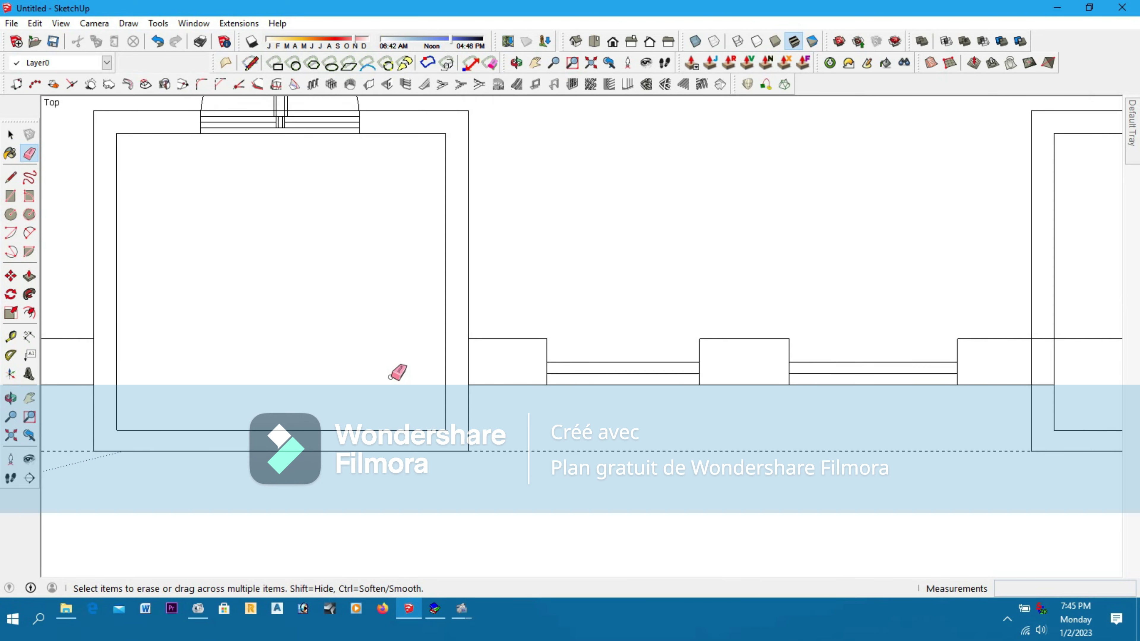
scroll(397, 373, down, 2)
scroll(759, 382, up, 3)
mouse_move(779, 333)
mouse_down()
mouse_move(778, 377)
mouse_move(836, 345)
mouse_move(822, 377)
mouse_up()
scroll(423, 361, down, 2)
scroll(886, 337, up, 2)
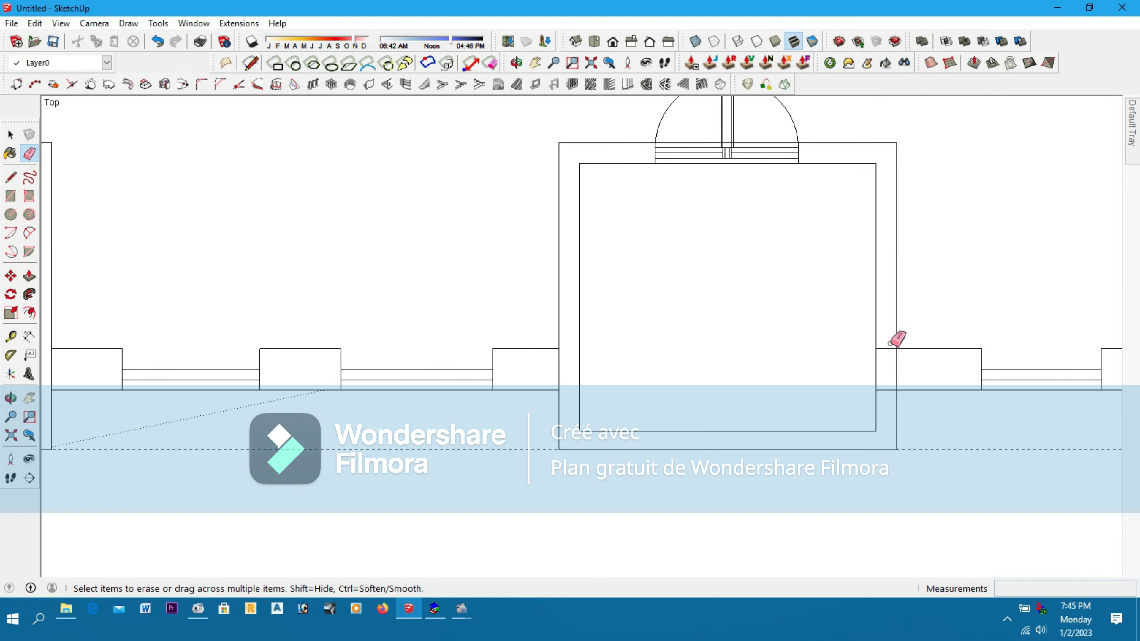
drag(891, 342, 893, 379)
Draw a rectangle about 1.9 m by 0.5 m extending the rightmost box's outer walls down to the guide line
scroll(453, 377, down, 4)
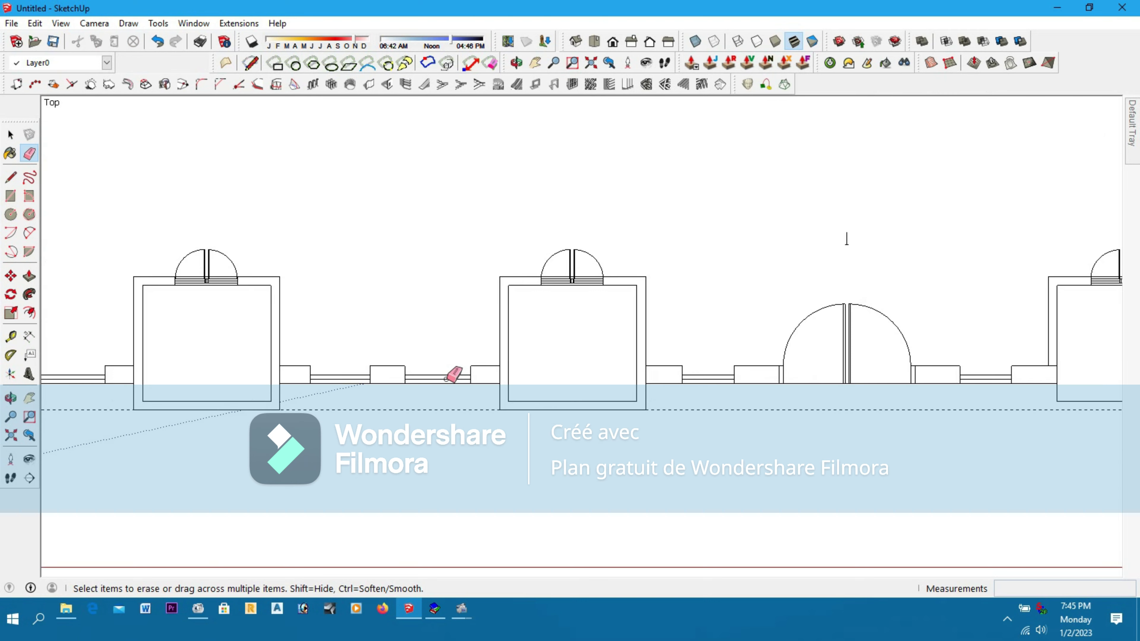
scroll(453, 374, down, 6)
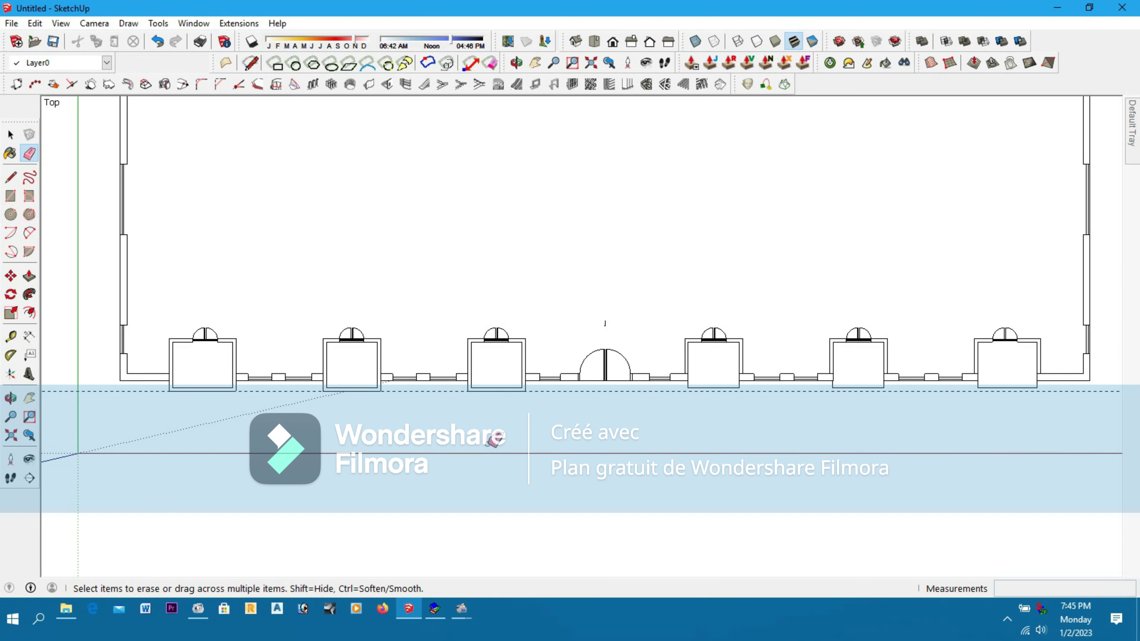
scroll(509, 399, down, 1)
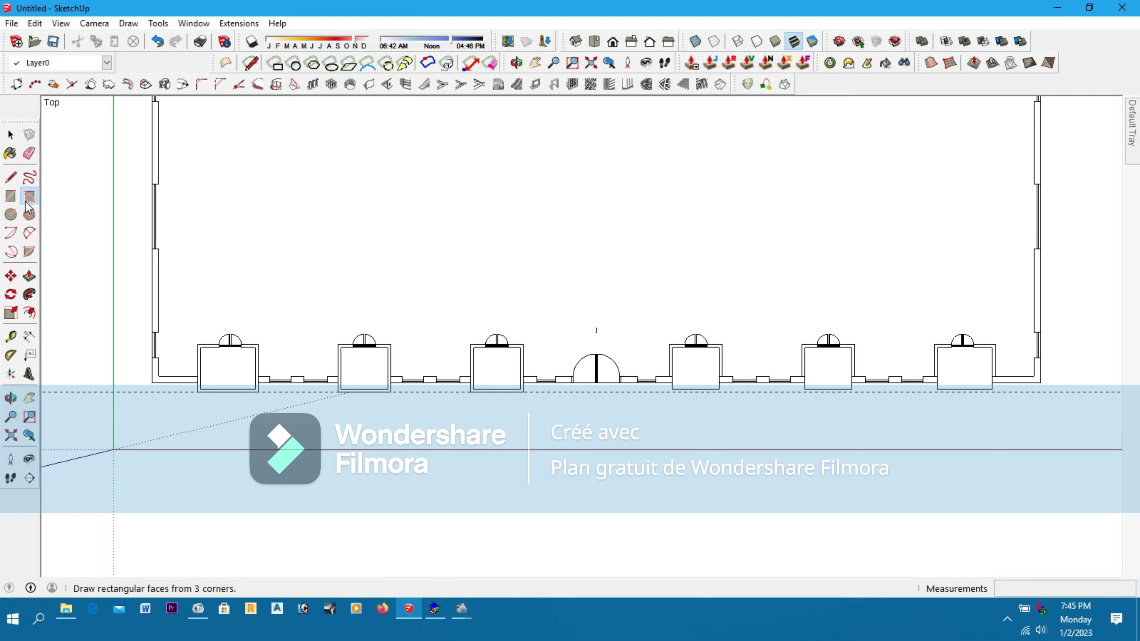
click(11, 196)
scroll(762, 404, up, 2)
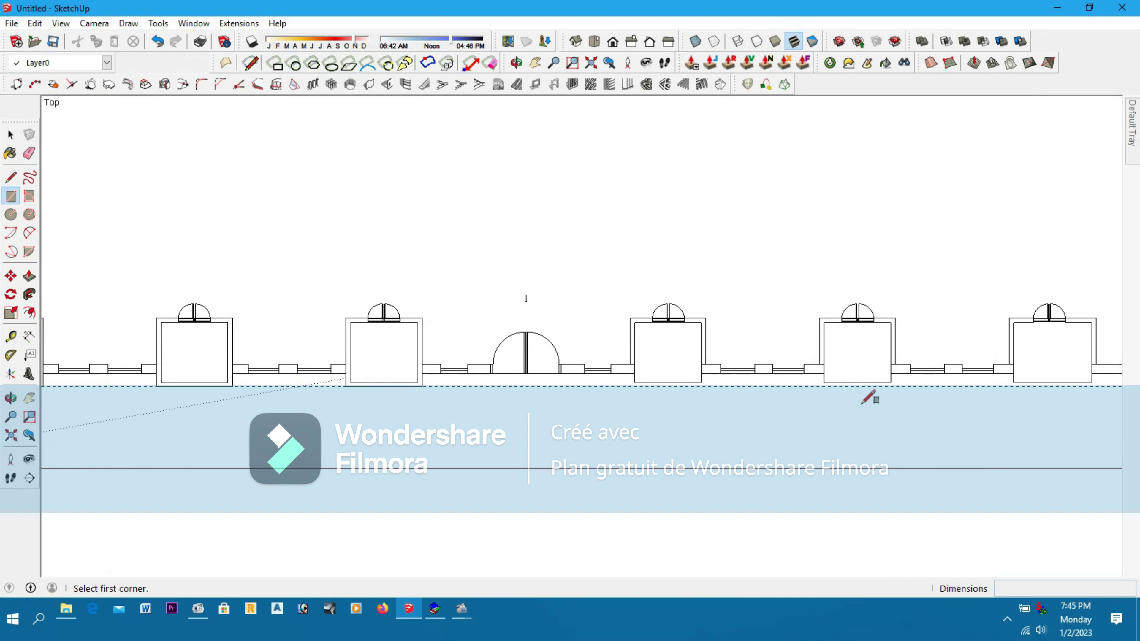
scroll(1122, 359, up, 3)
click(1083, 372)
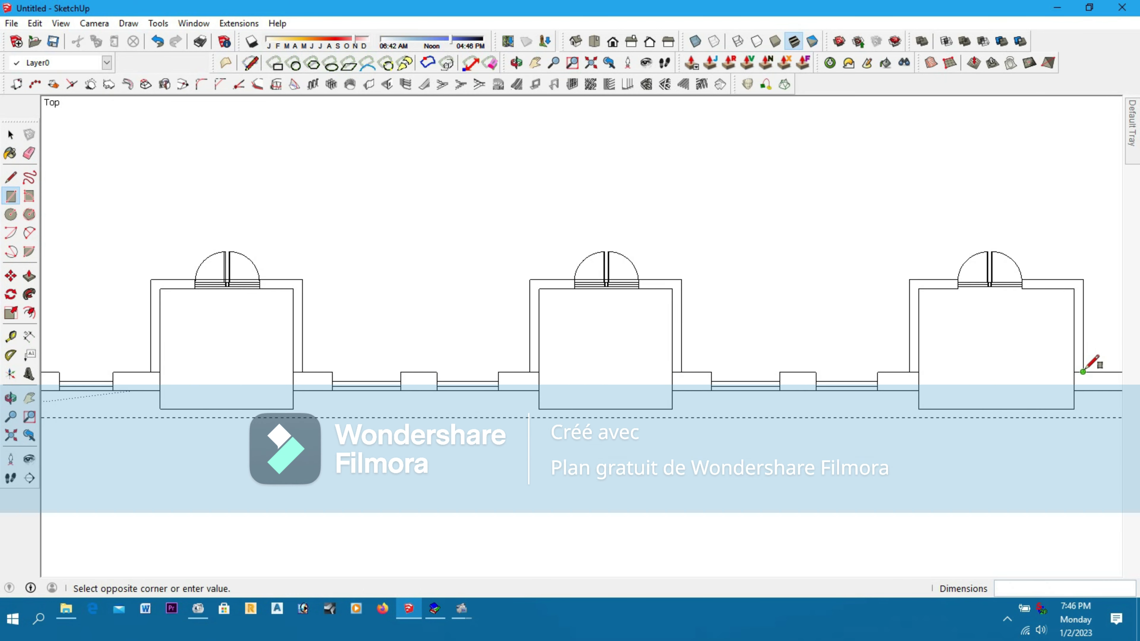
click(911, 416)
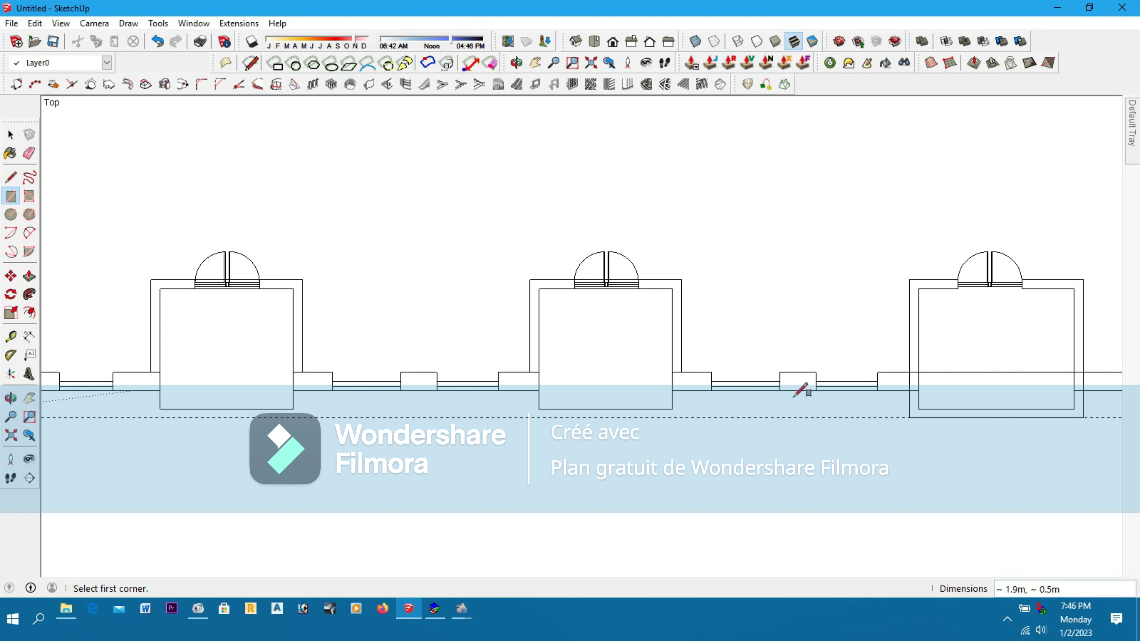
Draw rectangles about 1.6 m by 0.5 m extending the outer walls of the fifth and fourth boxes from the left to the guide line
click(681, 371)
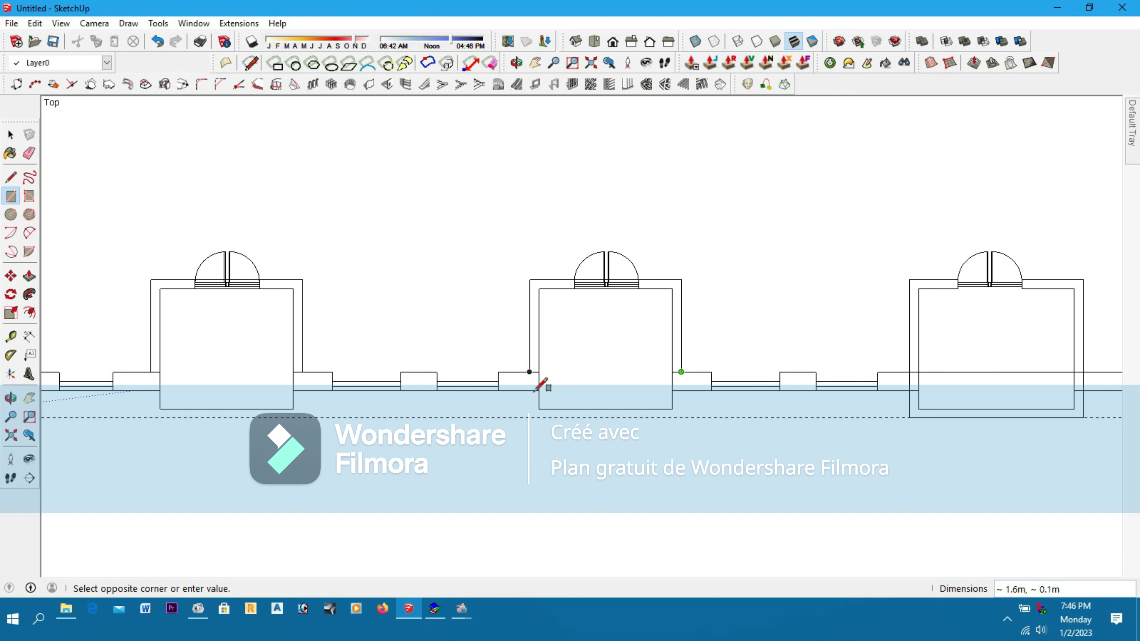
click(529, 418)
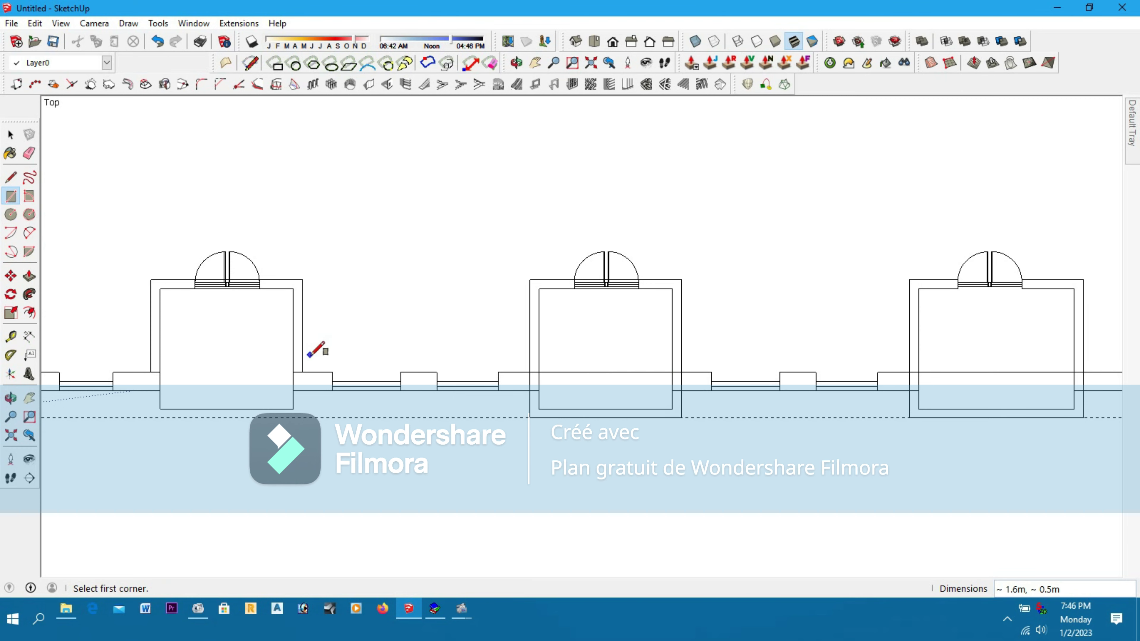
click(302, 372)
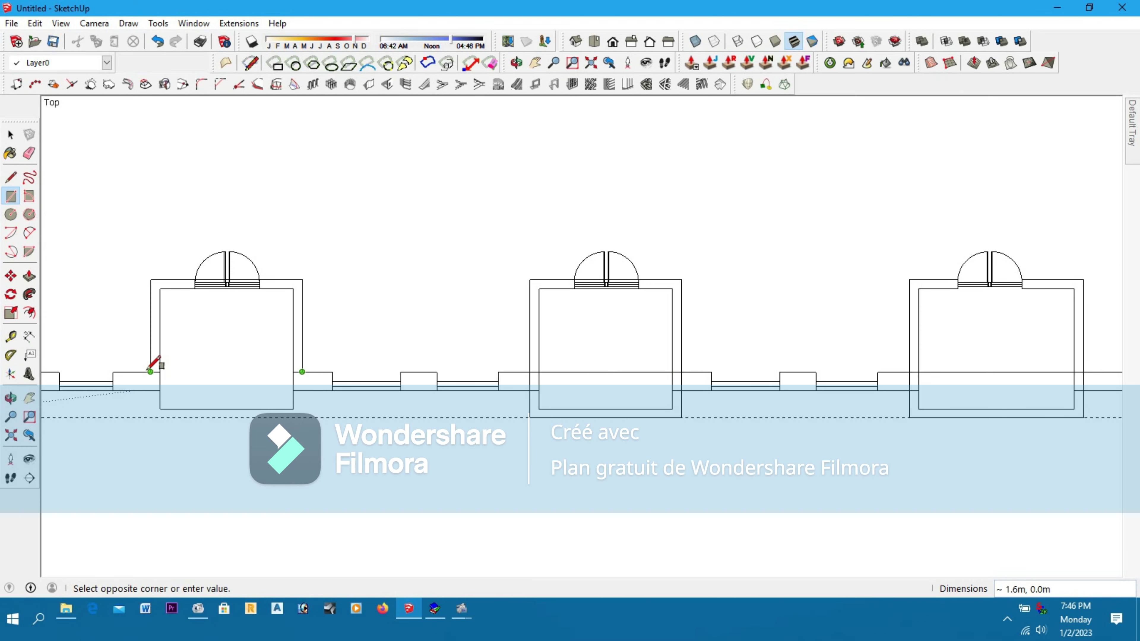
click(151, 418)
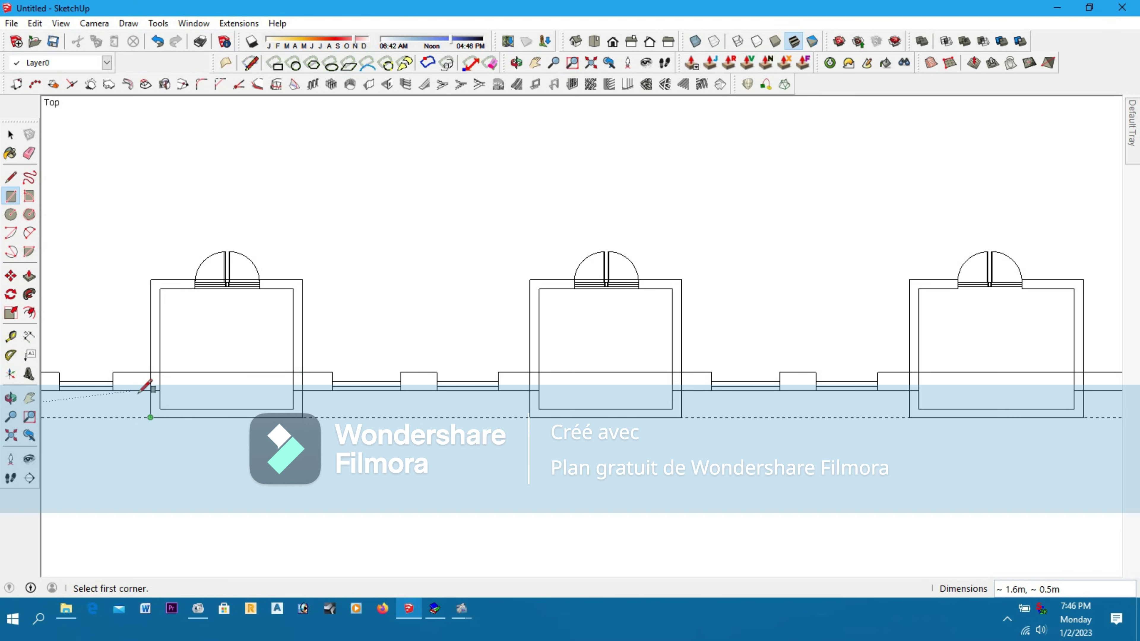
Erase the hall wall lines crossing the interior and side walls of the fourth box from the left
click(29, 153)
scroll(188, 395, up, 2)
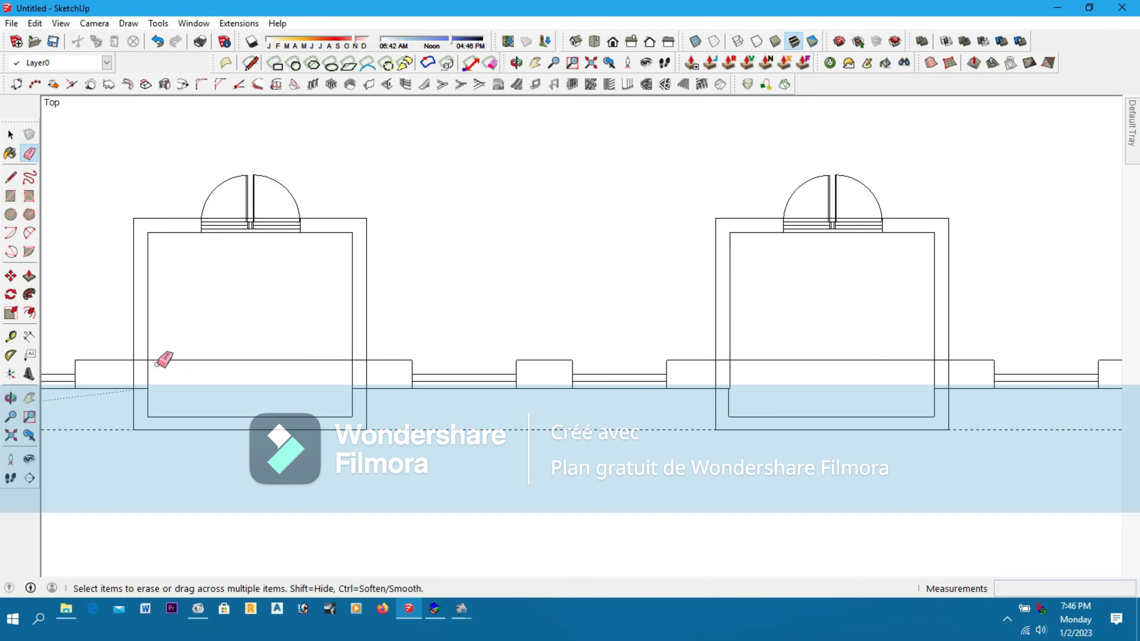
drag(139, 355, 160, 392)
click(252, 358)
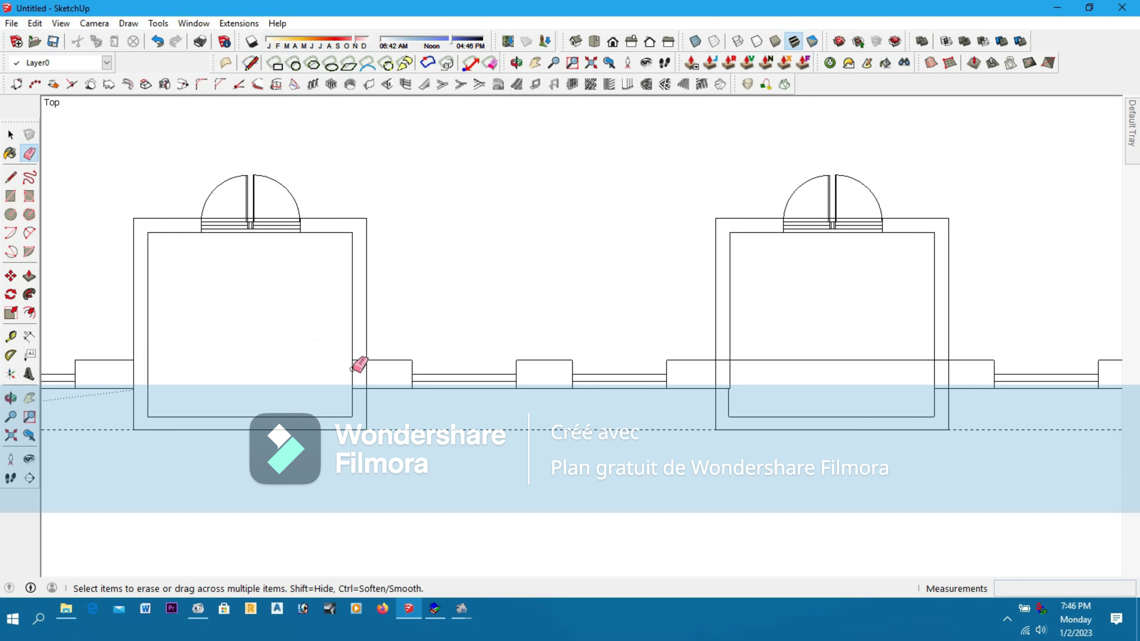
drag(358, 360, 357, 389)
Extend the inner left edge of the fifth box with a vertical line about 0.3 m long to its inner bottom edge
click(10, 177)
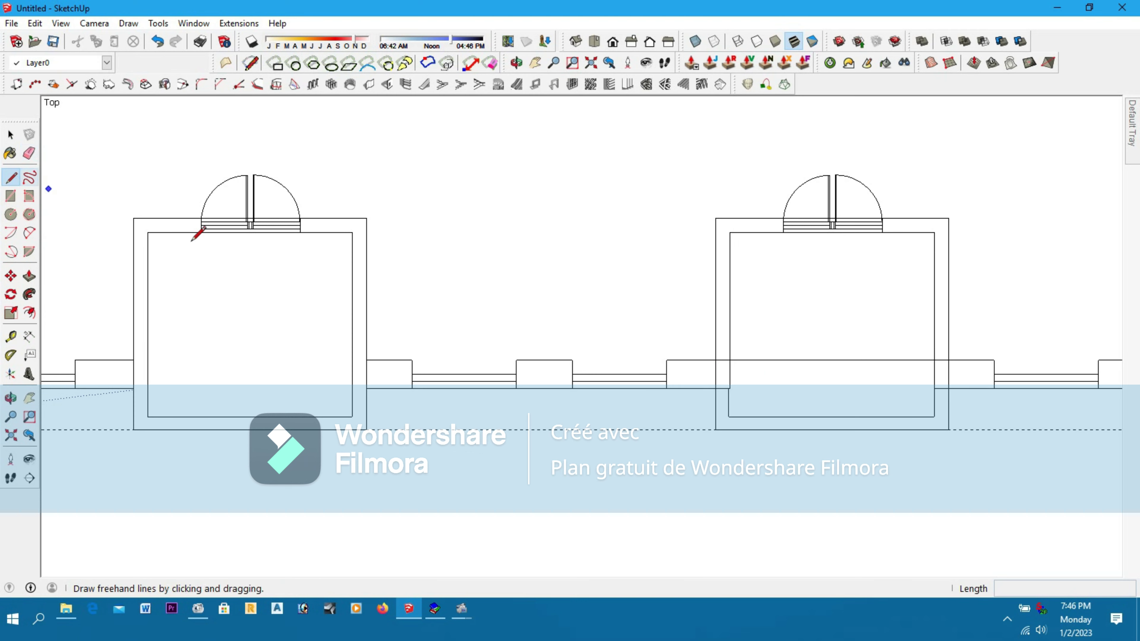
scroll(779, 429, up, 1)
scroll(778, 430, up, 1)
scroll(708, 347, up, 1)
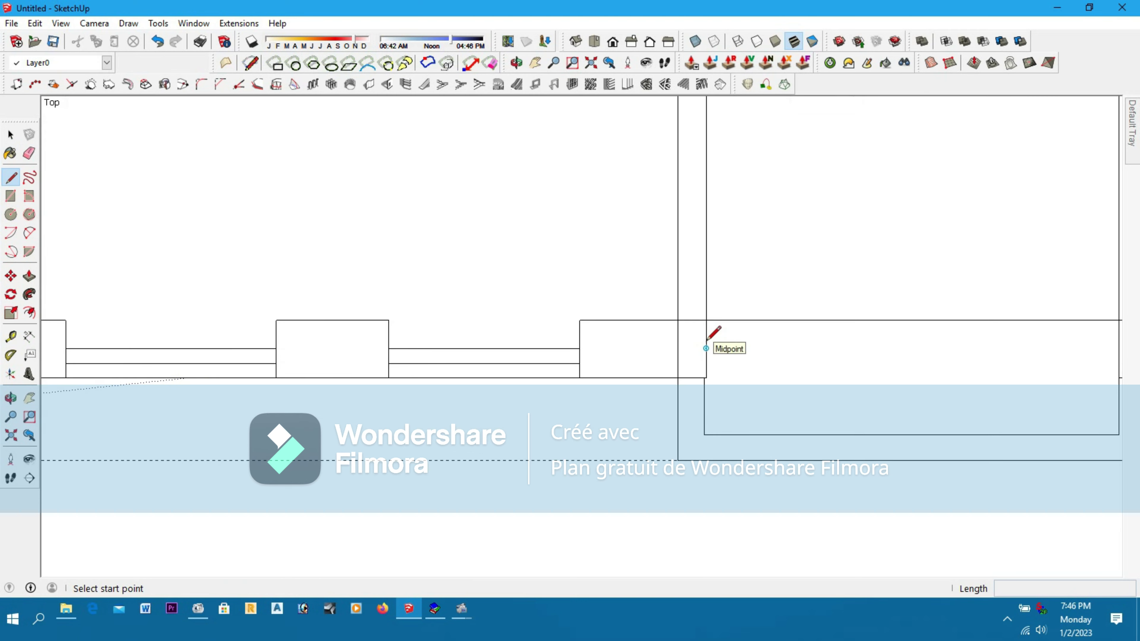
click(707, 347)
click(709, 443)
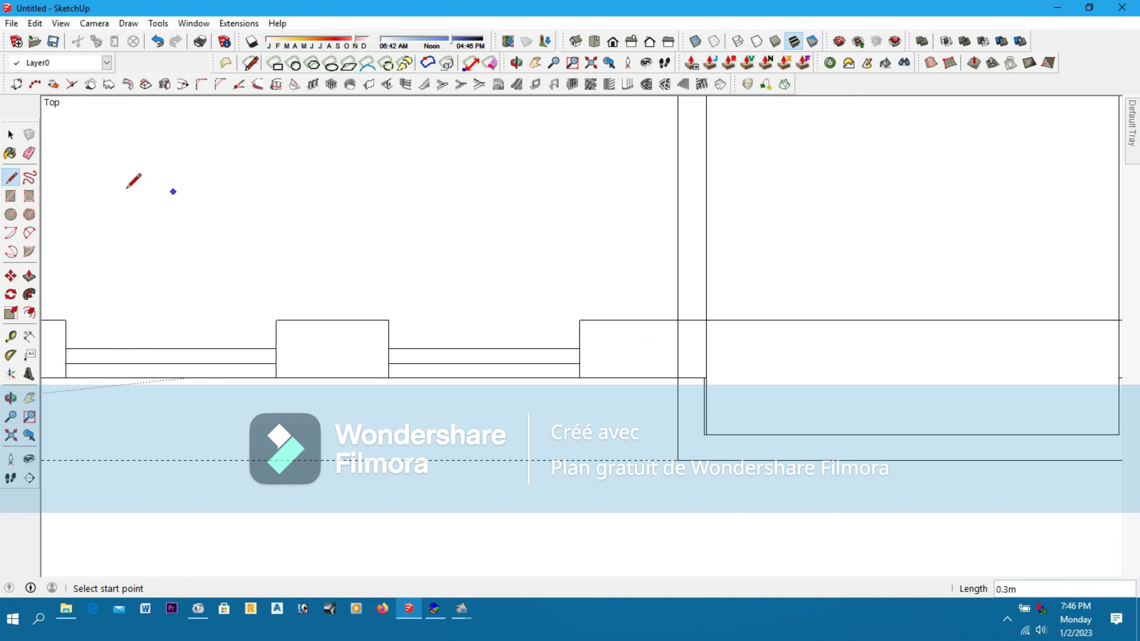
Erase the offset segment and leftover stub at the fifth box's inner left edge, plus the outer hall wall line crossing its left wall
click(29, 153)
scroll(732, 393, up, 2)
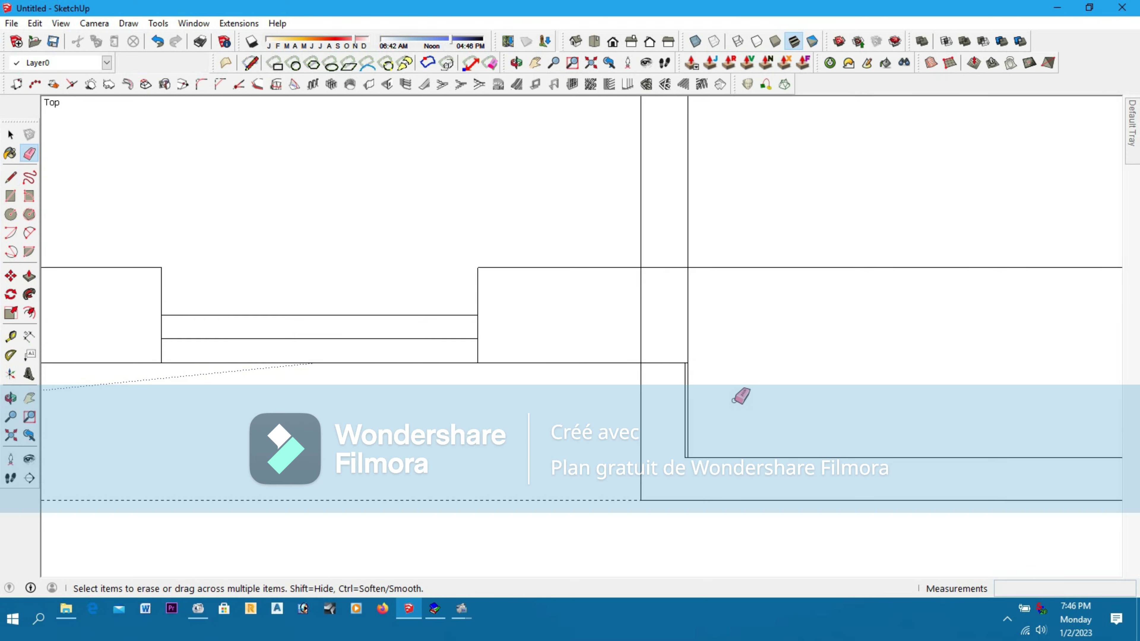
scroll(686, 362, up, 2)
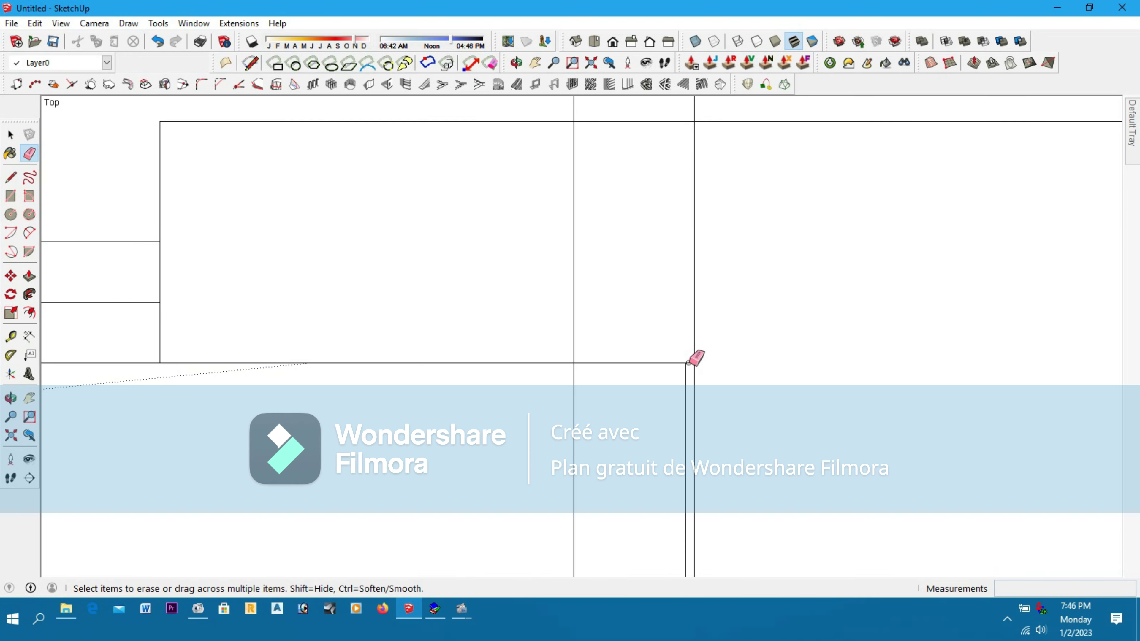
drag(683, 362, 684, 363)
scroll(647, 327, down, 3)
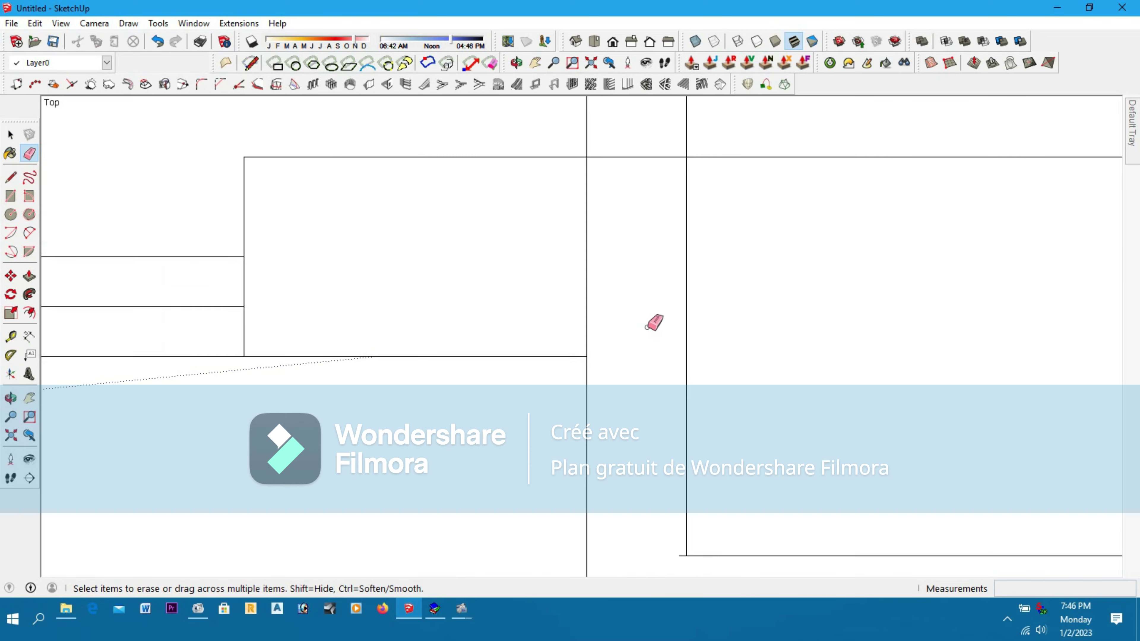
scroll(647, 327, down, 1)
scroll(660, 409, up, 3)
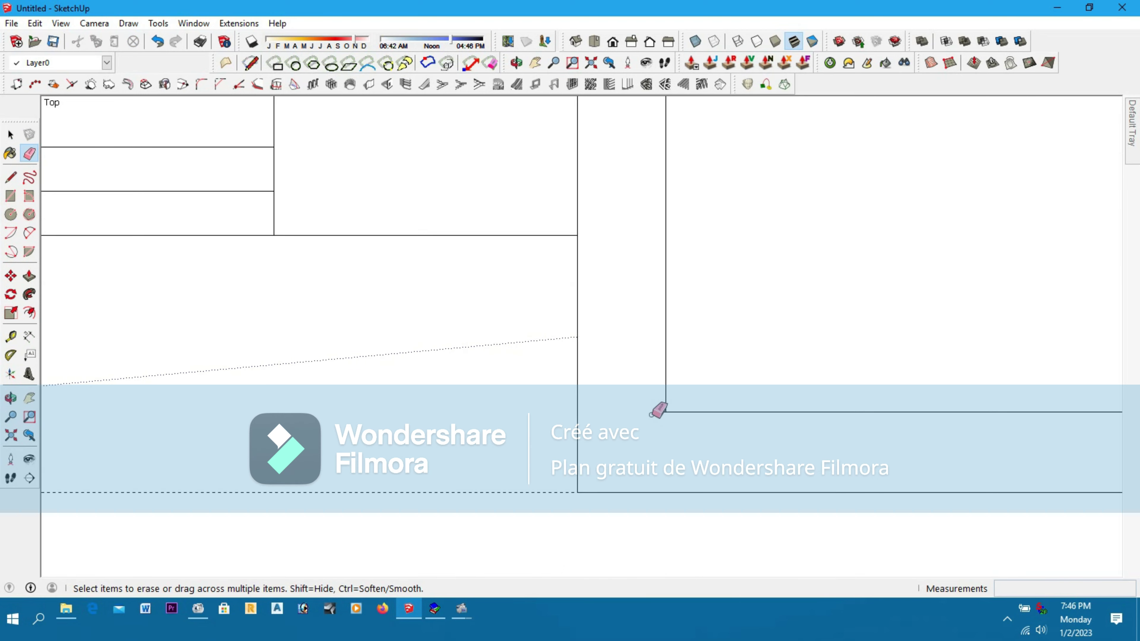
Erase the remaining hall wall lines crossing the interior and side walls of the fifth box
scroll(607, 409, down, 3)
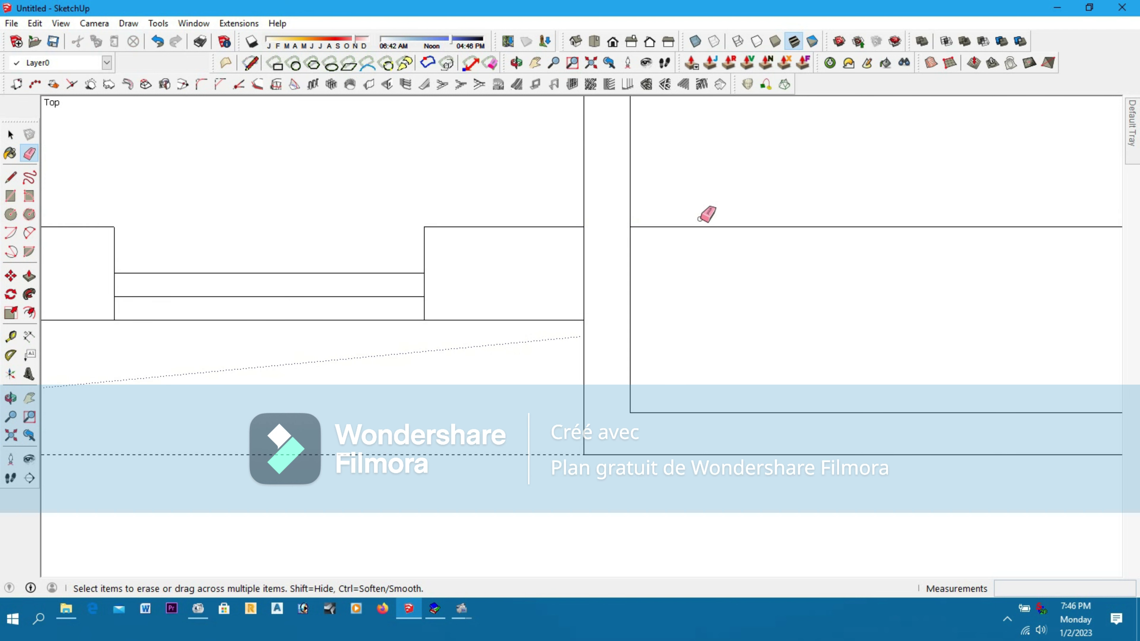
scroll(468, 313, down, 4)
scroll(926, 267, up, 2)
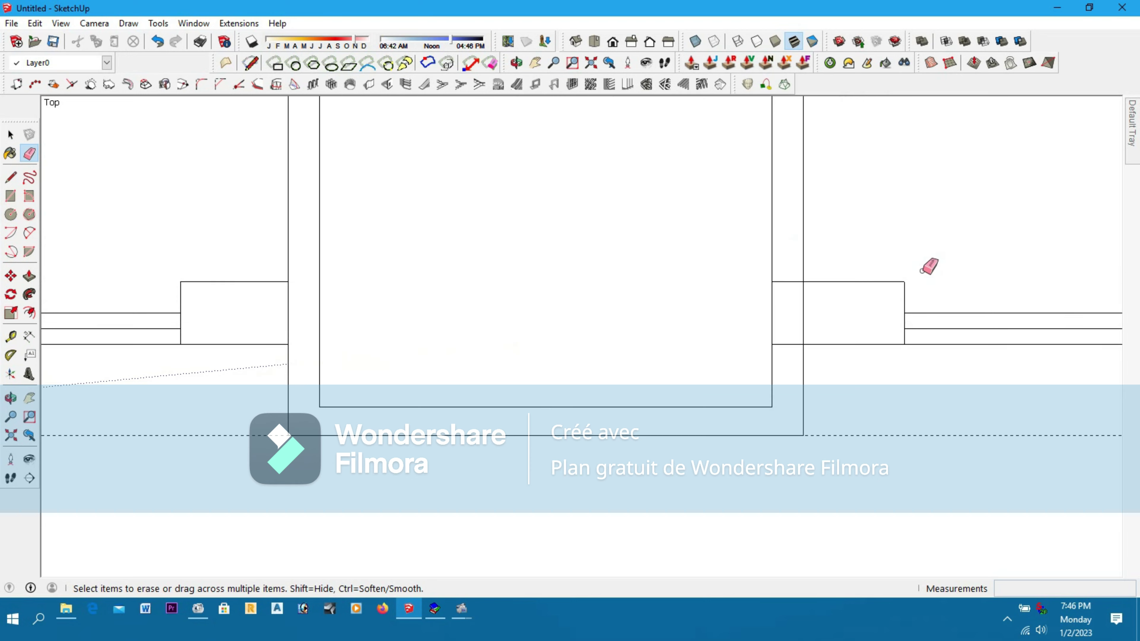
drag(794, 265, 781, 369)
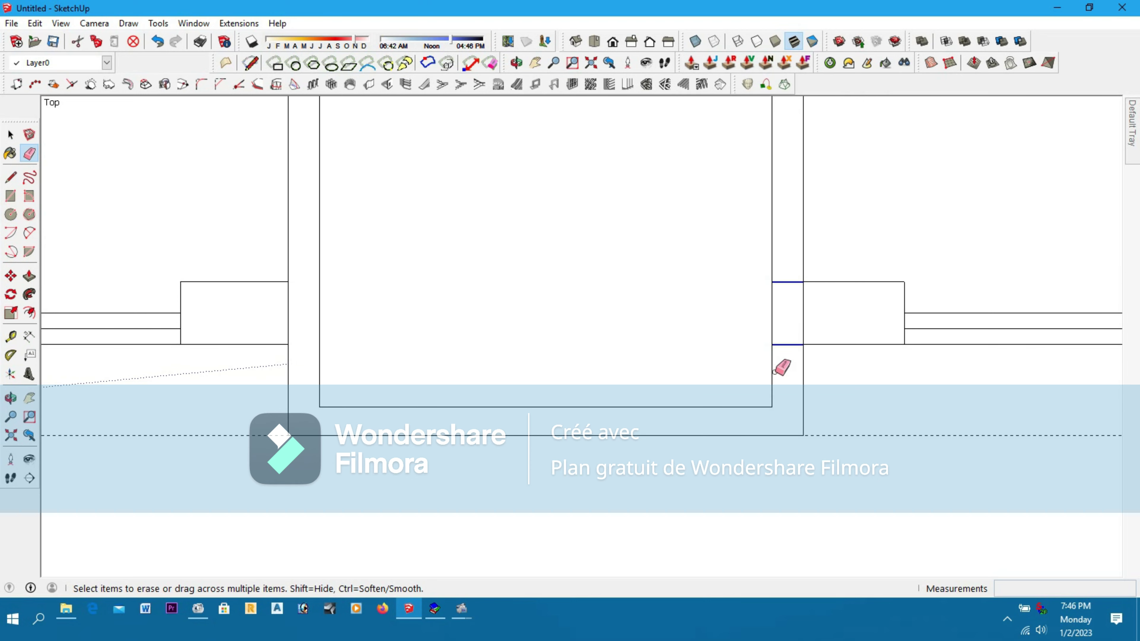
Erase the hall wall lines crossing the interior and side walls of the rightmost box
scroll(491, 359, down, 5)
scroll(891, 335, up, 4)
scroll(907, 347, up, 3)
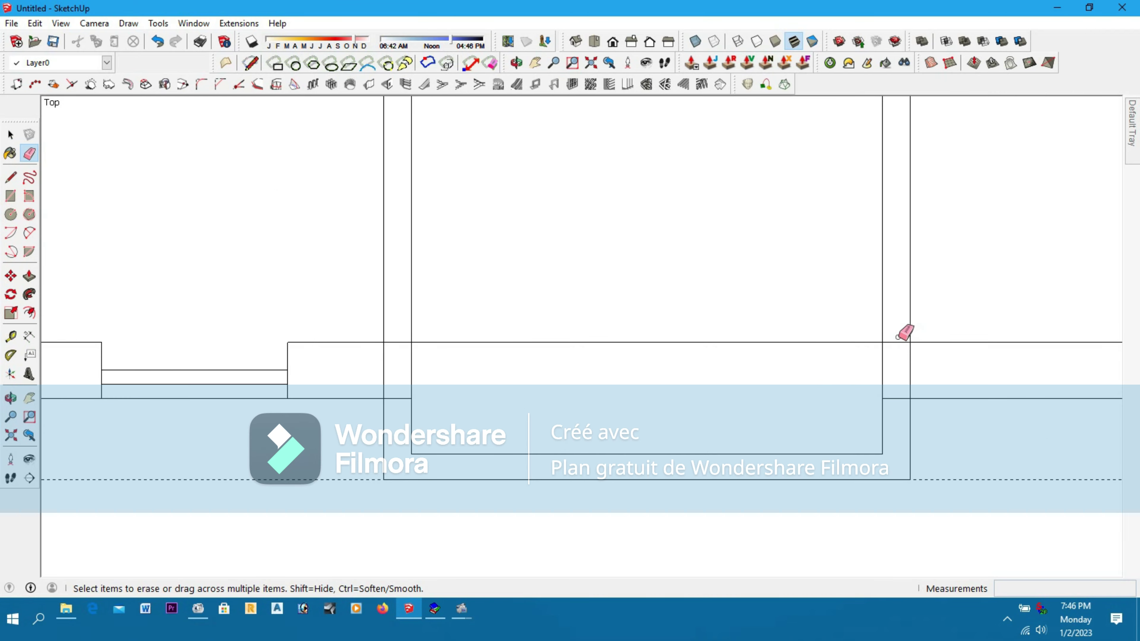
drag(904, 346, 900, 409)
drag(404, 336, 395, 414)
drag(545, 332, 547, 361)
scroll(557, 354, down, 8)
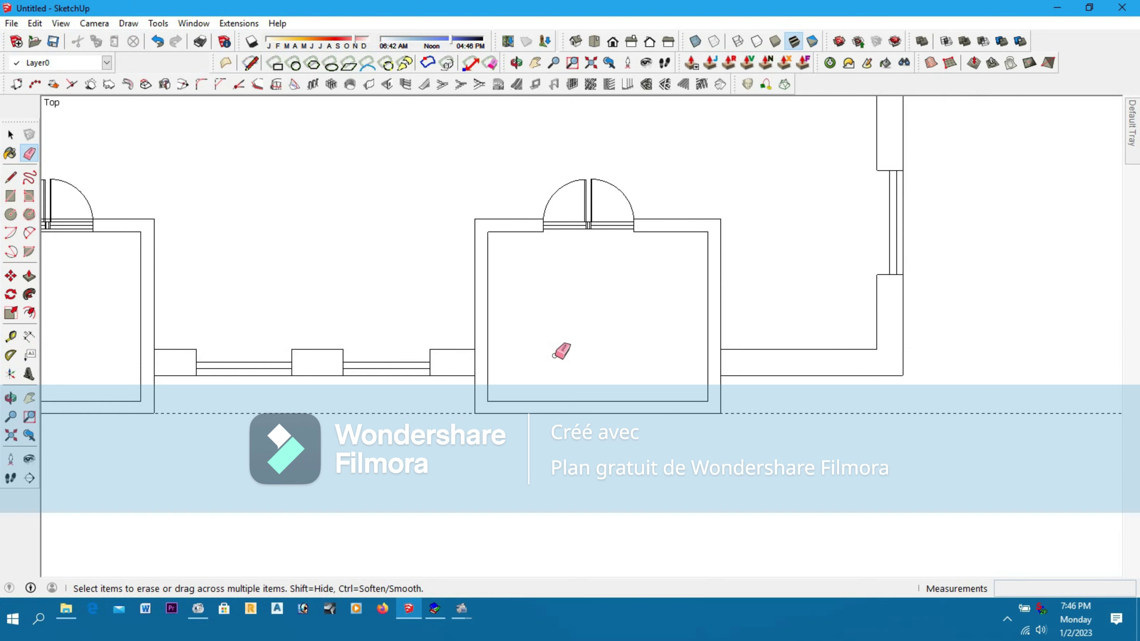
scroll(638, 387, down, 8)
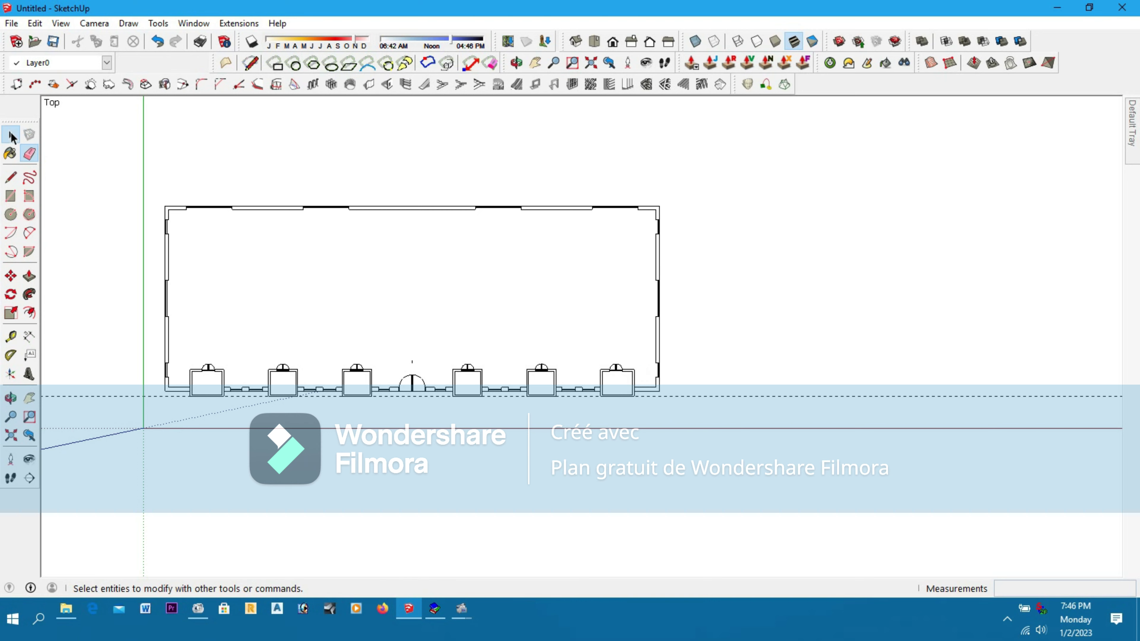
click(11, 136)
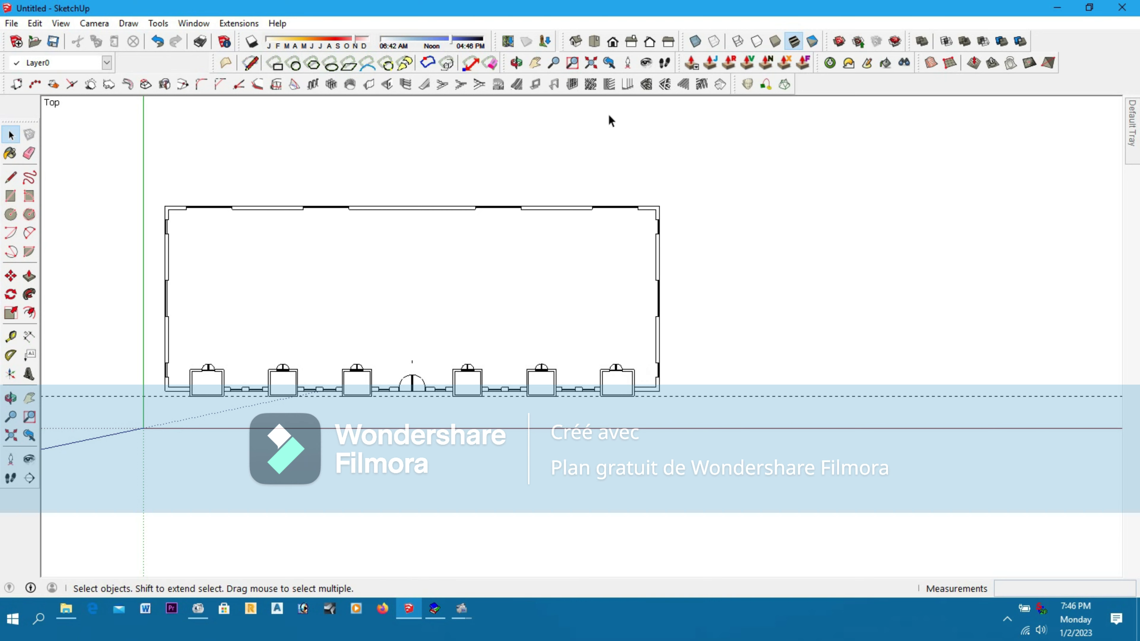
click(592, 63)
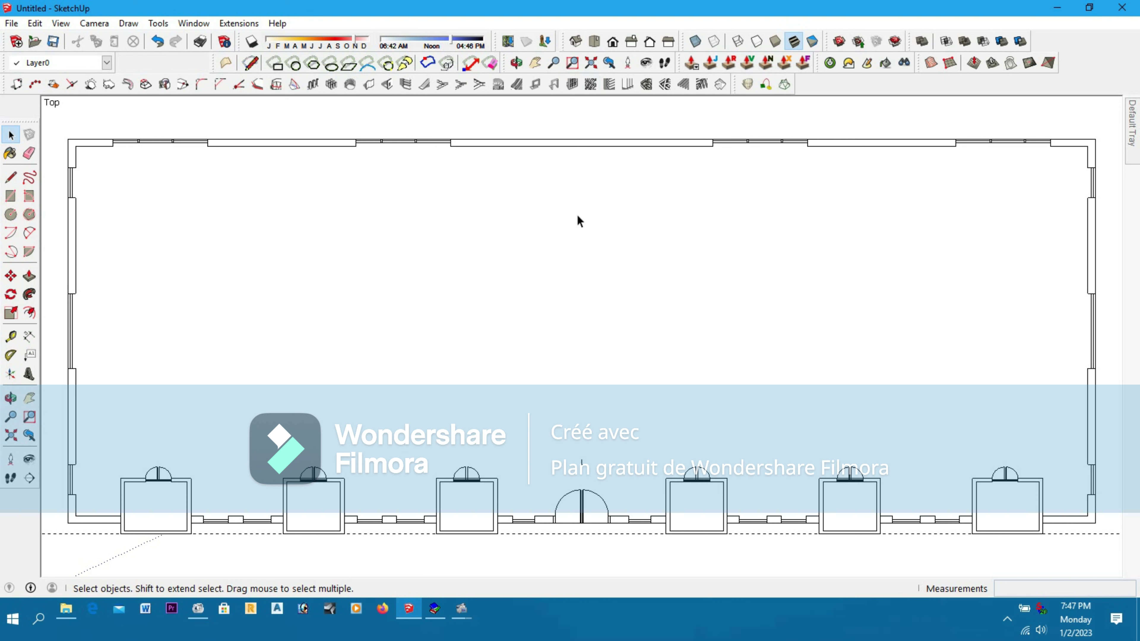
scroll(663, 222, down, 3)
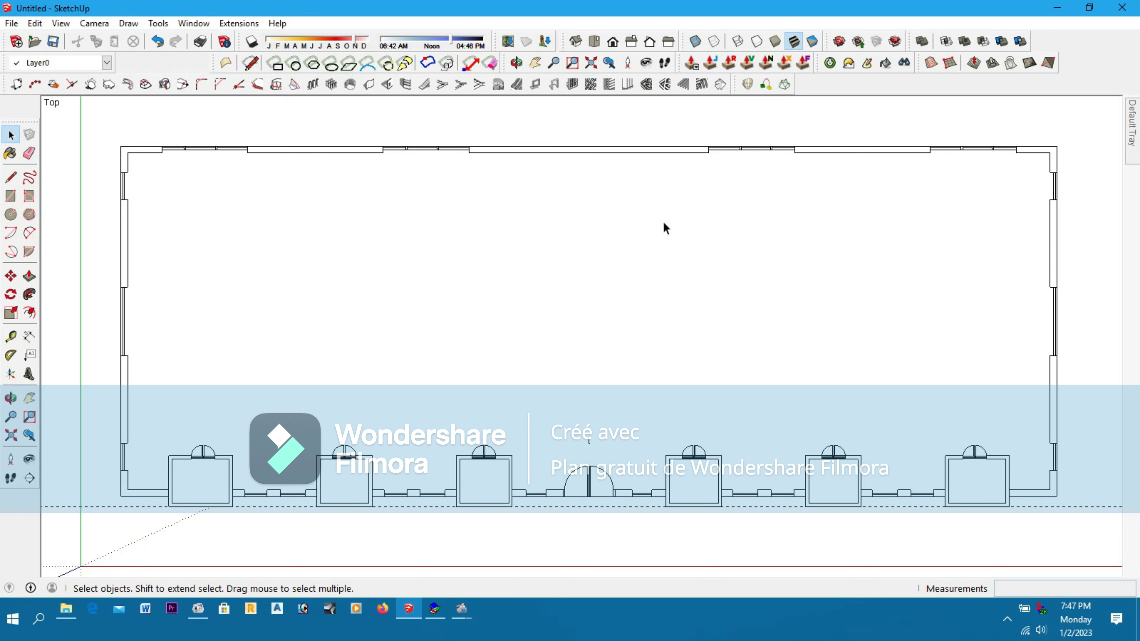